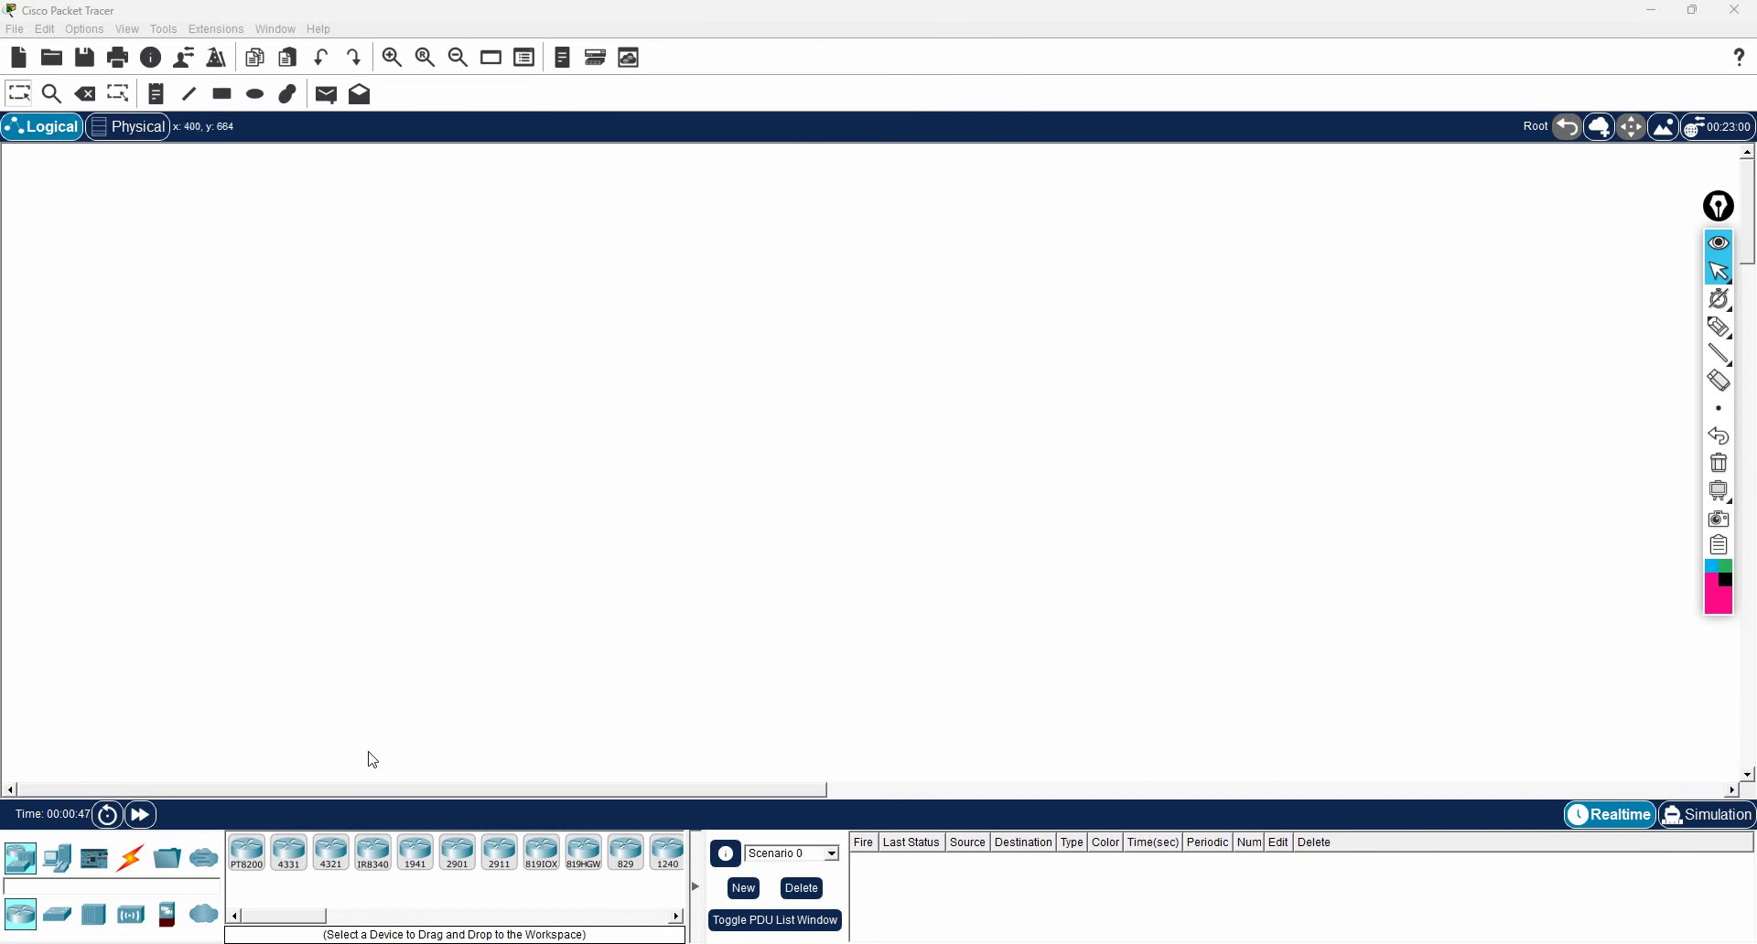
Step: Place a 2960 switch in the workspace, with one PC above and another below it on its left side
click(72, 926)
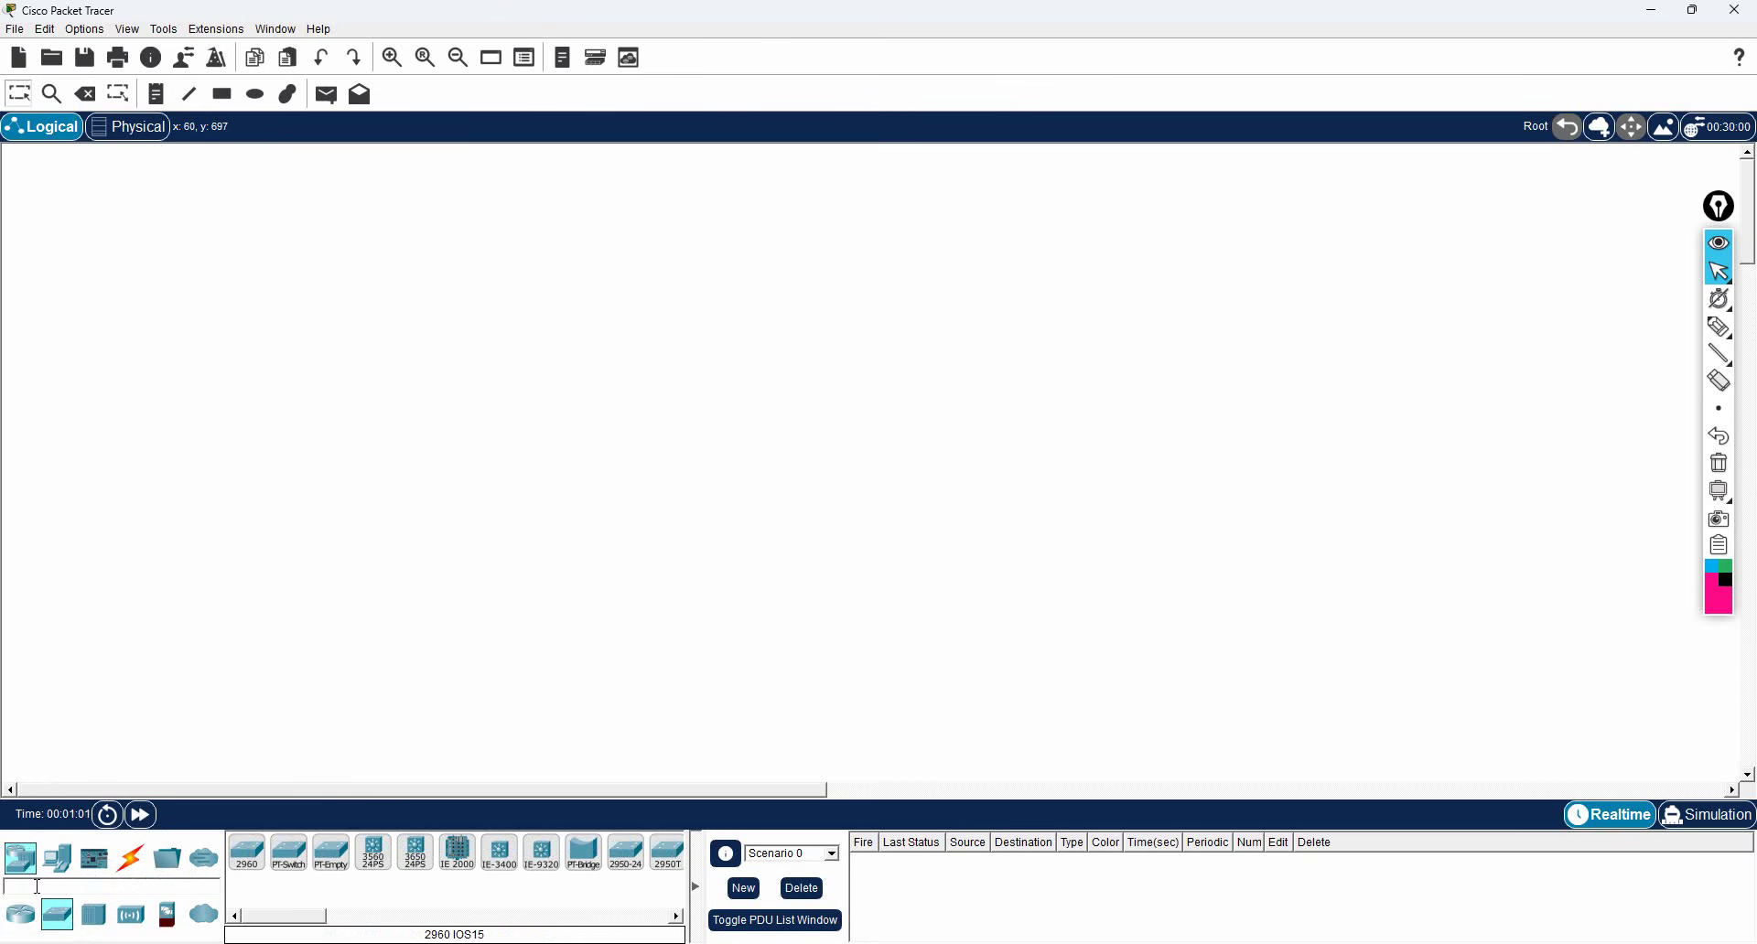
drag(247, 852, 351, 359)
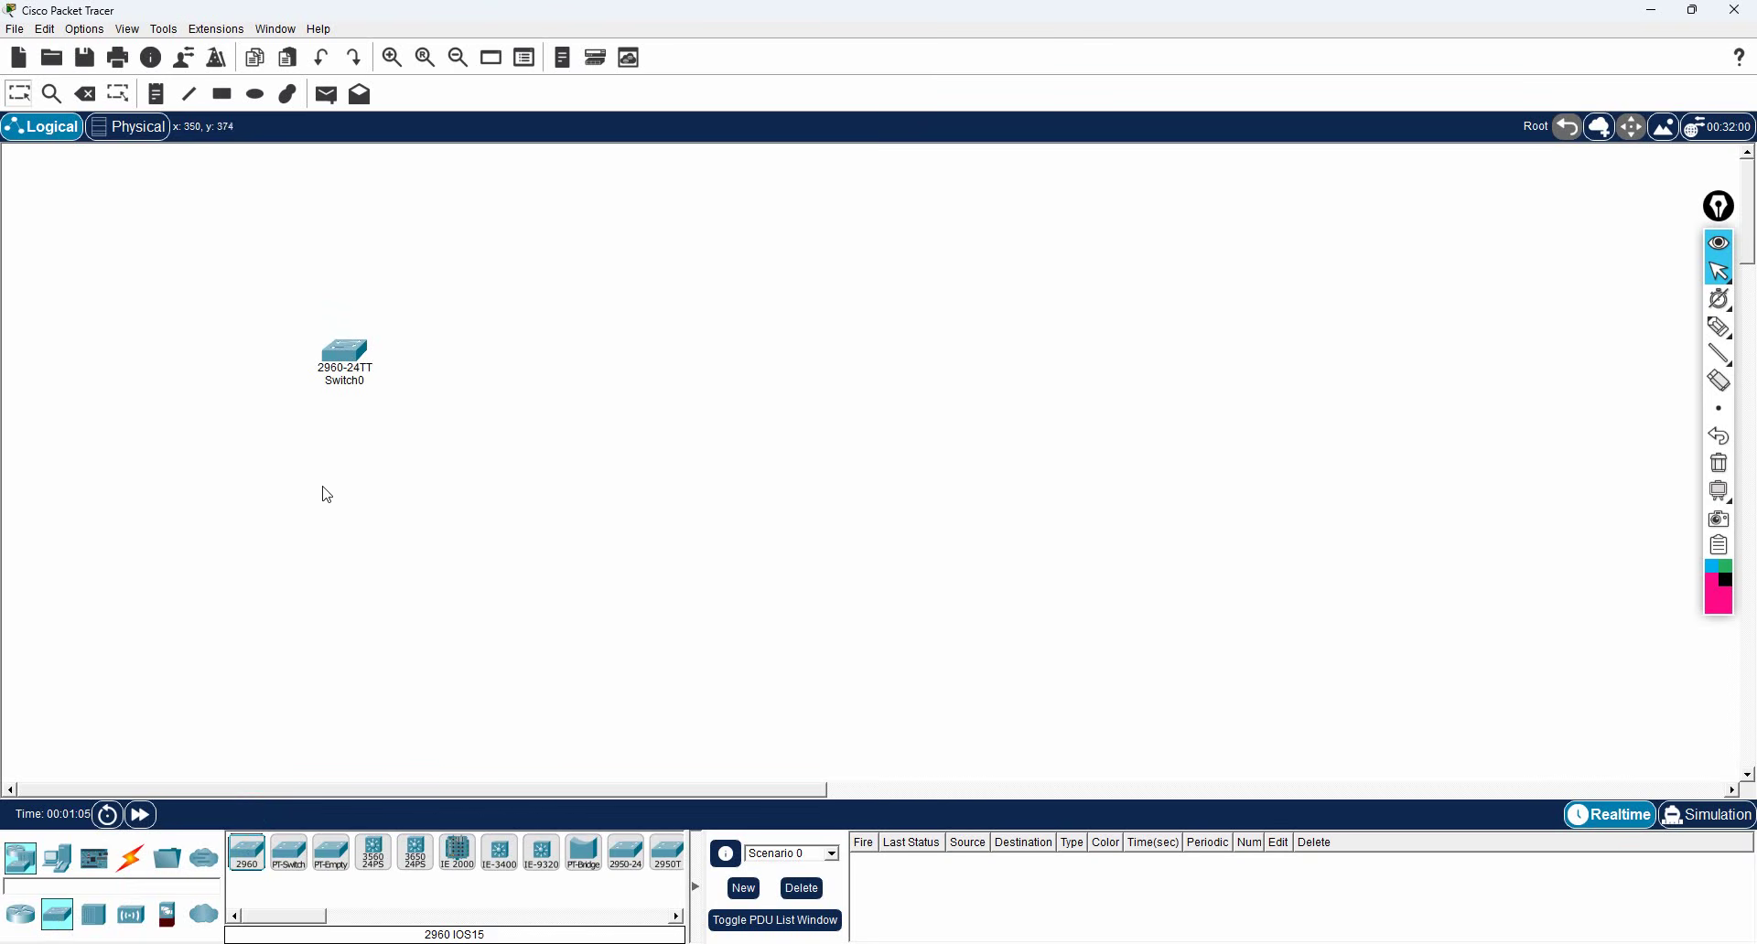
click(57, 858)
drag(247, 853, 249, 789)
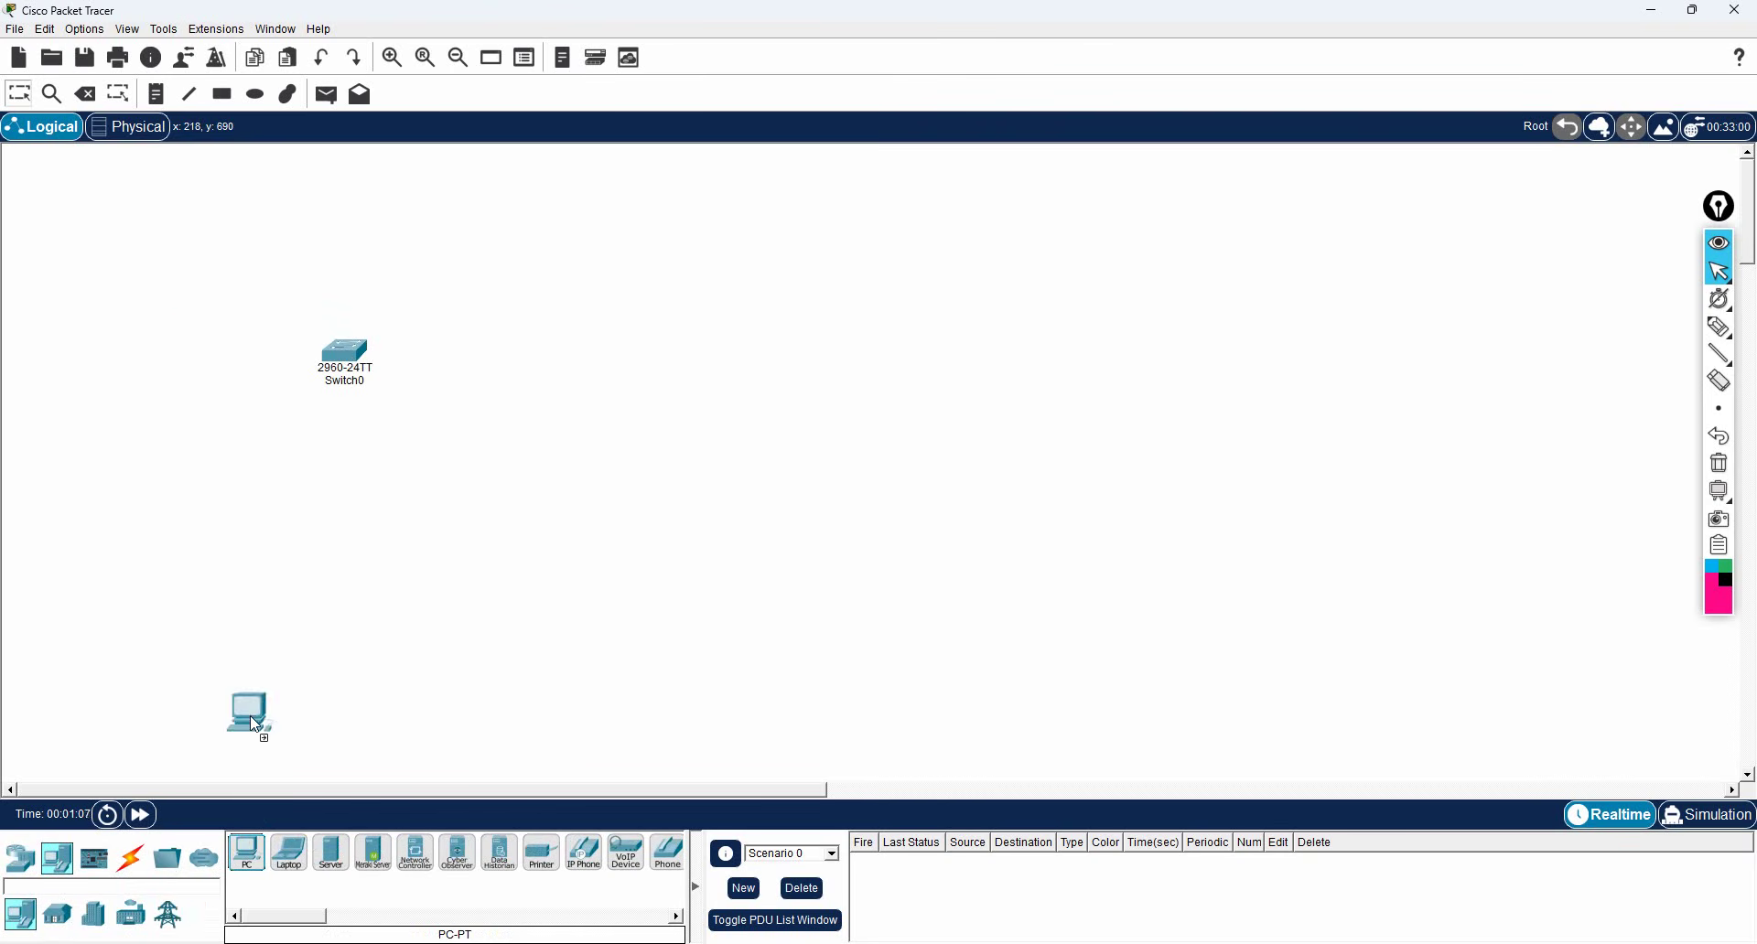
drag(205, 294, 205, 294)
drag(247, 853, 196, 460)
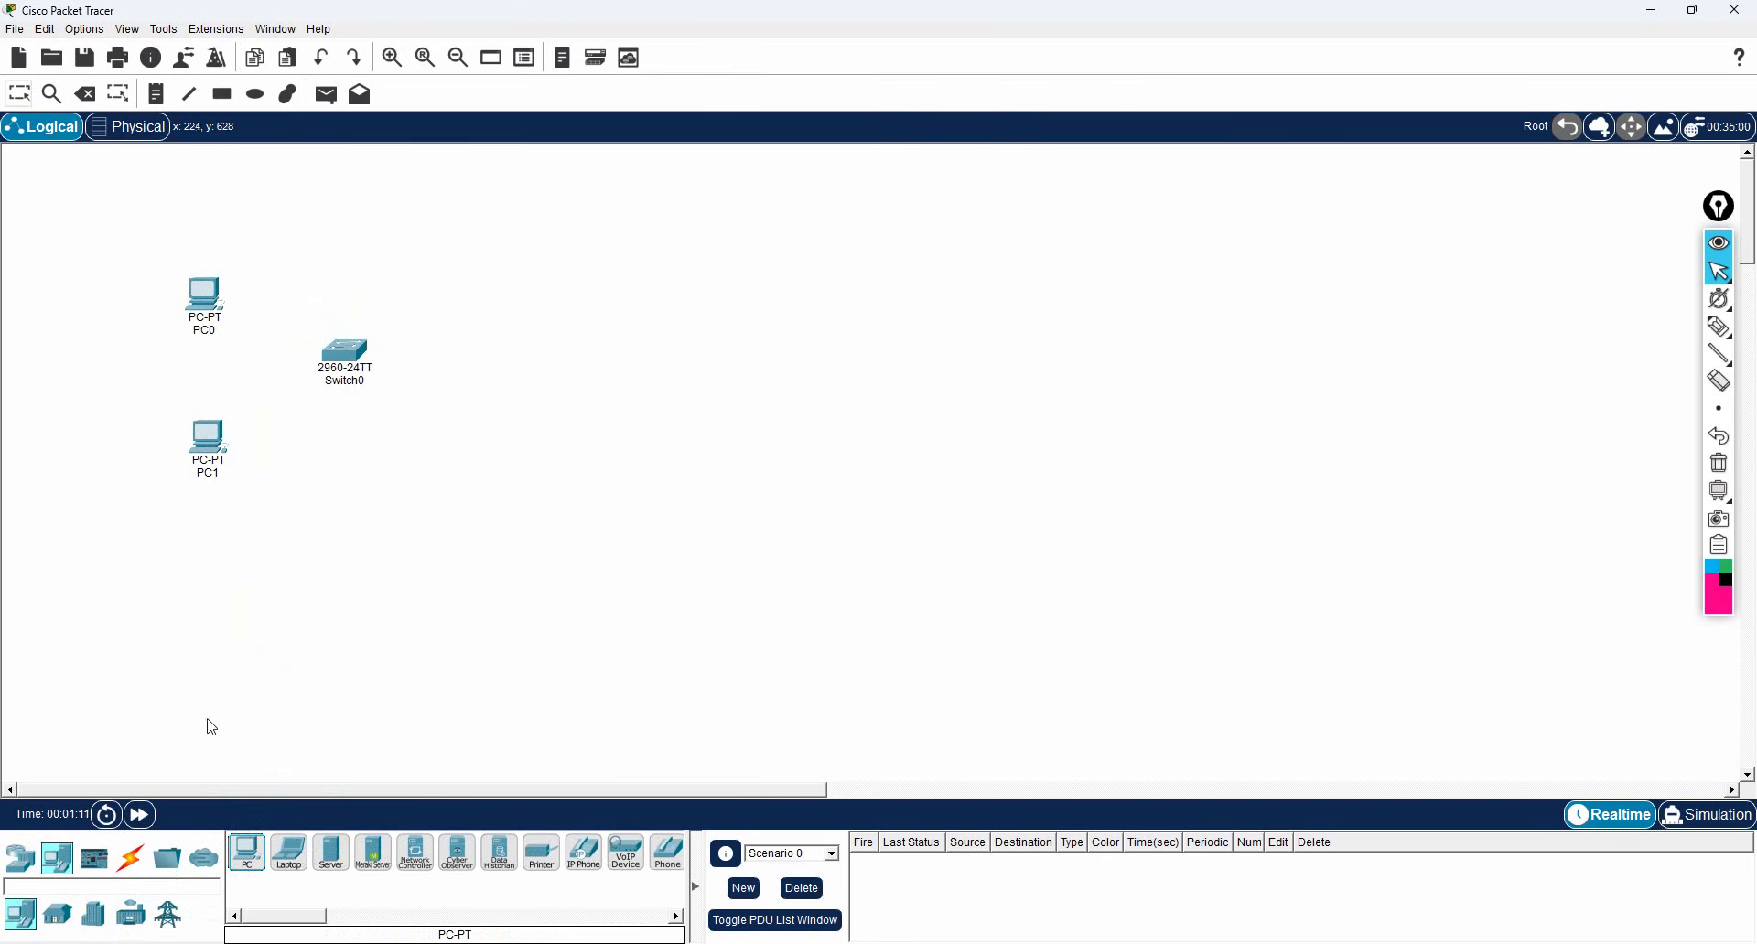
Step: Place a server to the right of the switch and line it up roughly level with the switch
drag(331, 853, 482, 494)
drag(609, 272, 610, 274)
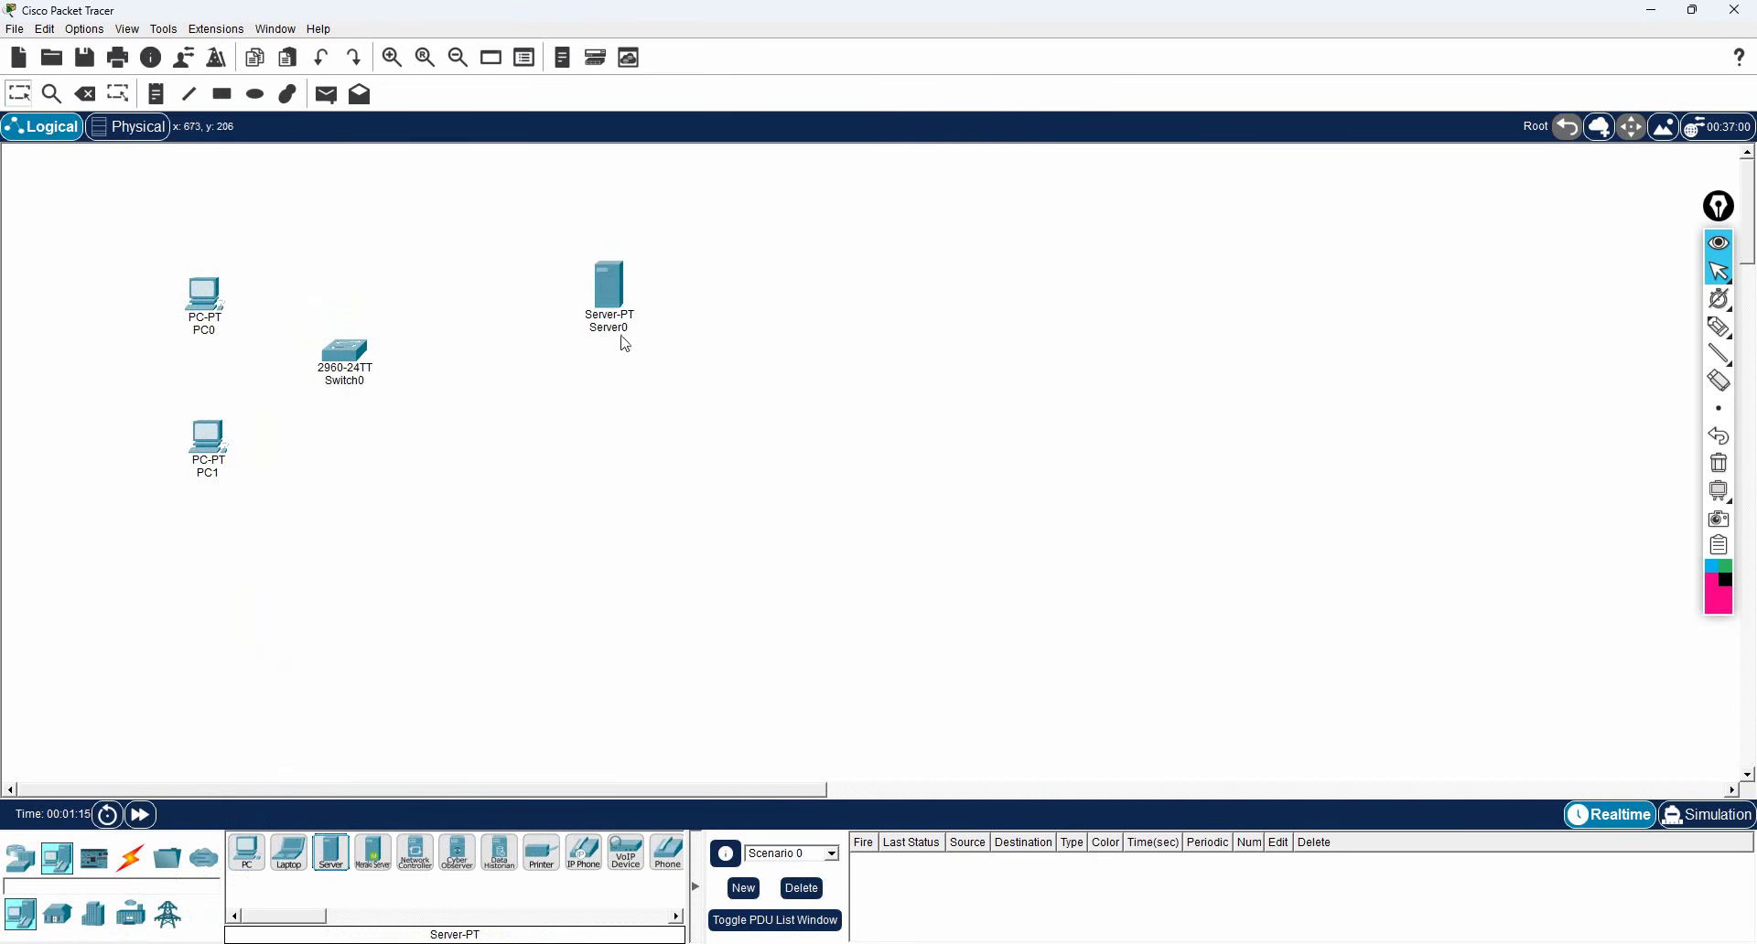
mouse_move(620, 338)
drag(613, 289, 625, 343)
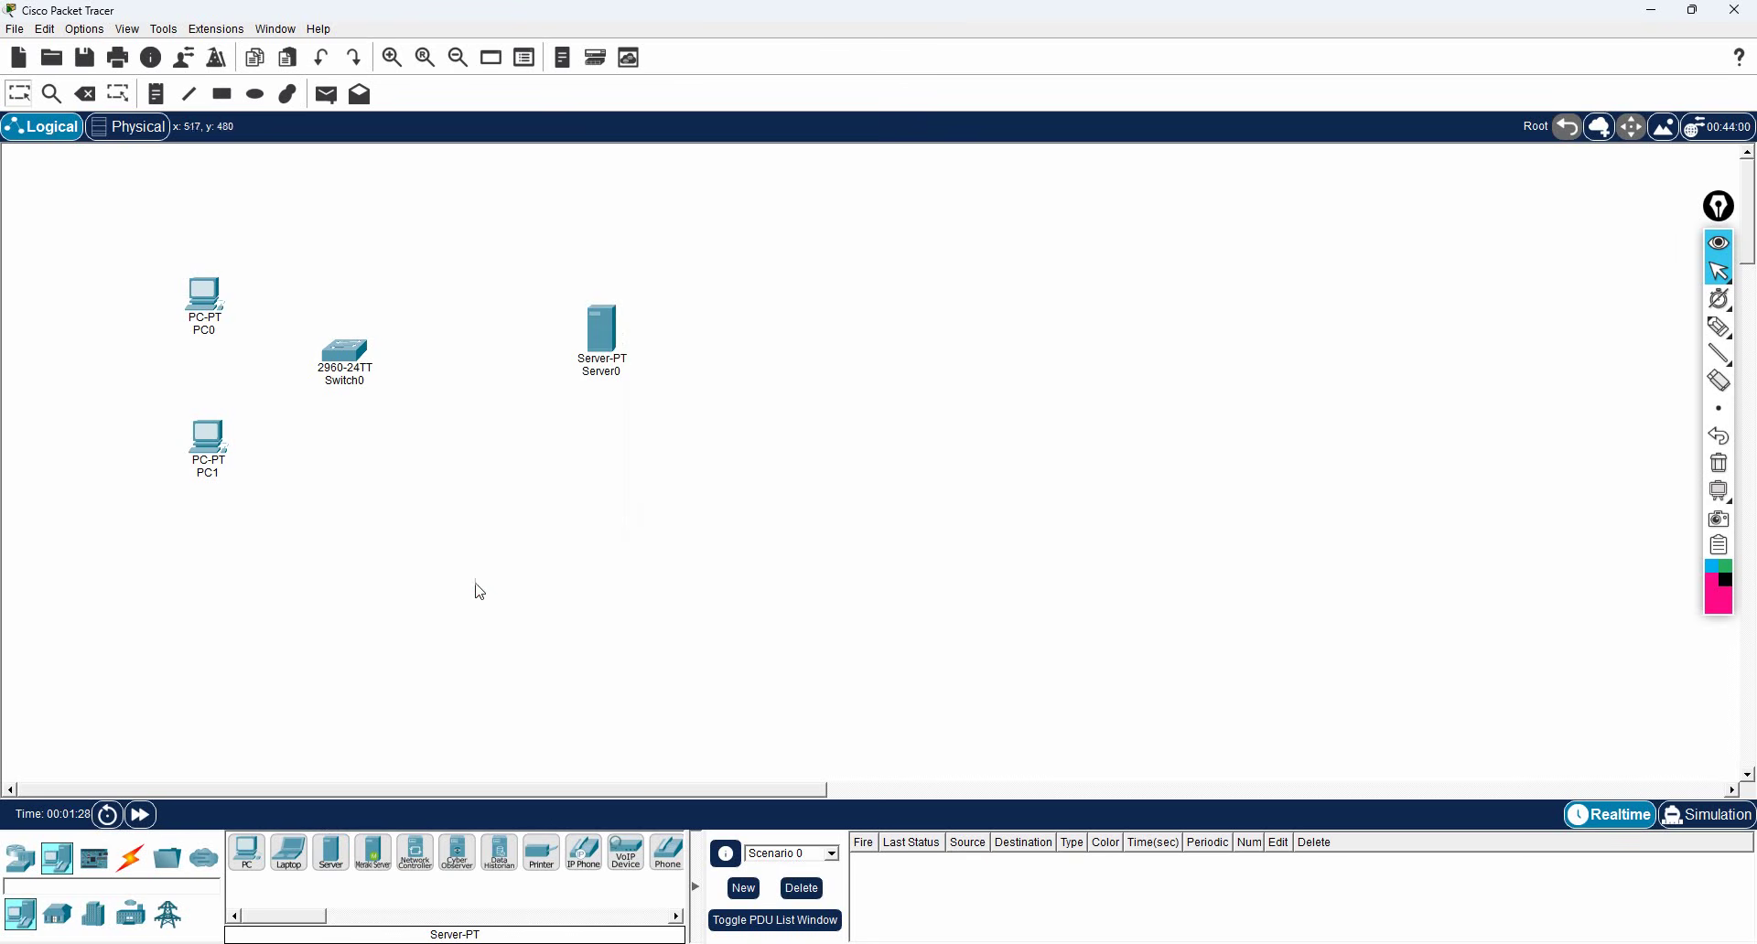
Step: Connect PC0, PC1 and the server to the switch using automatically chosen connection types
click(132, 860)
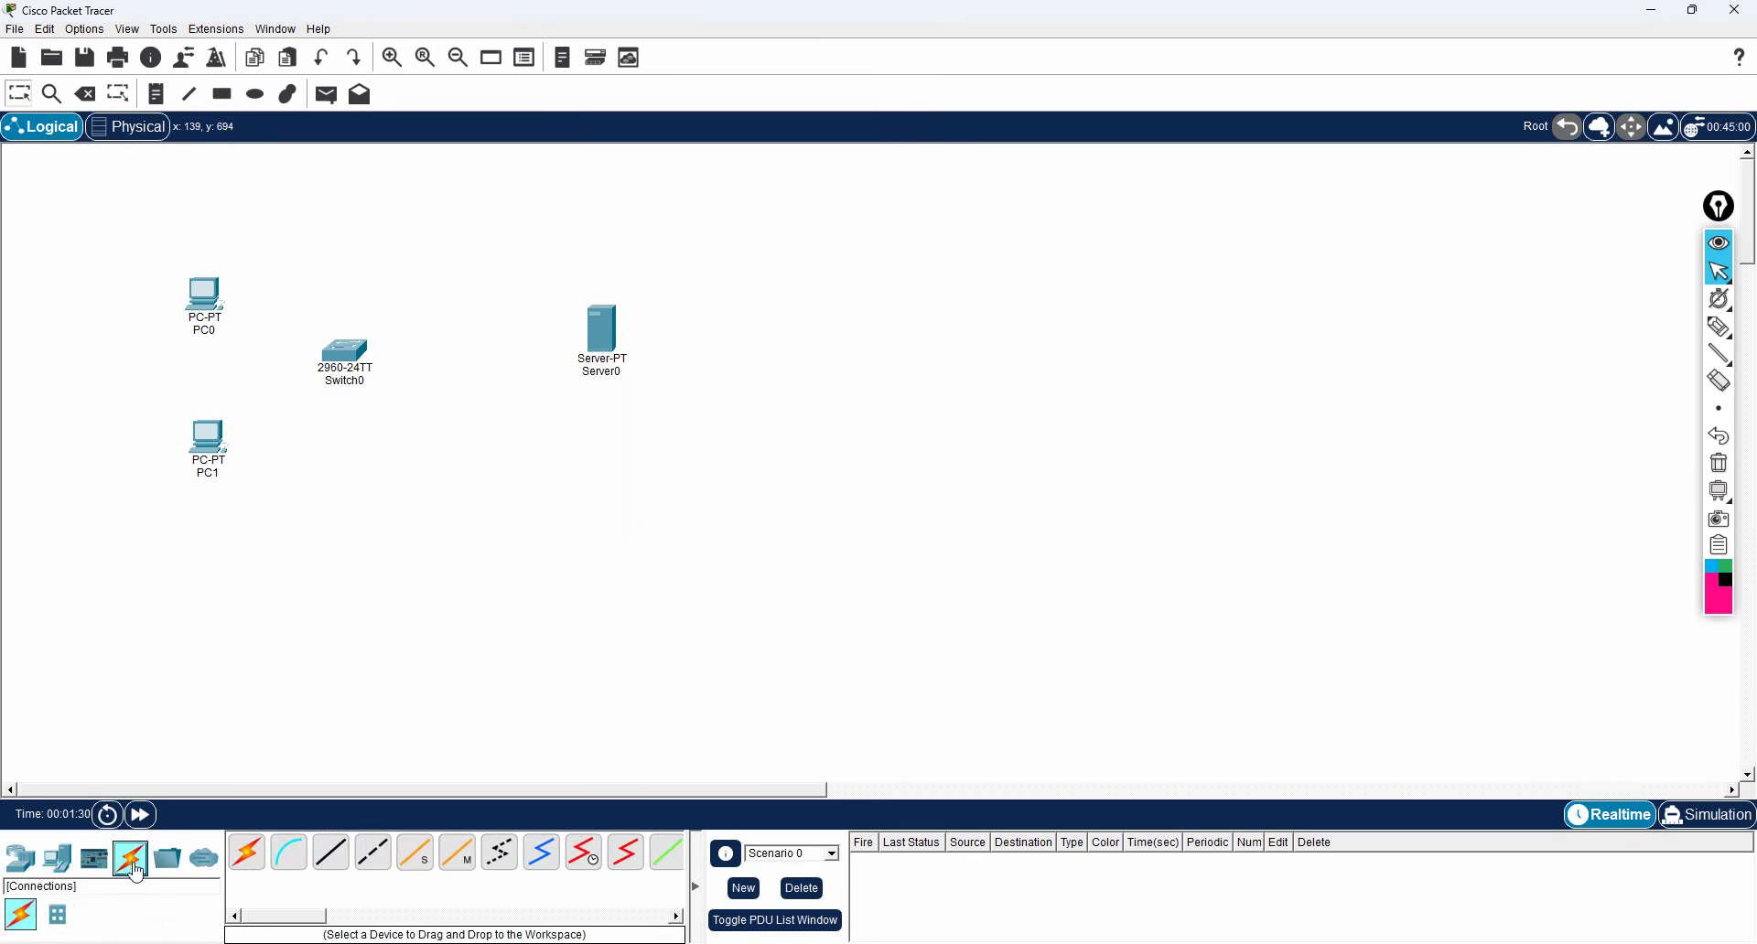
click(247, 853)
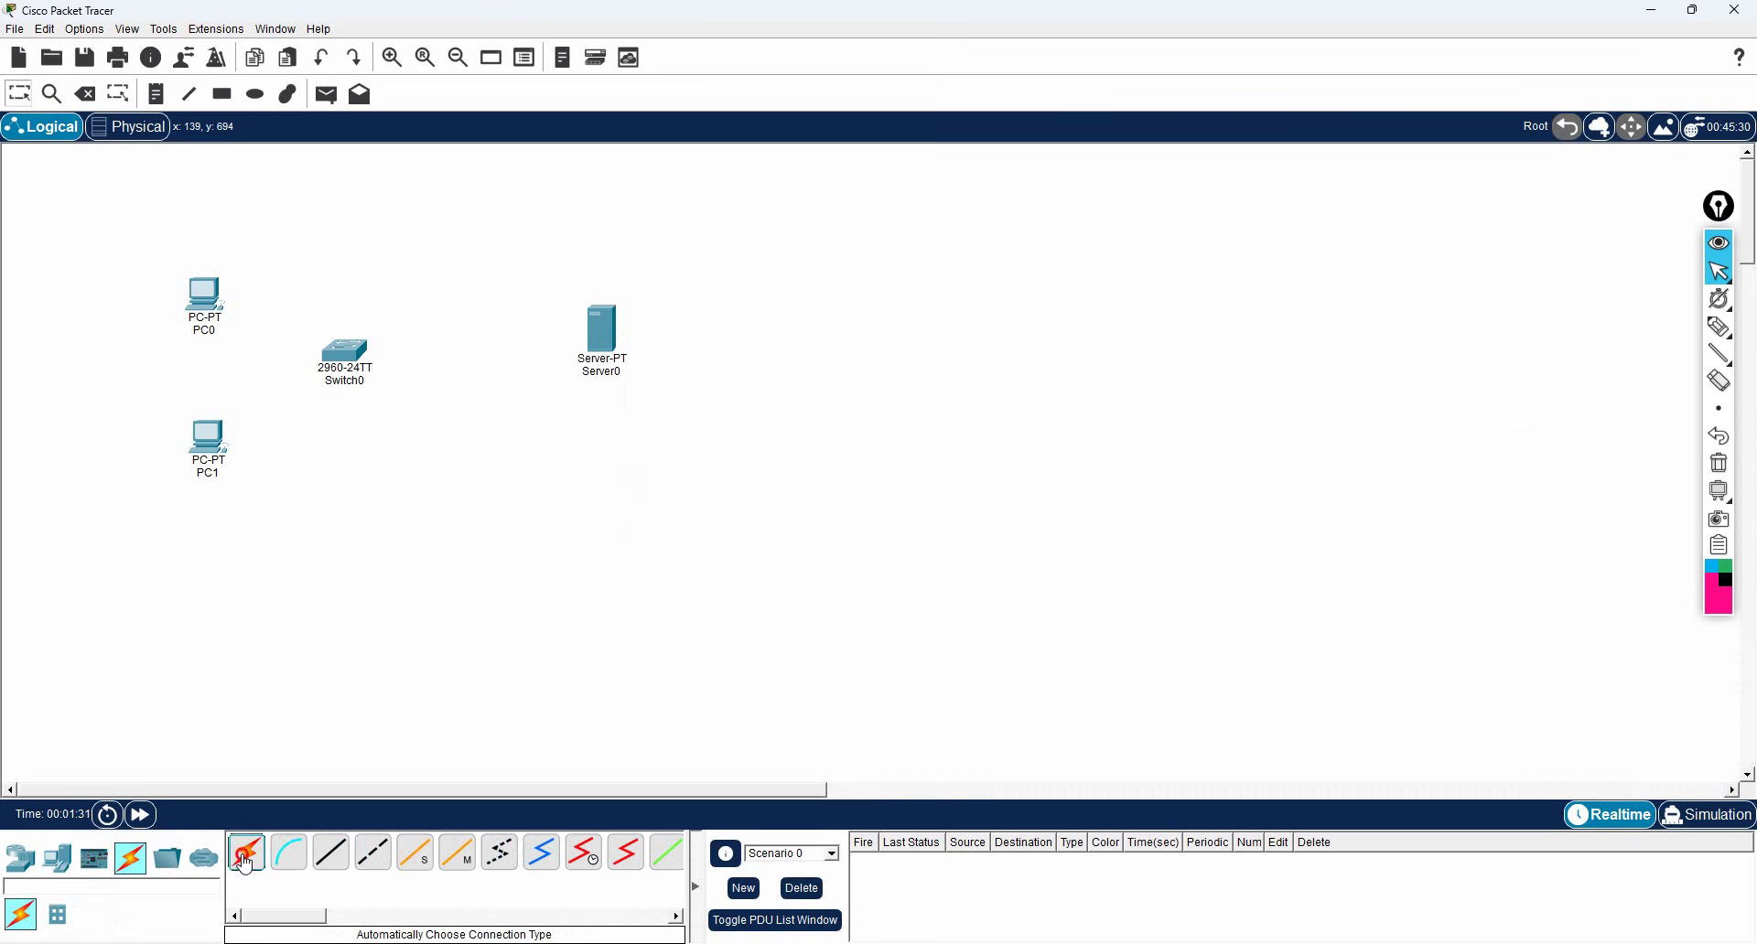
click(212, 298)
click(345, 353)
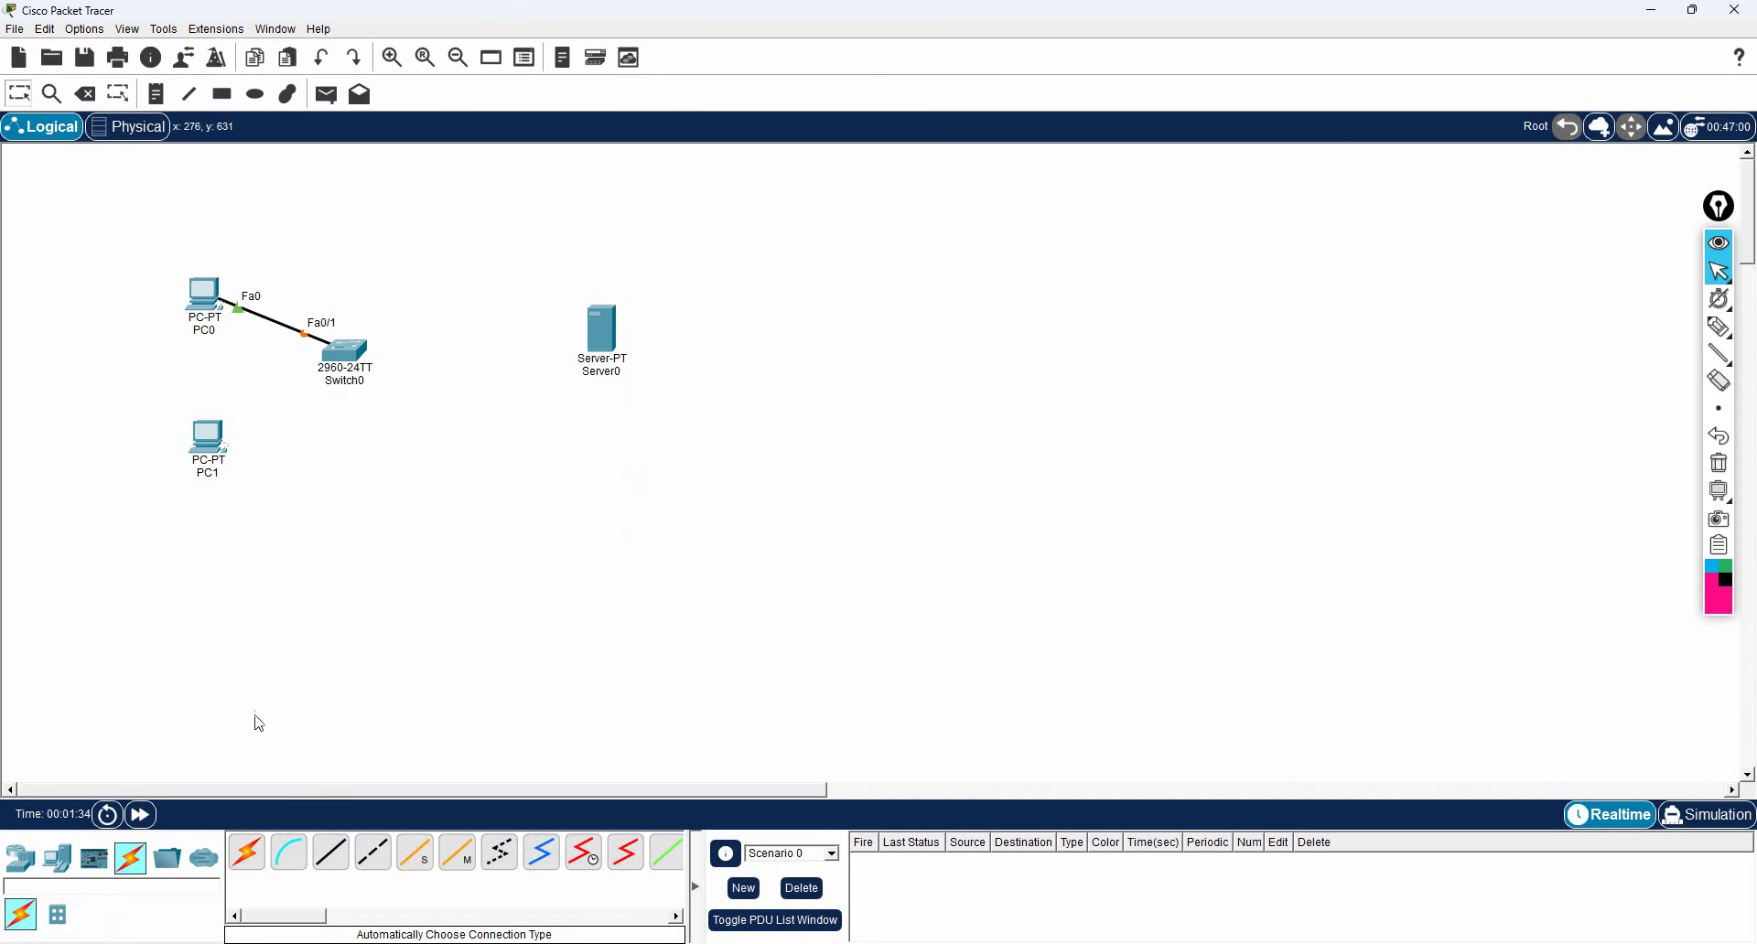
click(247, 852)
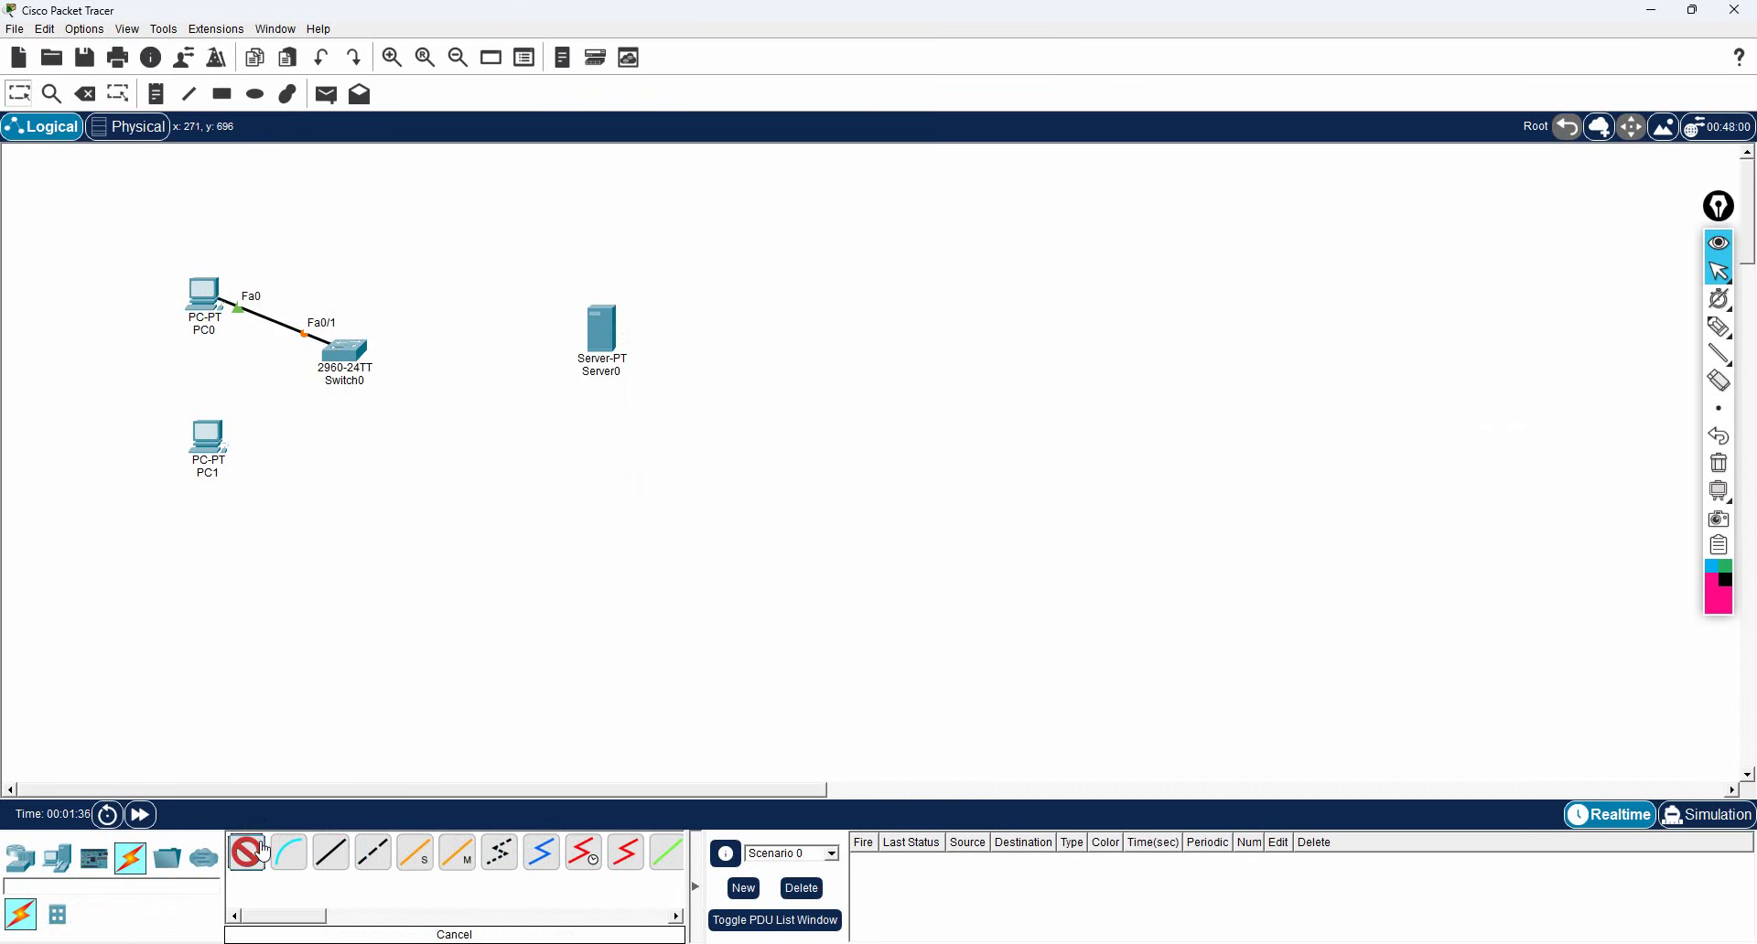
click(348, 355)
click(588, 338)
Step: Shift the server slightly lower and move PC0 and PC1 farther away from the switch
mouse_move(588, 338)
mouse_down()
mouse_move(578, 374)
mouse_move(593, 354)
mouse_up()
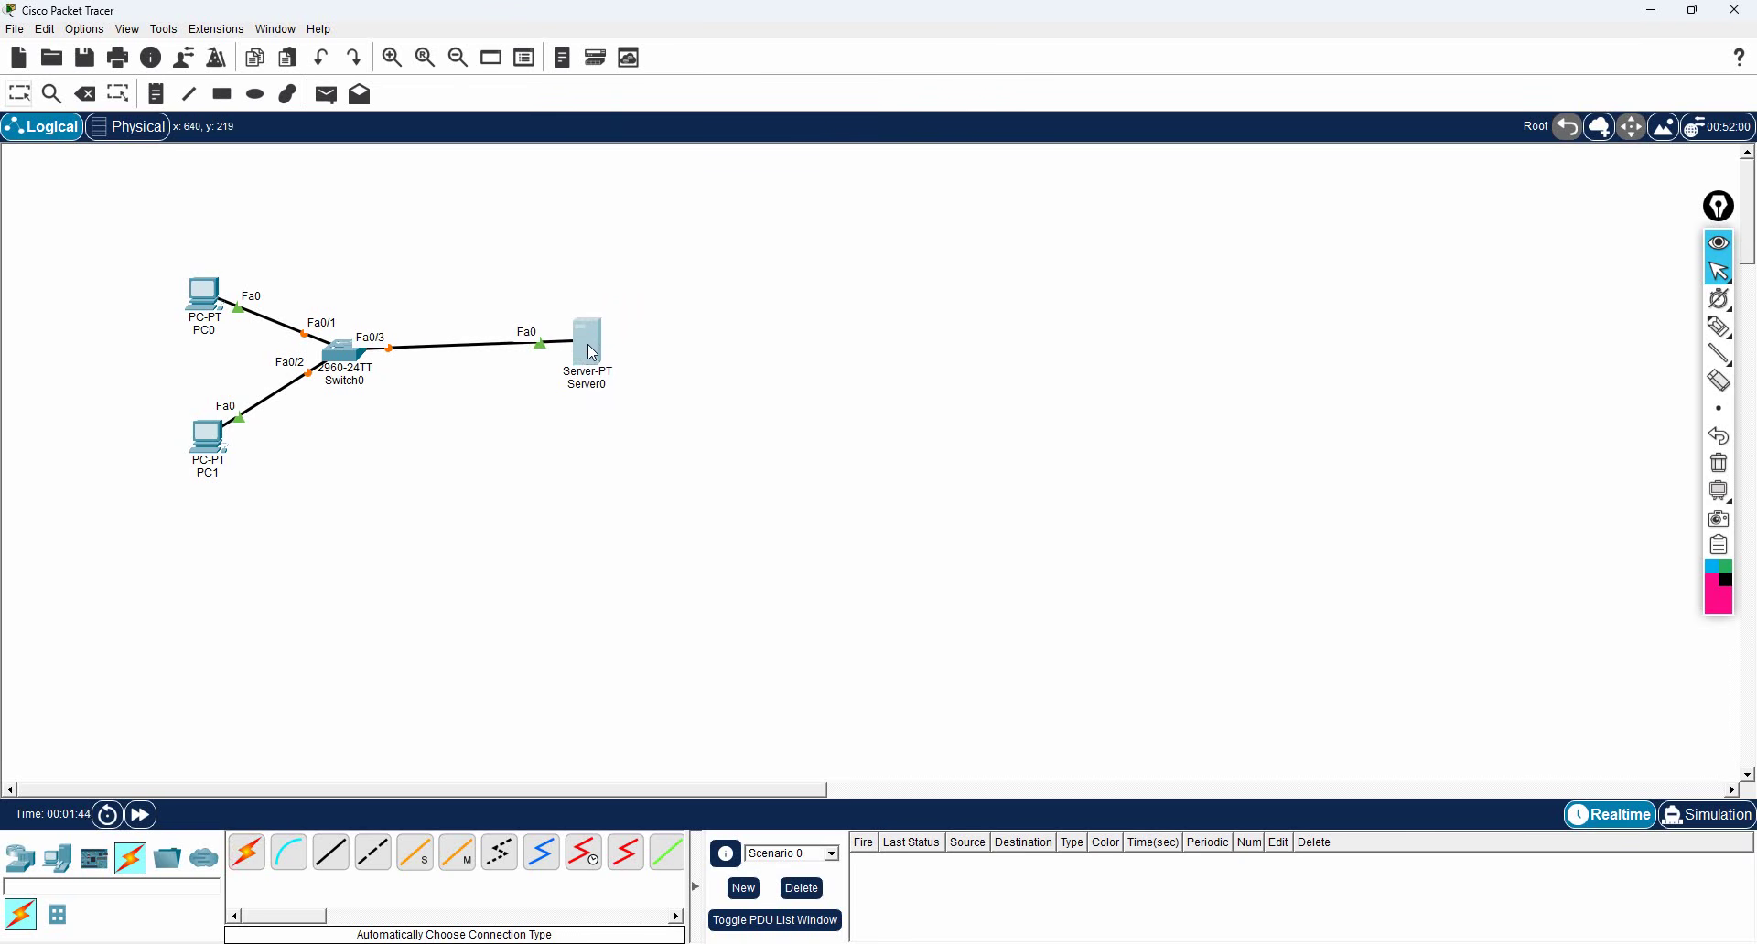
drag(209, 302, 191, 253)
drag(210, 441, 192, 445)
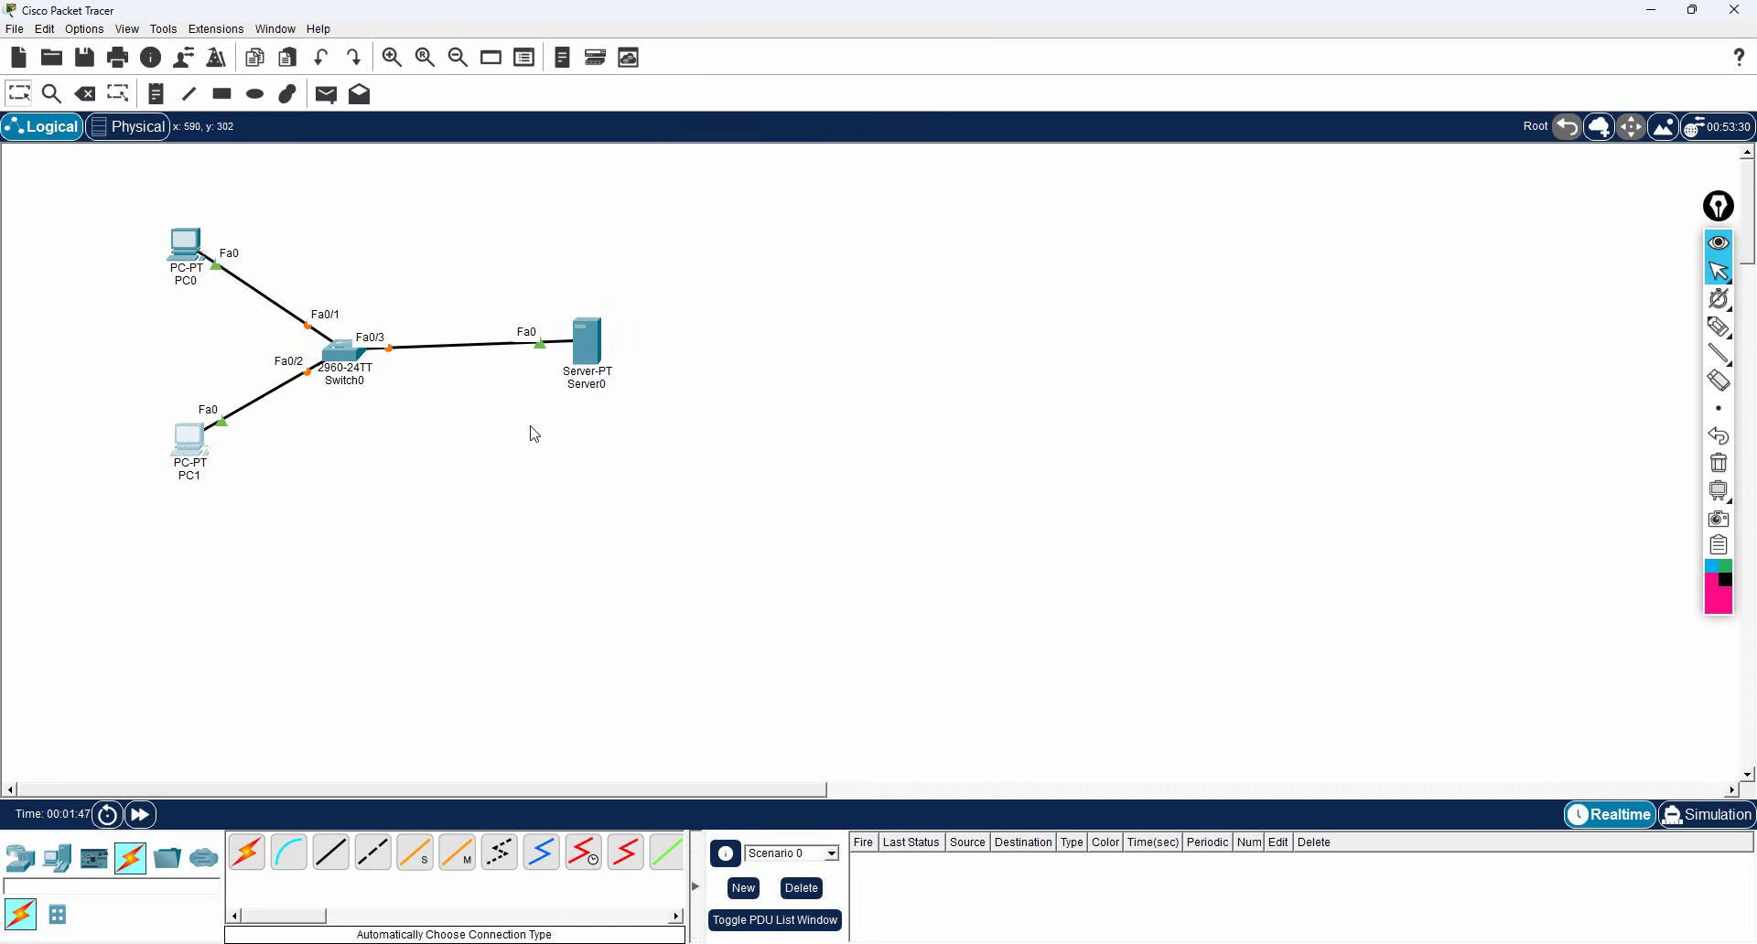
Step: Rename the server as DHCP+DNS+abc.com
click(600, 384)
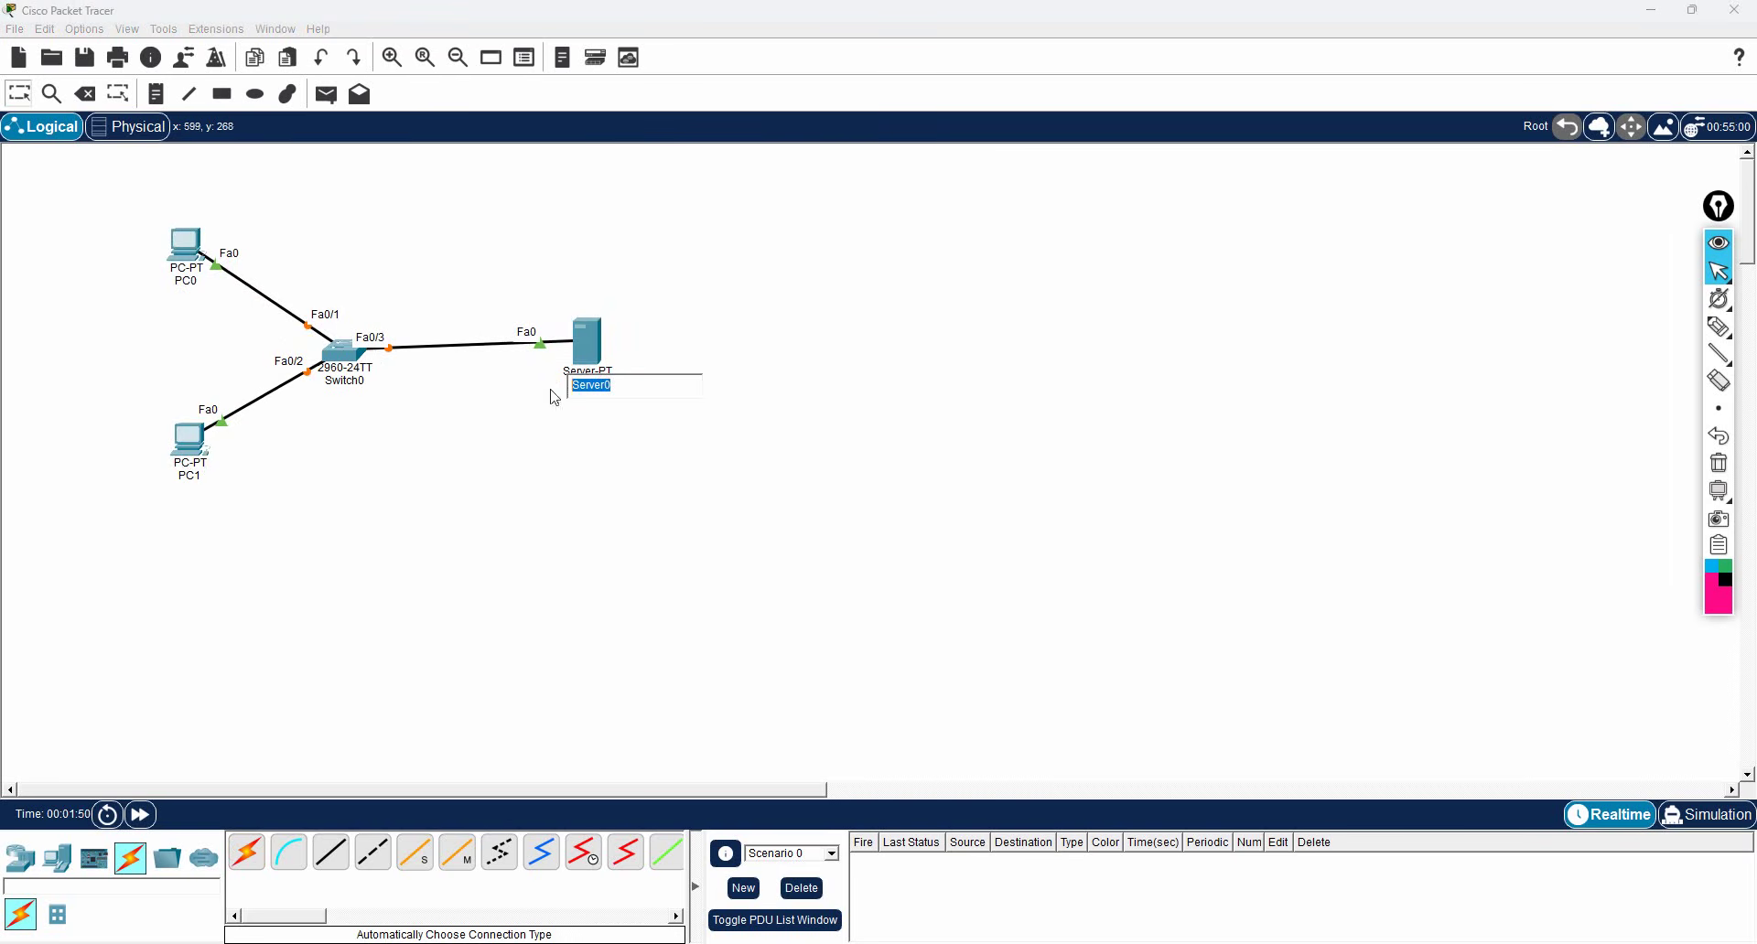
text(DHCP+DNS+abc.com)
key(Return)
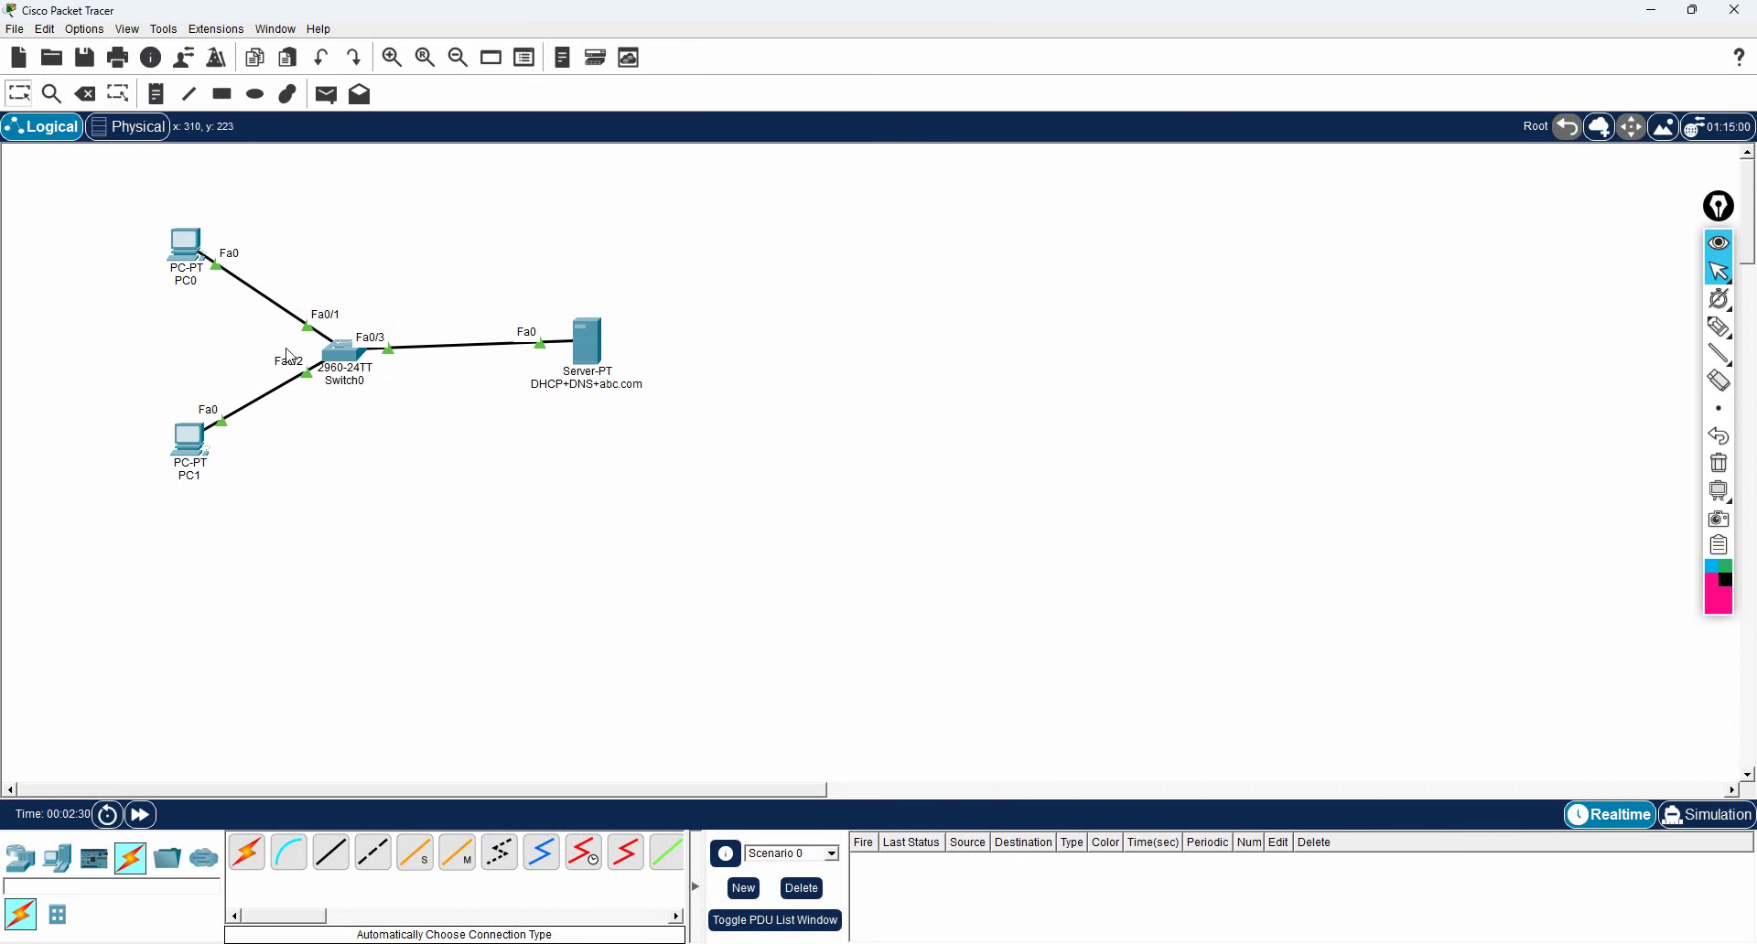
Step: Add the note 192.168.1.2/24 and position it just below the server's name
click(154, 104)
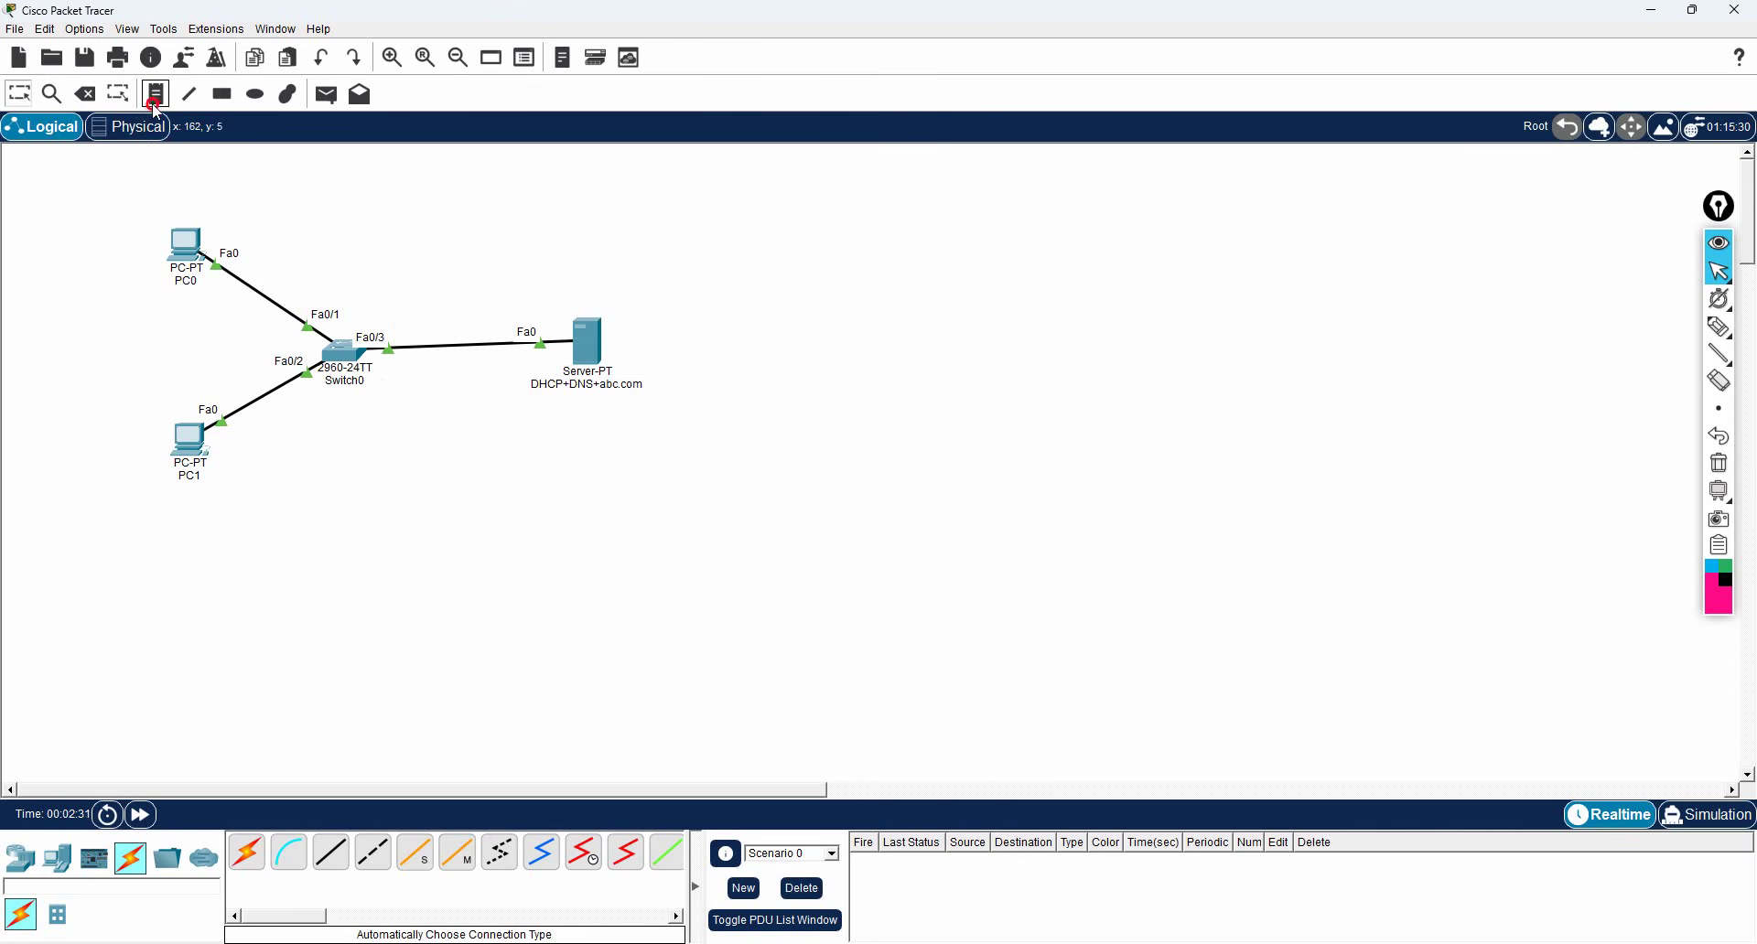
click(567, 410)
text(192.168.1.2/24)
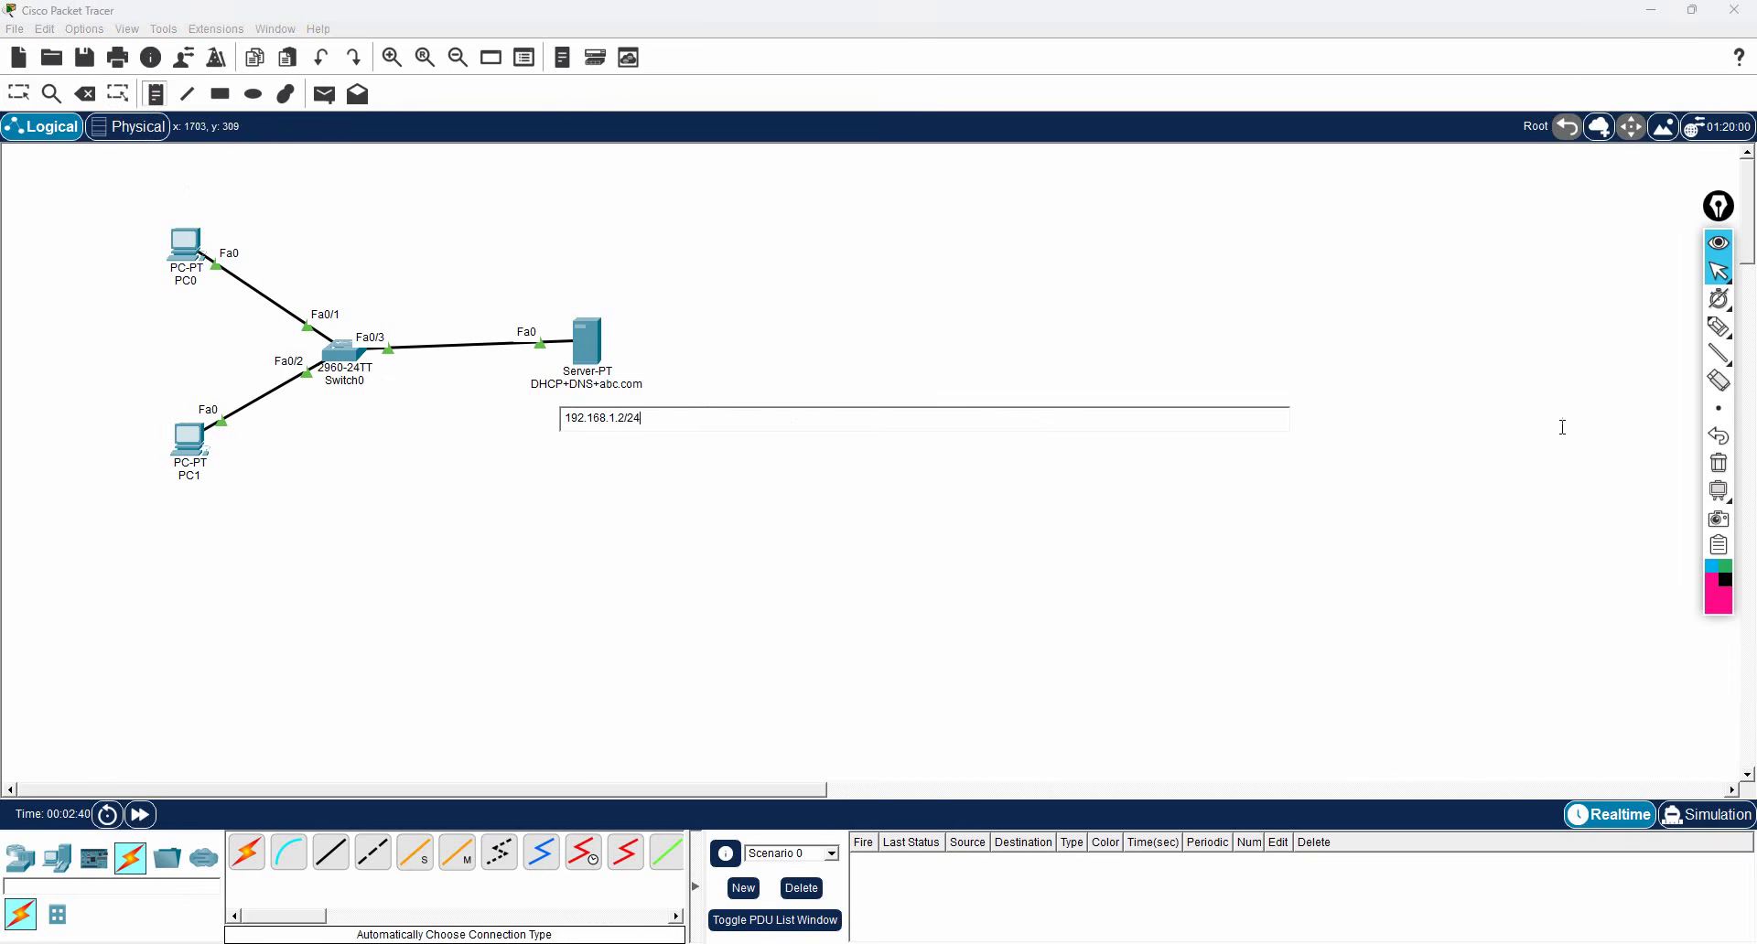
click(801, 306)
click(17, 92)
drag(603, 422, 606, 417)
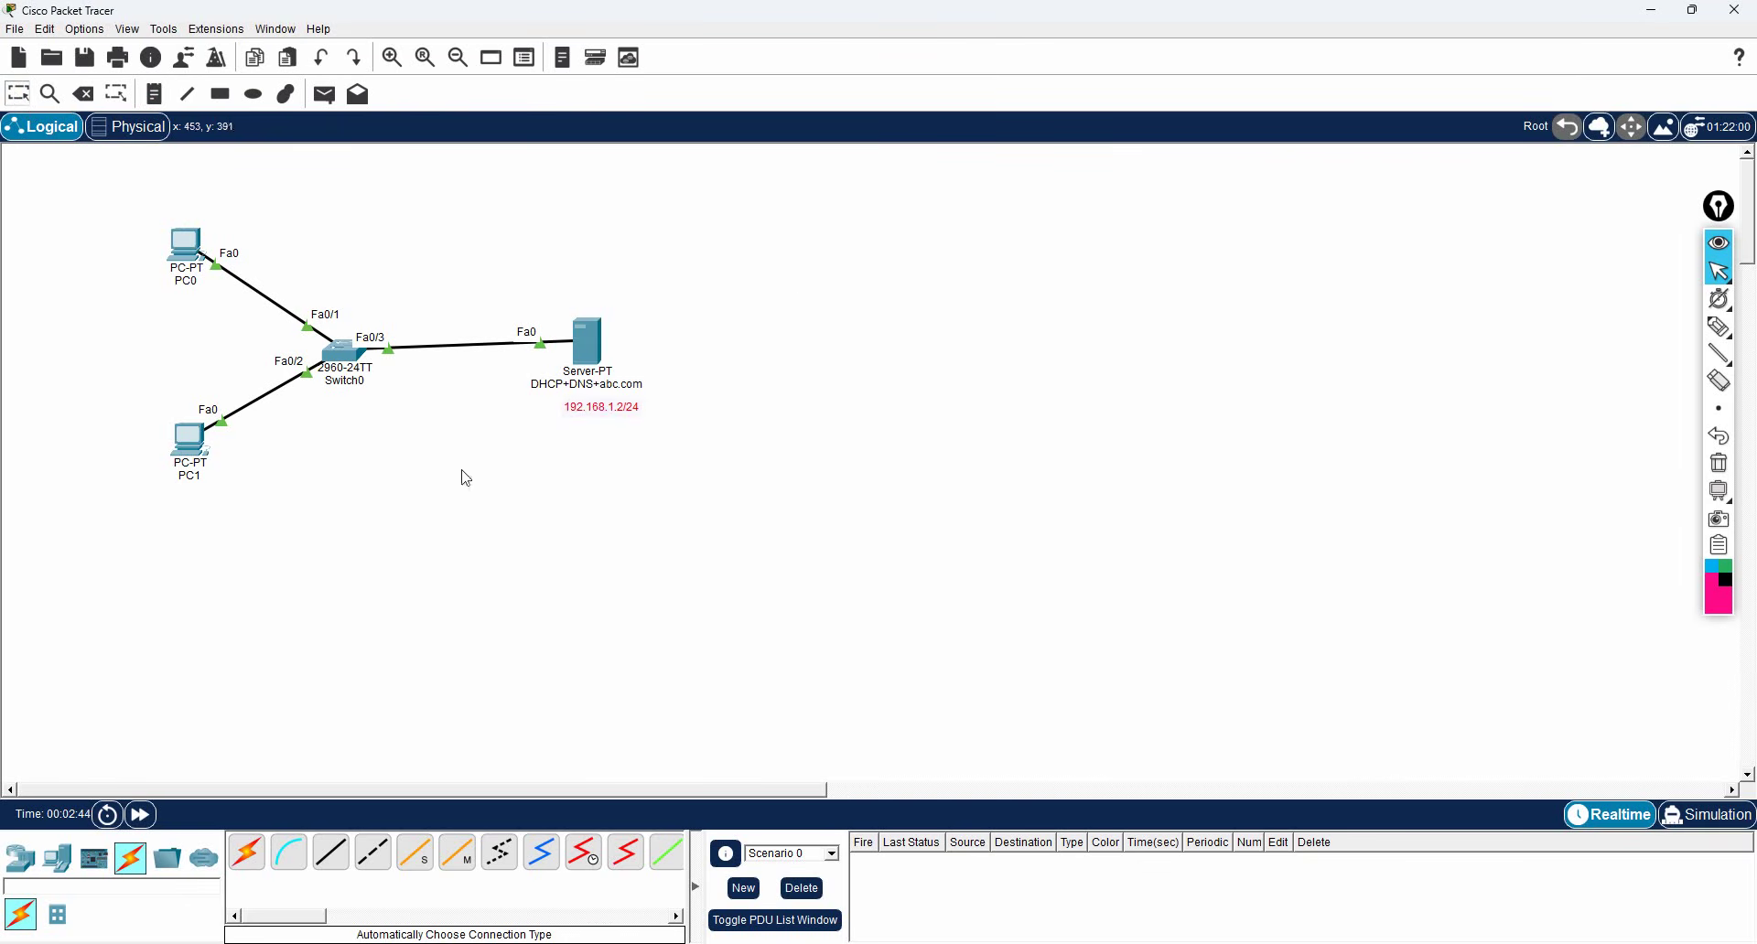
Step: Place a 2811 router above and to the right of the switch
click(21, 858)
drag(276, 926, 366, 918)
click(510, 868)
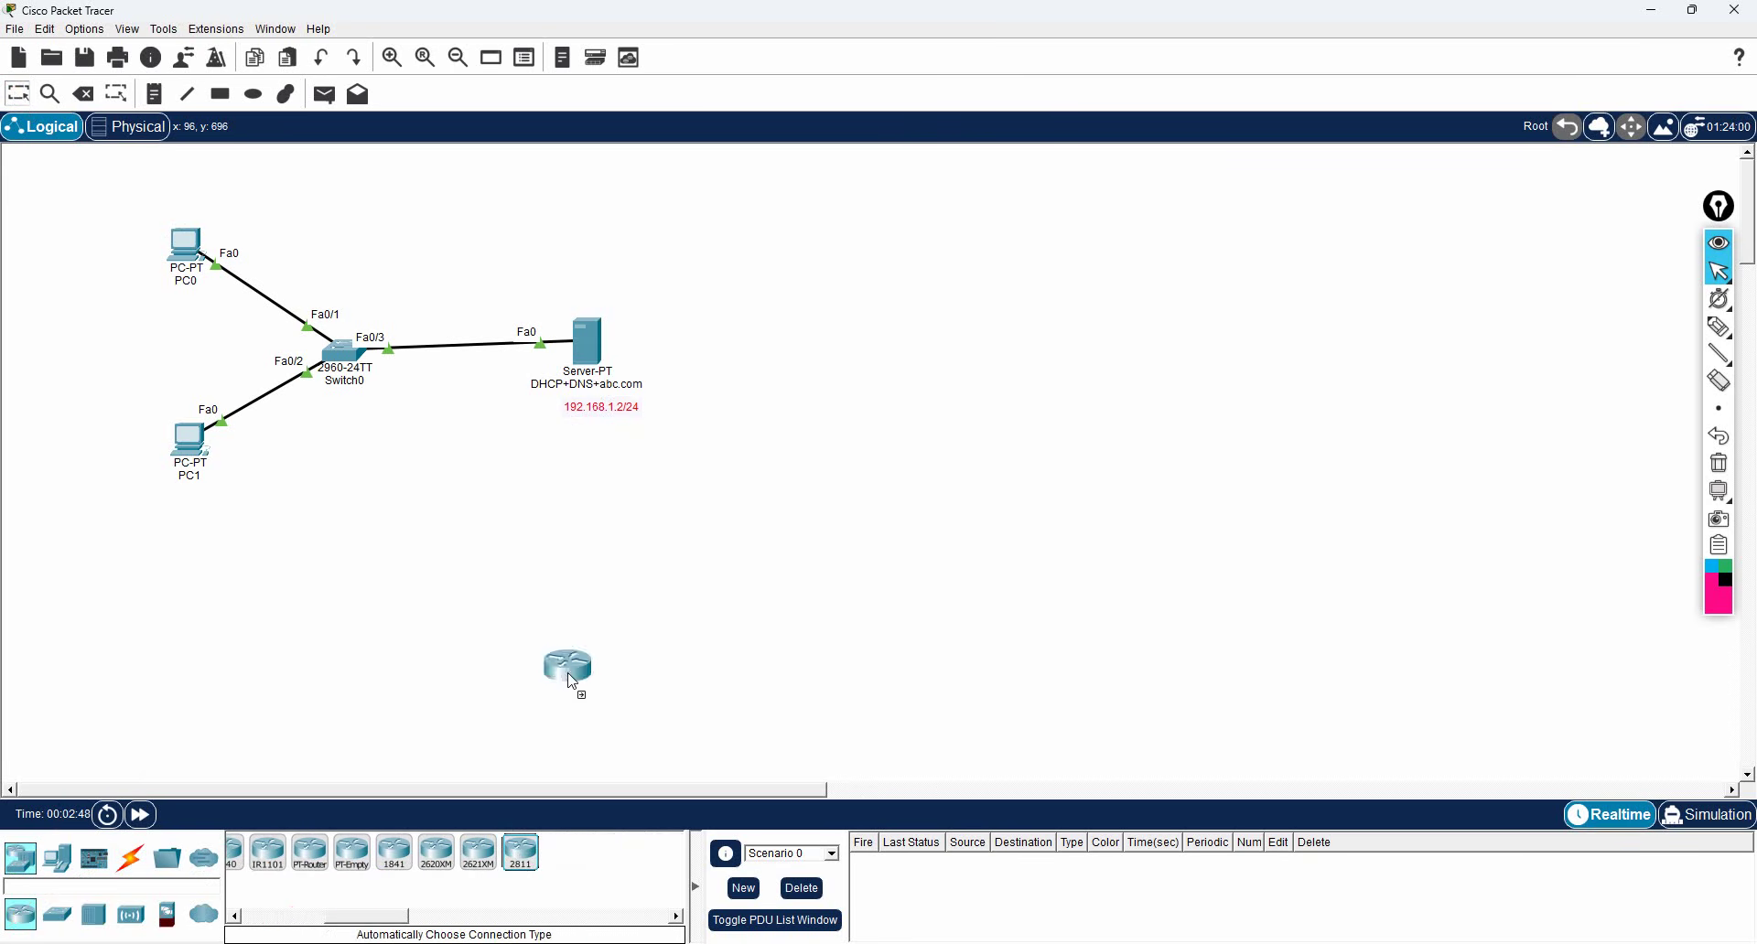
click(514, 213)
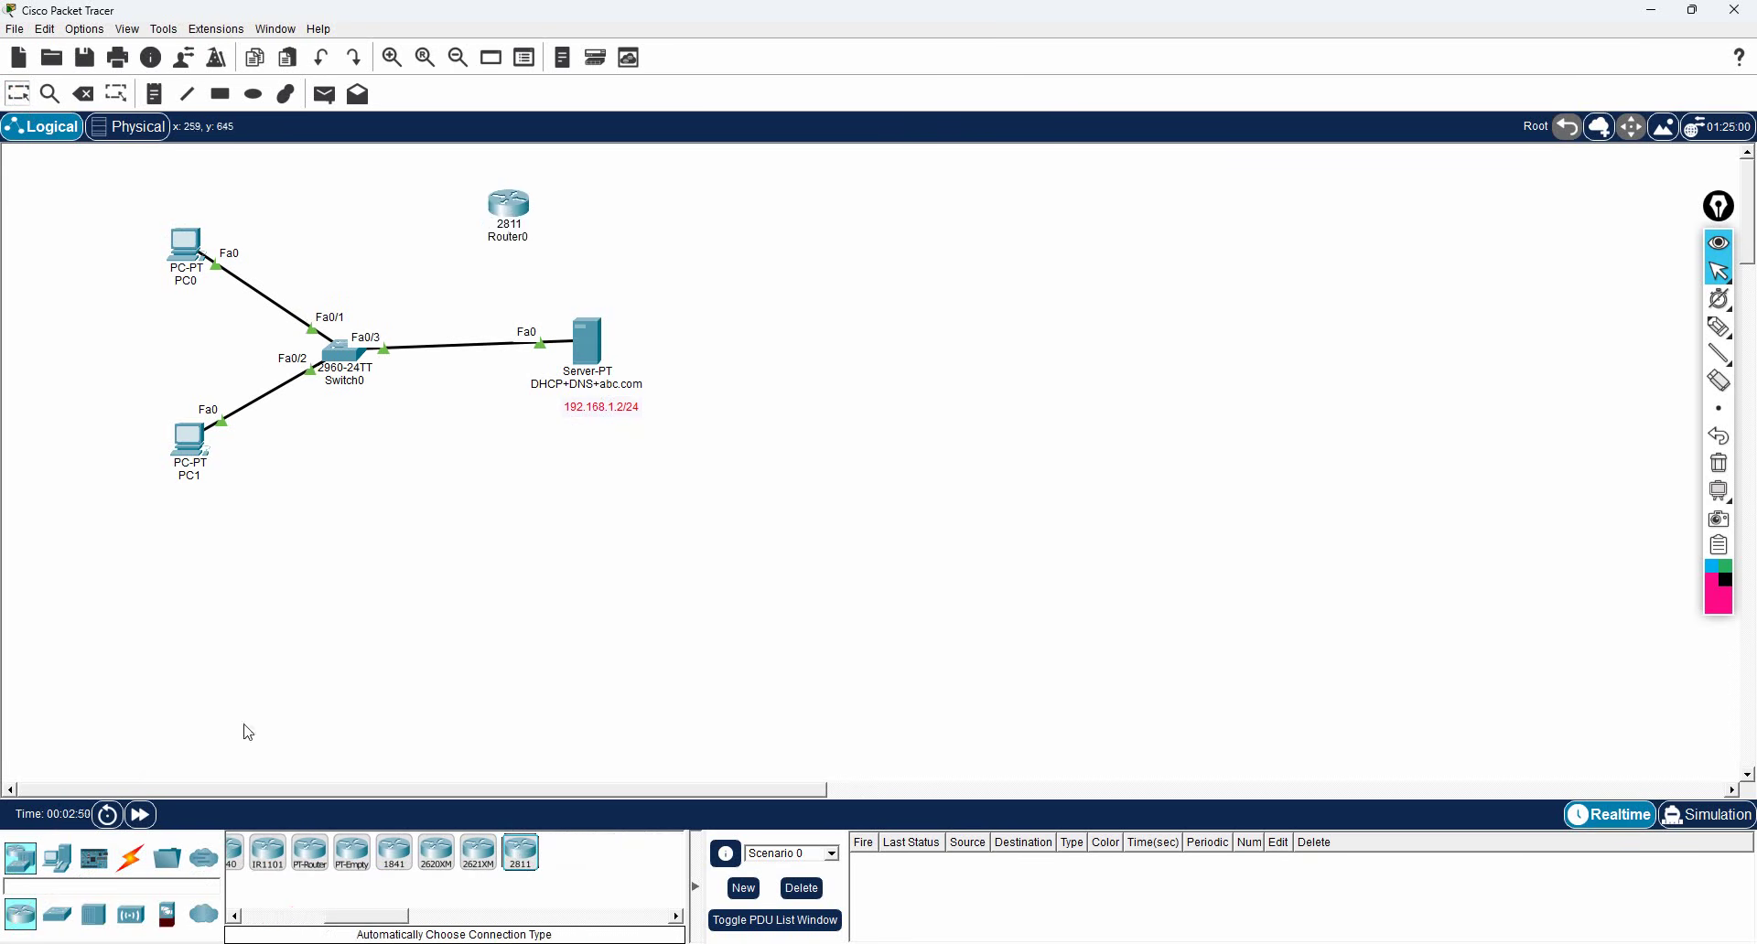
Step: Connect the switch to the 2811 router with an automatically chosen connection
click(131, 859)
click(247, 853)
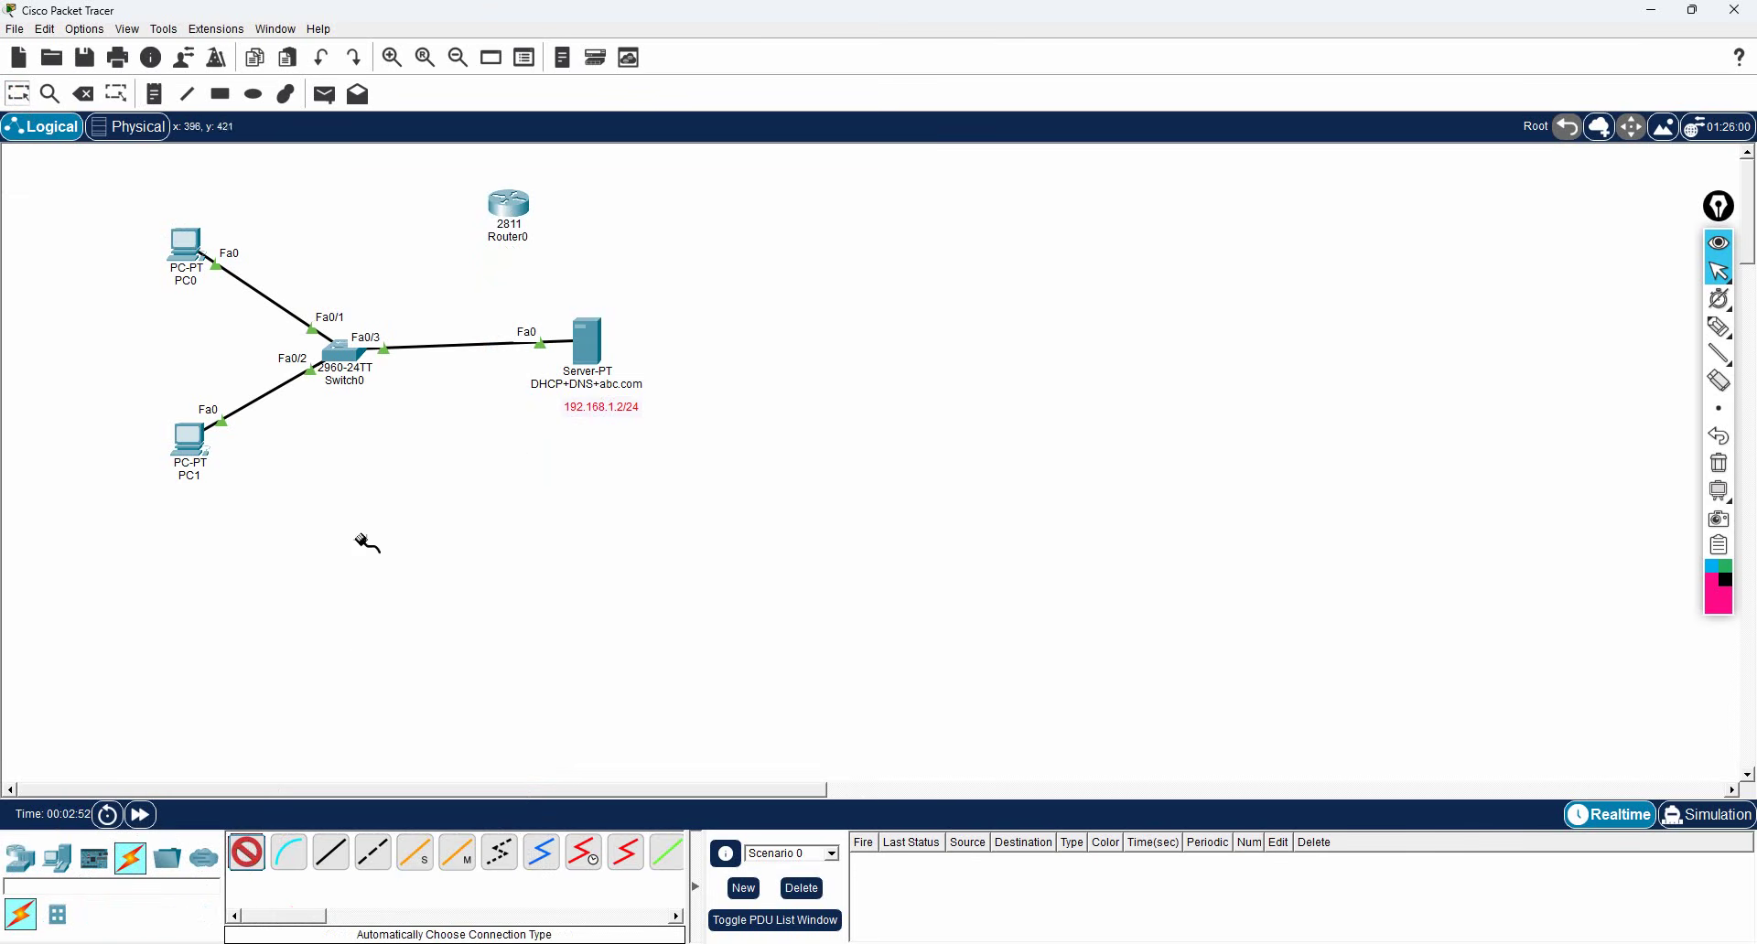
click(344, 353)
click(509, 208)
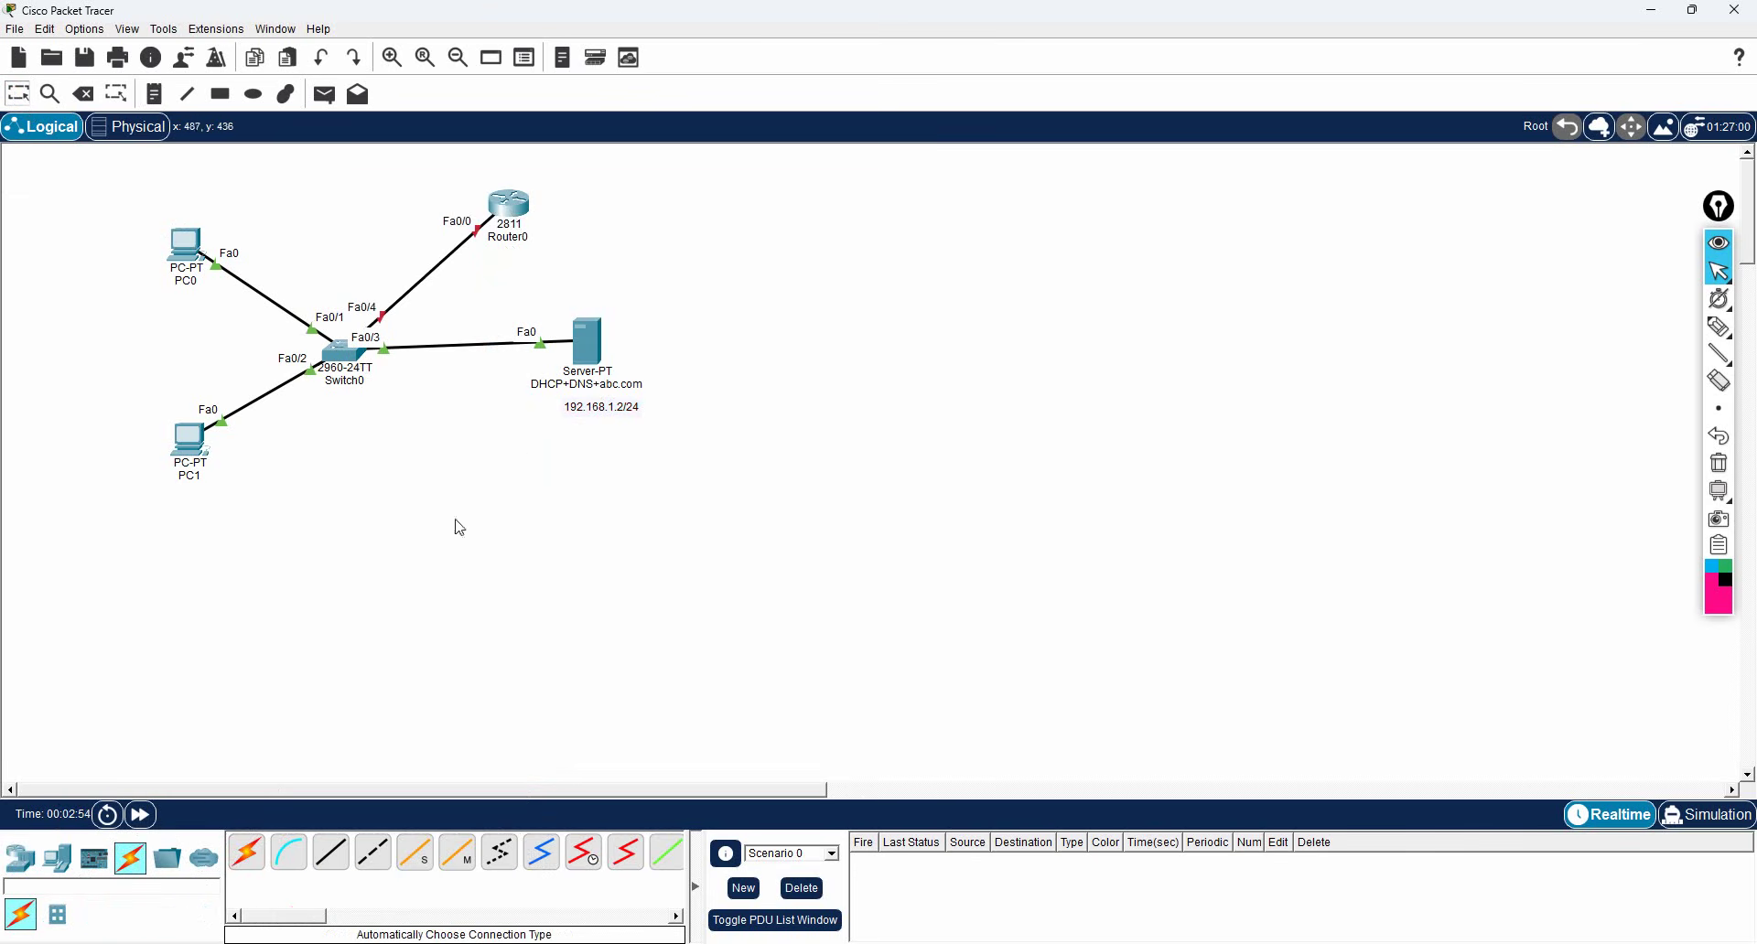
Step: Place a second 2811 router to the right of the first router
click(26, 860)
click(521, 853)
click(691, 201)
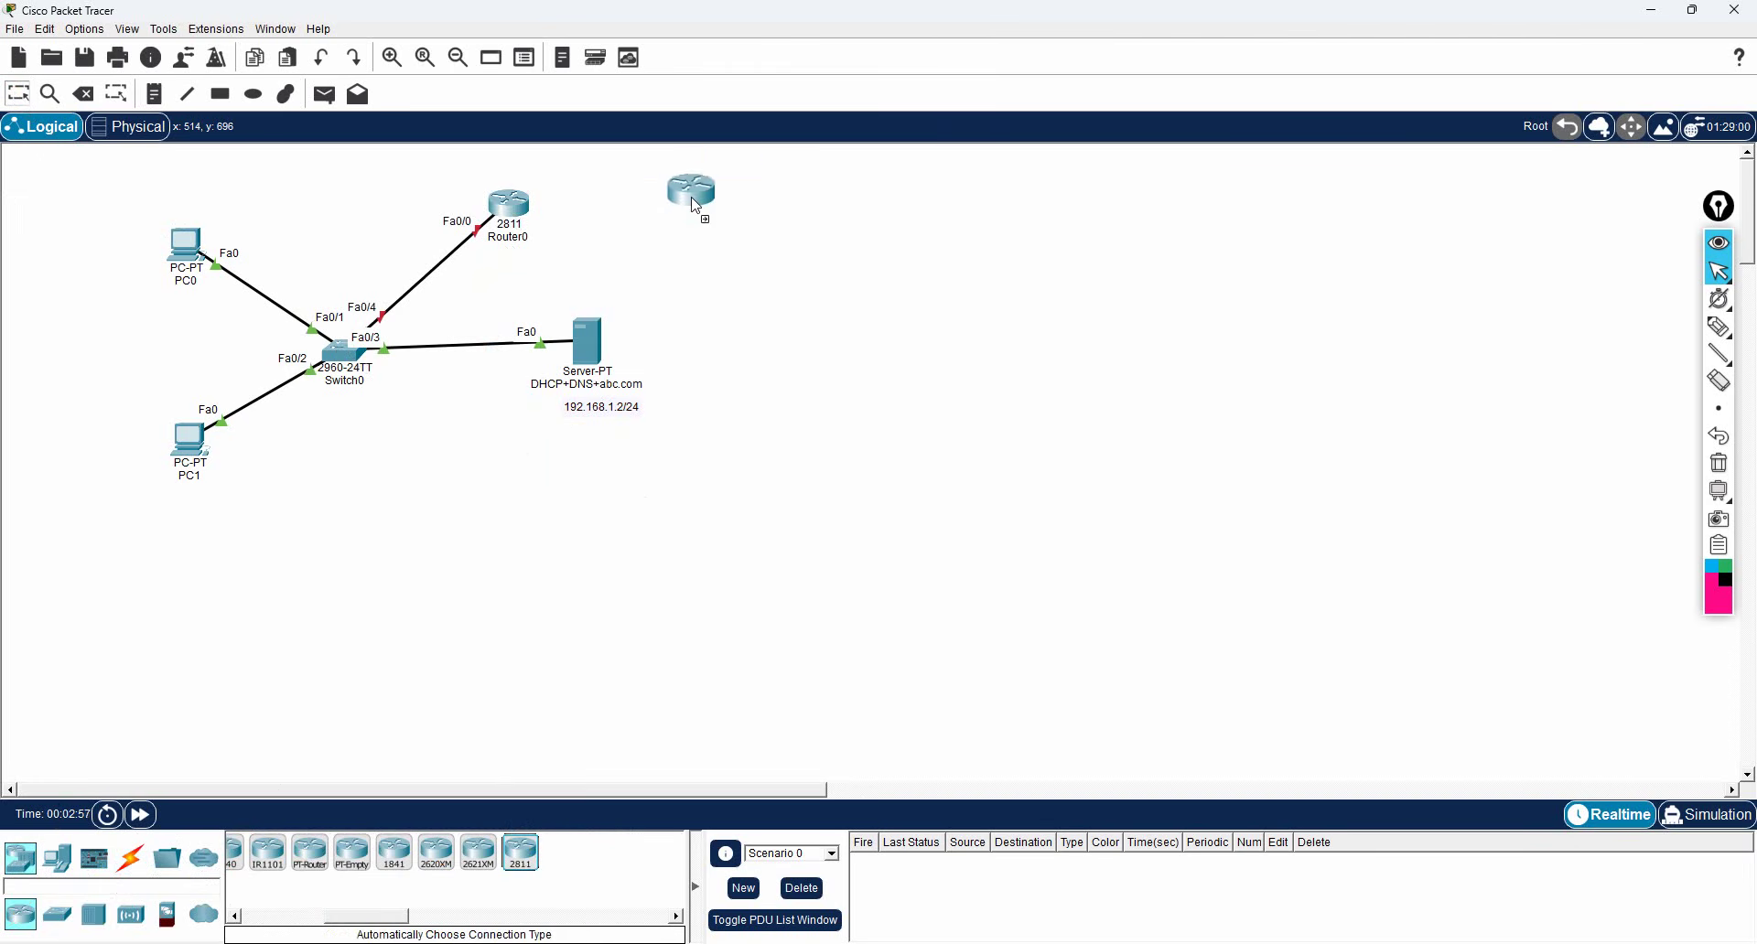
Step: Link the two routers with an automatically chosen connection and move the second router farther right
click(131, 858)
click(247, 853)
click(535, 203)
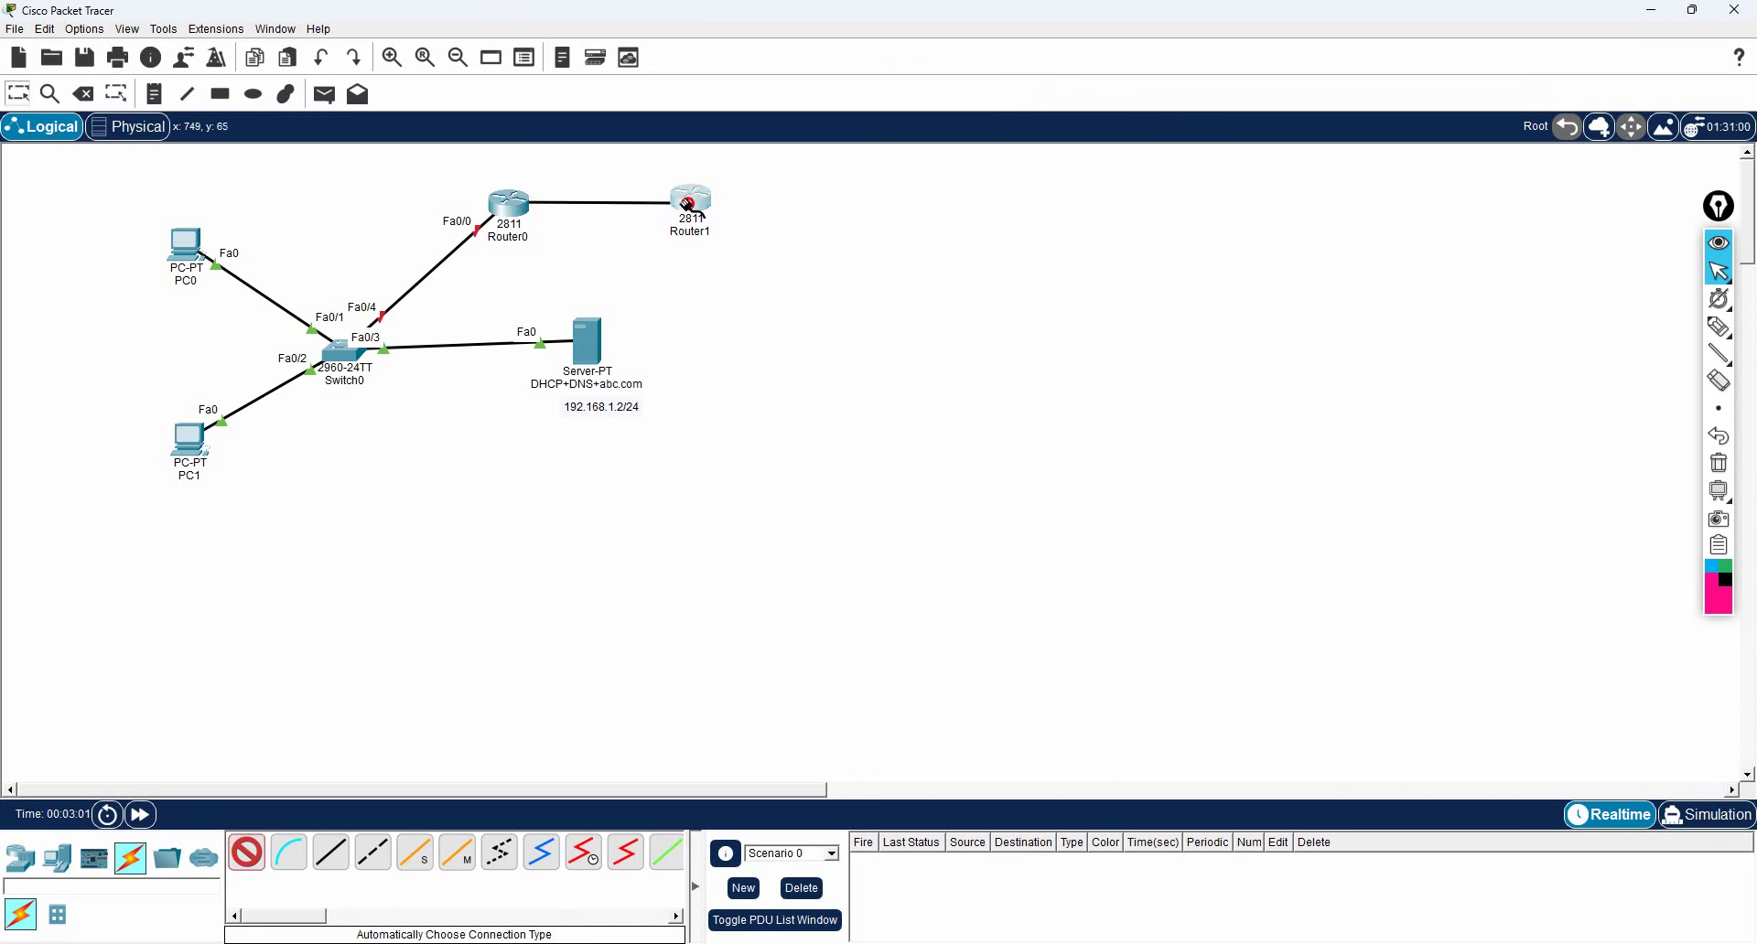
click(691, 203)
drag(692, 218, 762, 220)
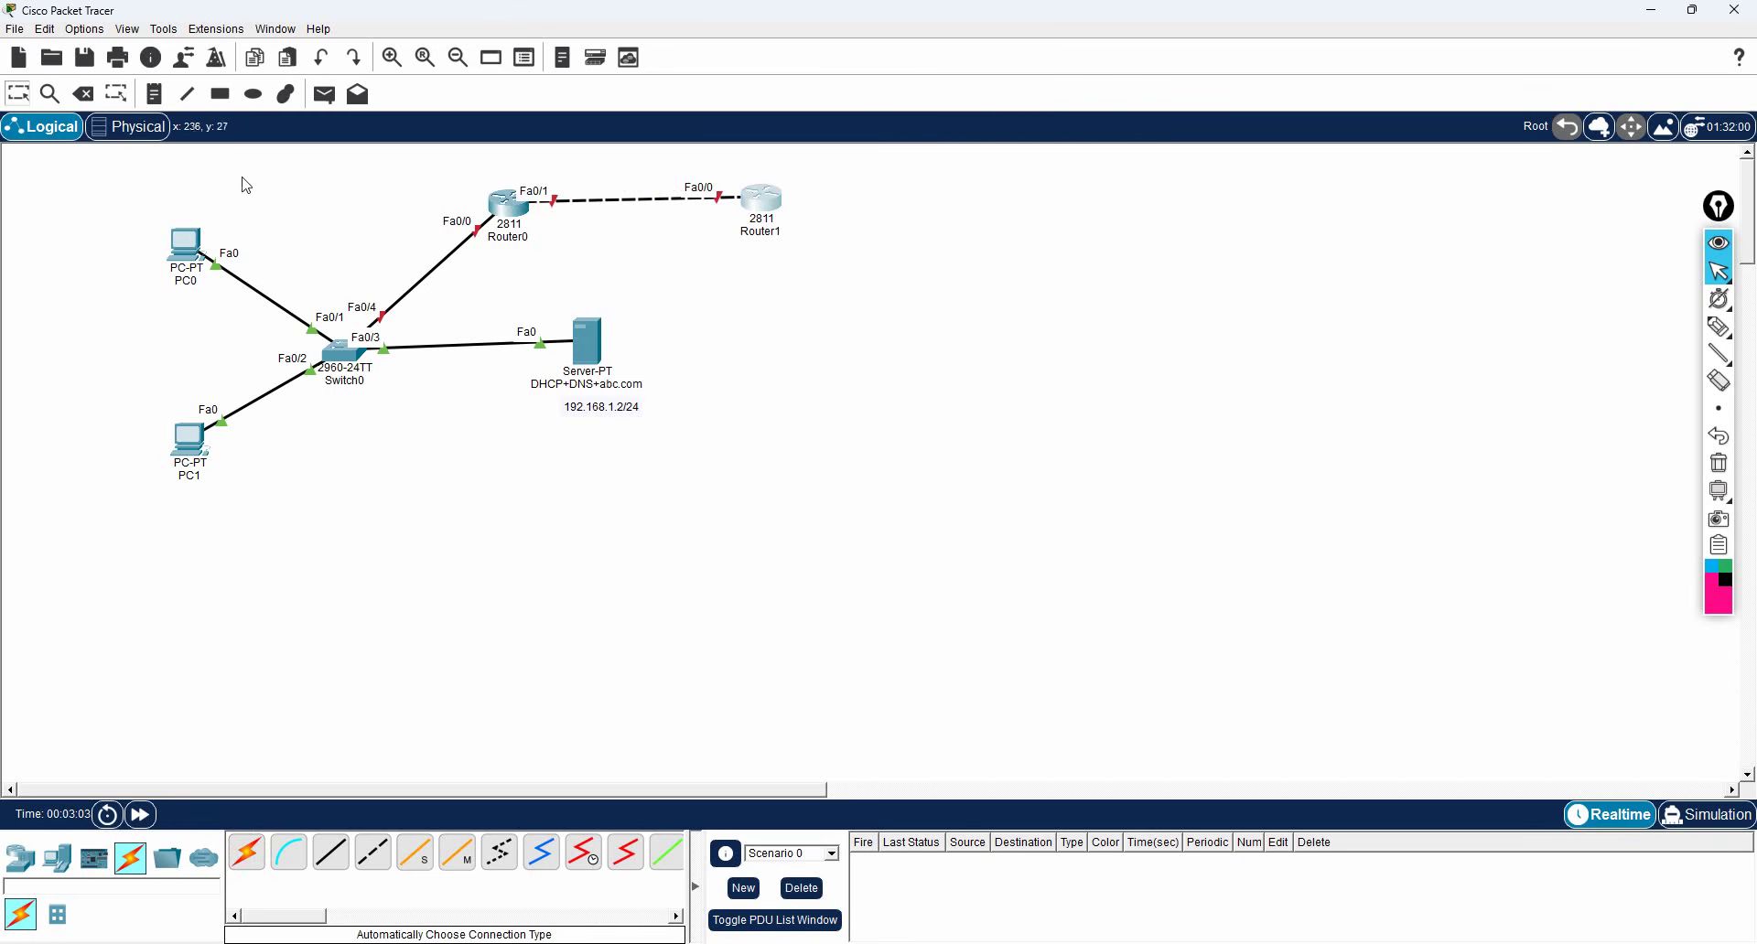
Step: Rename the router connected to the switch as R1
click(156, 93)
click(20, 93)
click(513, 237)
text(R1)
key(Return)
Step: Add the note 192.168.1.1/24 and position it beside R1, above its link to the switch
click(156, 94)
click(416, 187)
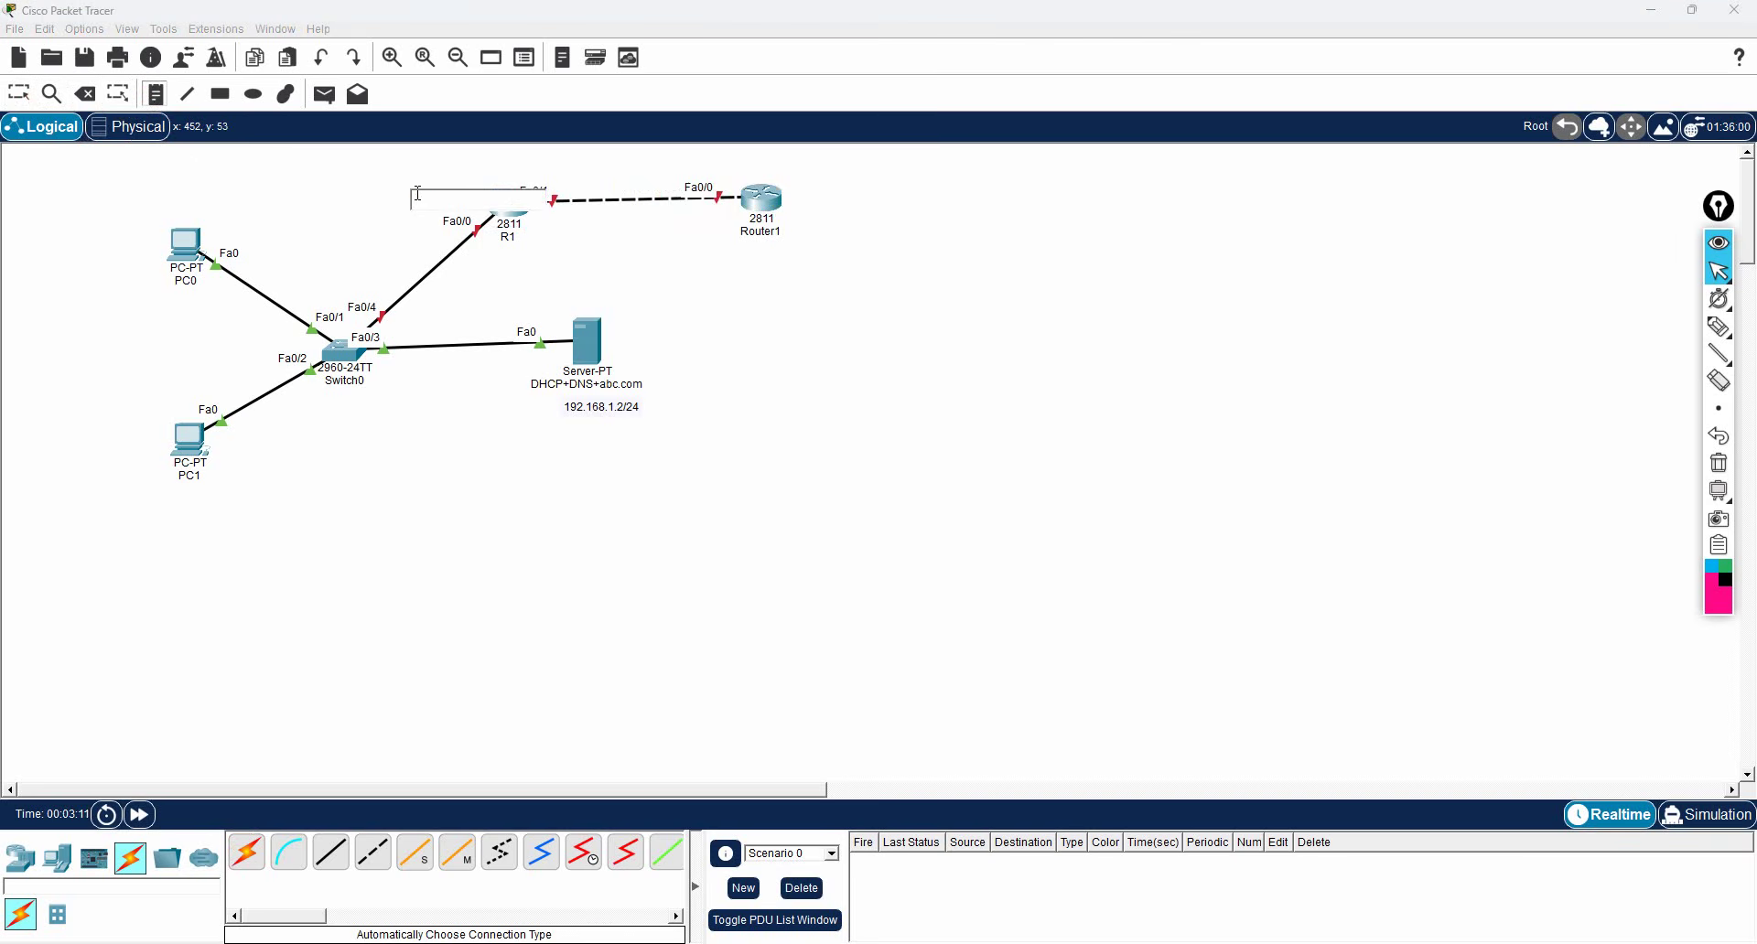
text(192.168.1.1/24)
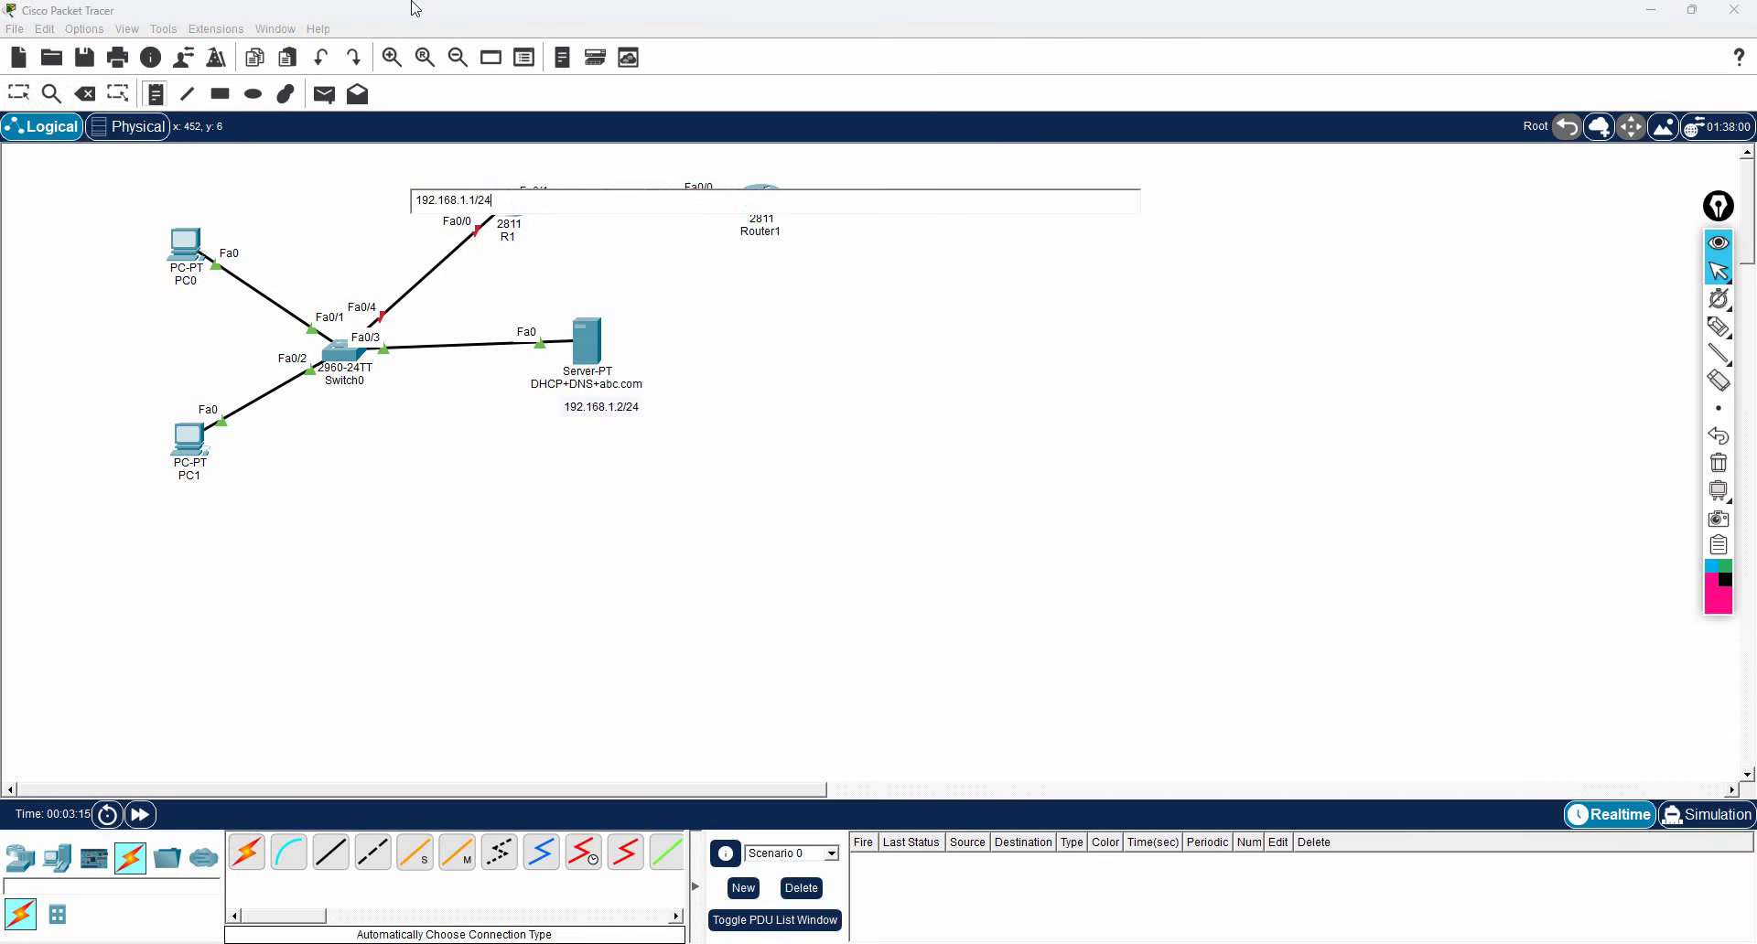
click(328, 237)
click(20, 95)
drag(444, 206, 406, 198)
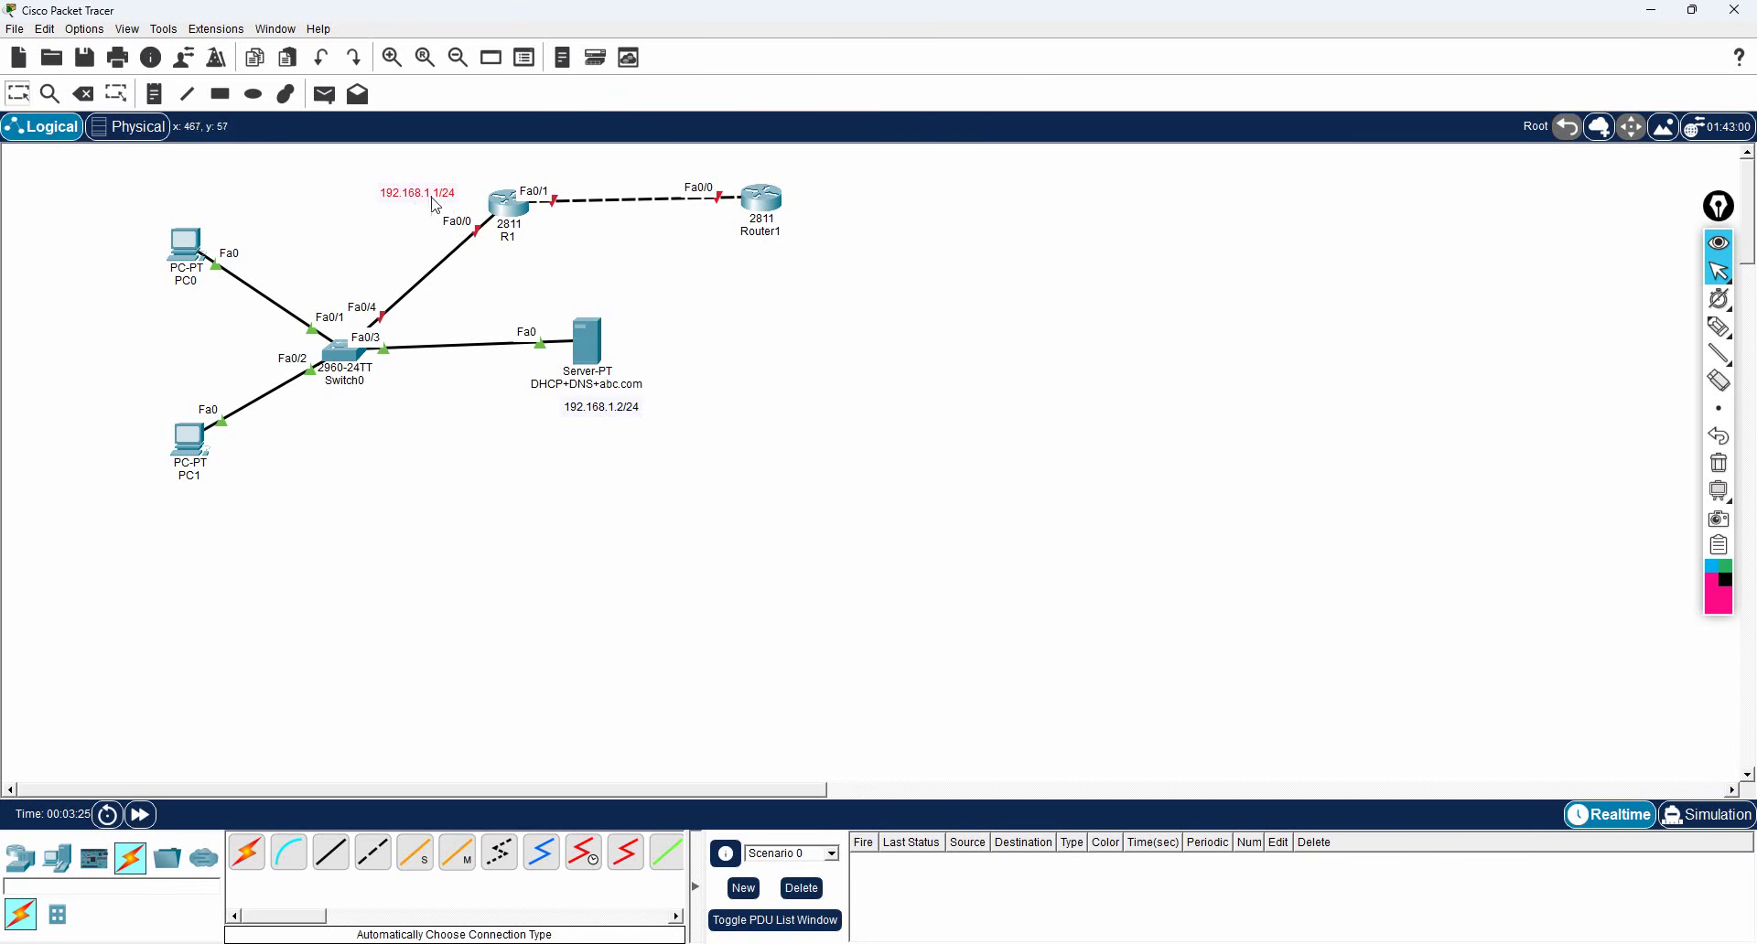
drag(419, 193, 418, 199)
Step: Set the server's static IPv4 address to 192.168.1.2, mask 255.255.255.0, default gateway 192.168.1.1 and DNS server 192.168.1.2
click(594, 340)
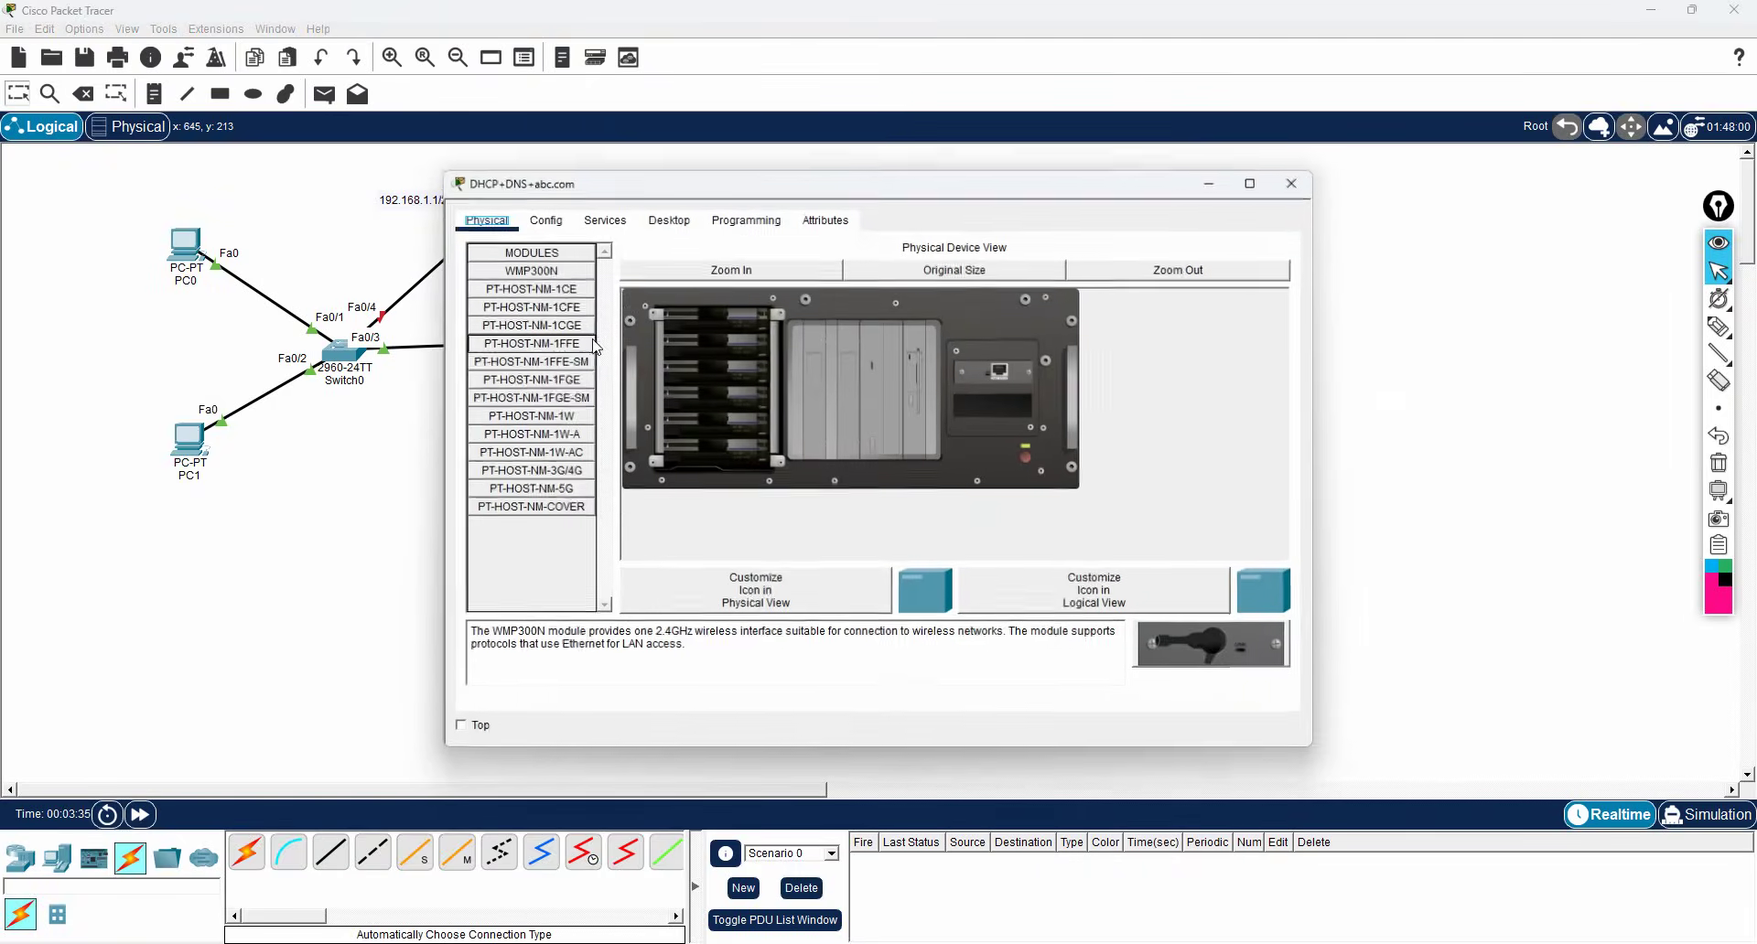
click(667, 219)
drag(671, 199, 1067, 193)
click(963, 284)
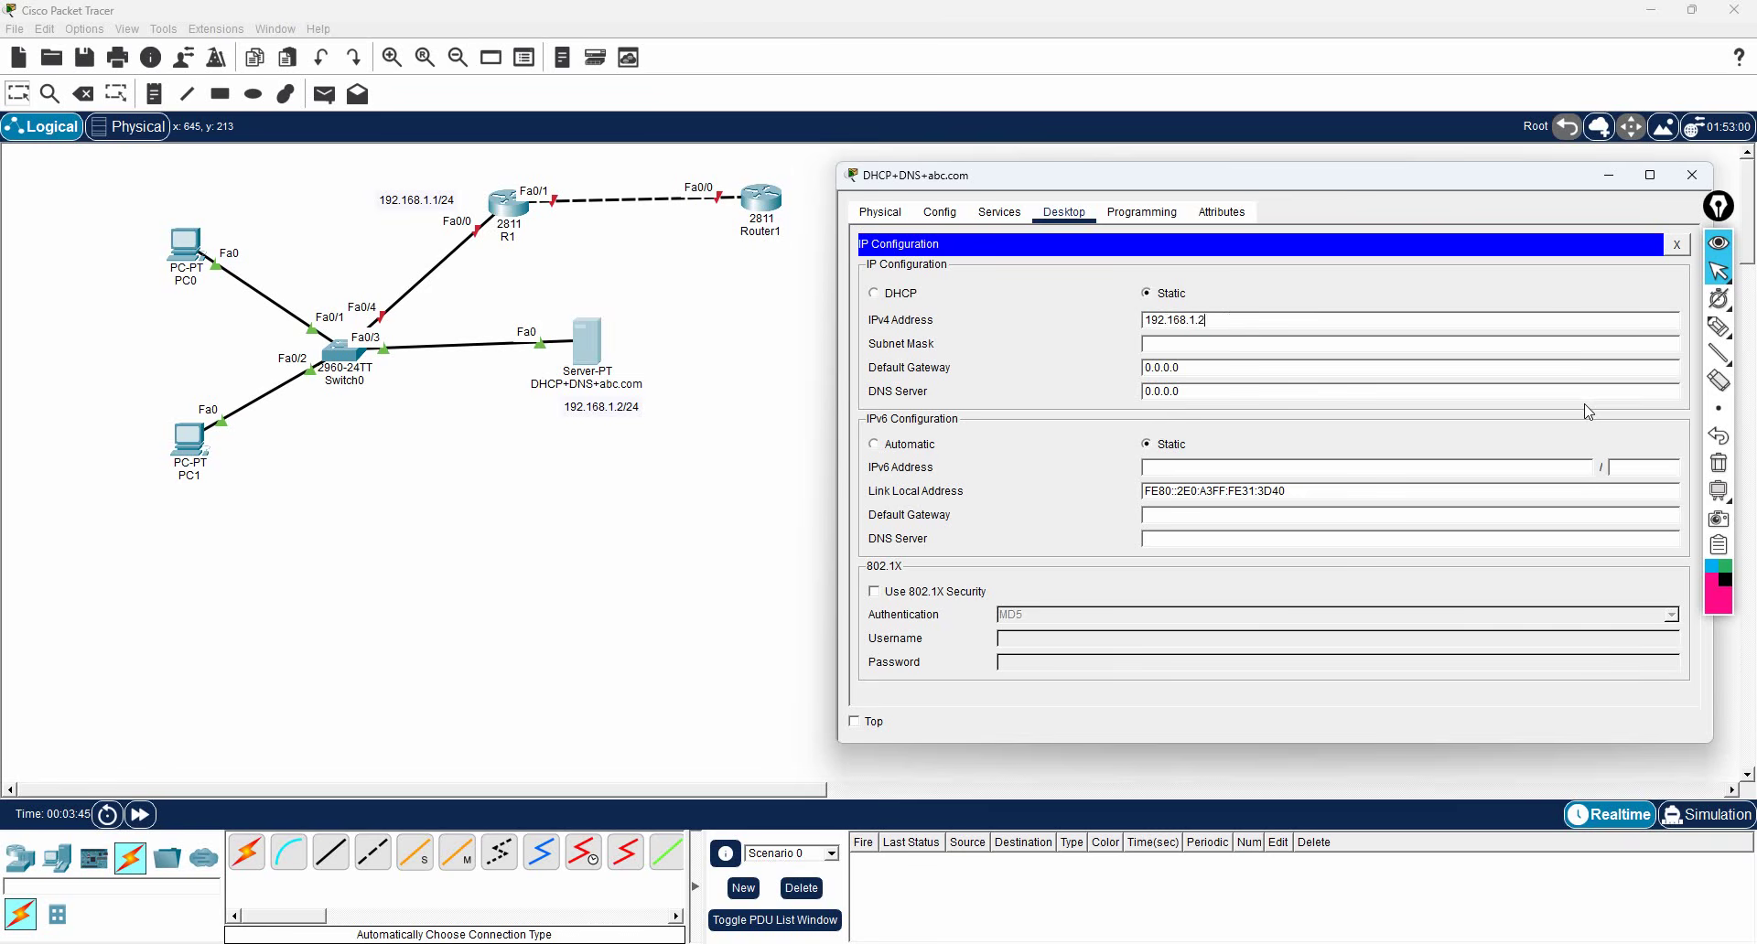
key(Tab)
key(Tab)
text(1)
text(19)
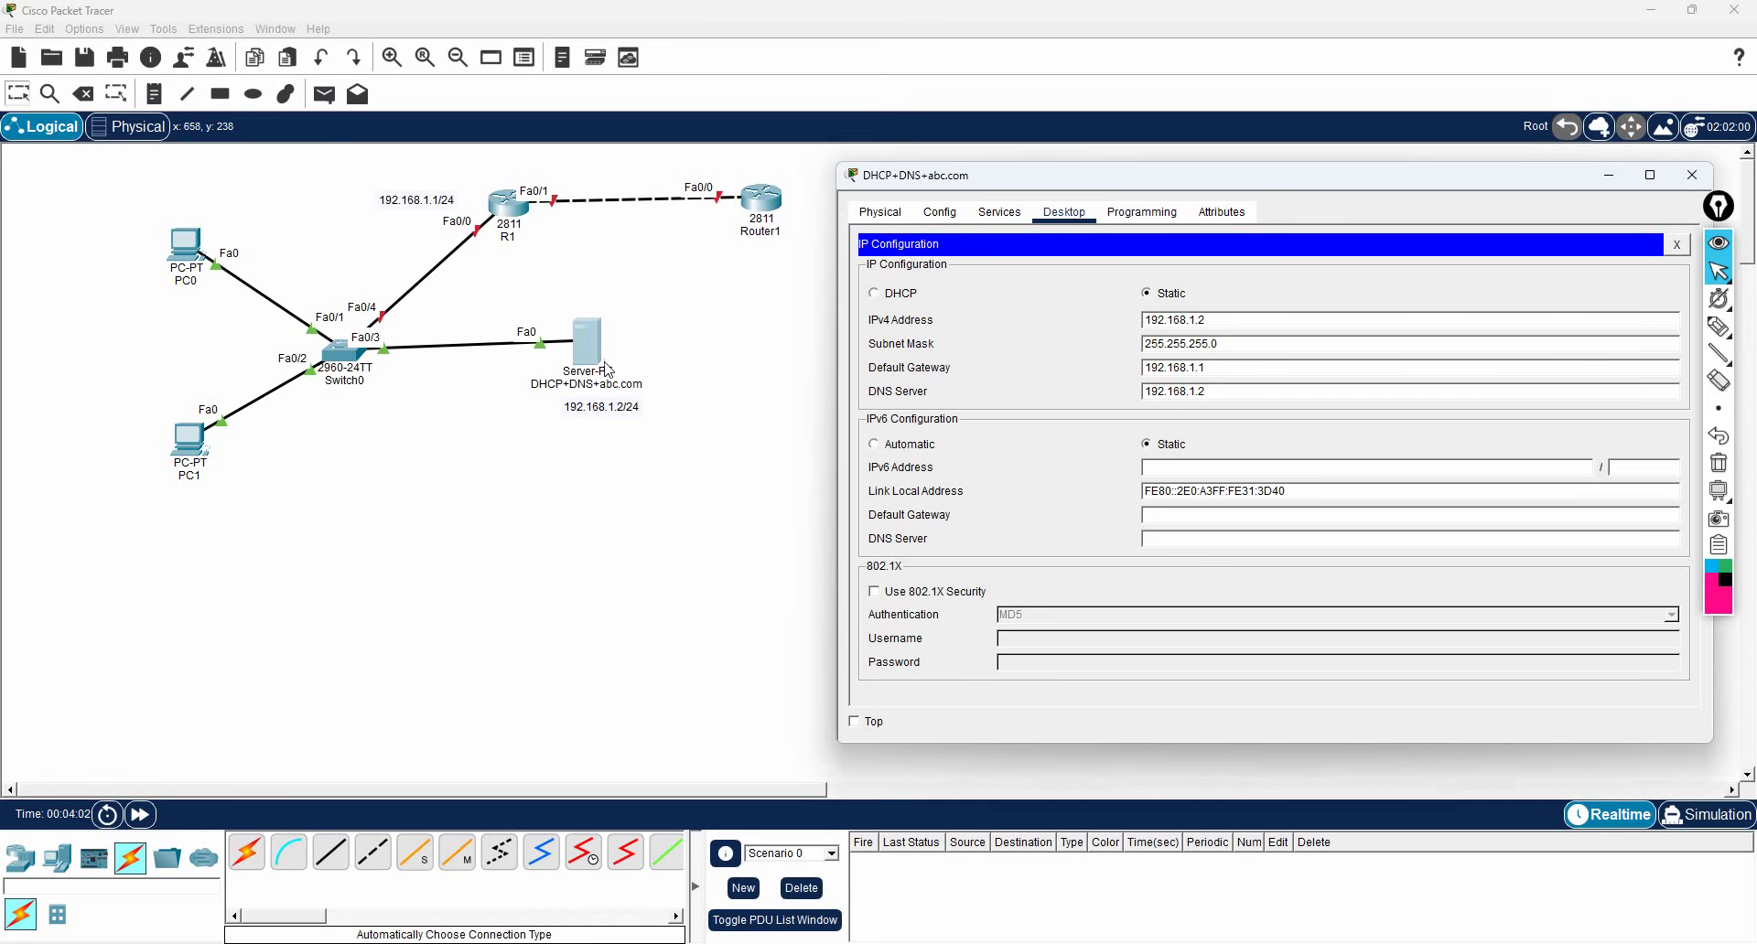
Step: Turn on the server's DHCP service and set the serverPool default gateway to 192.168.1.1 and DNS server to 192.168.1.2
click(1001, 216)
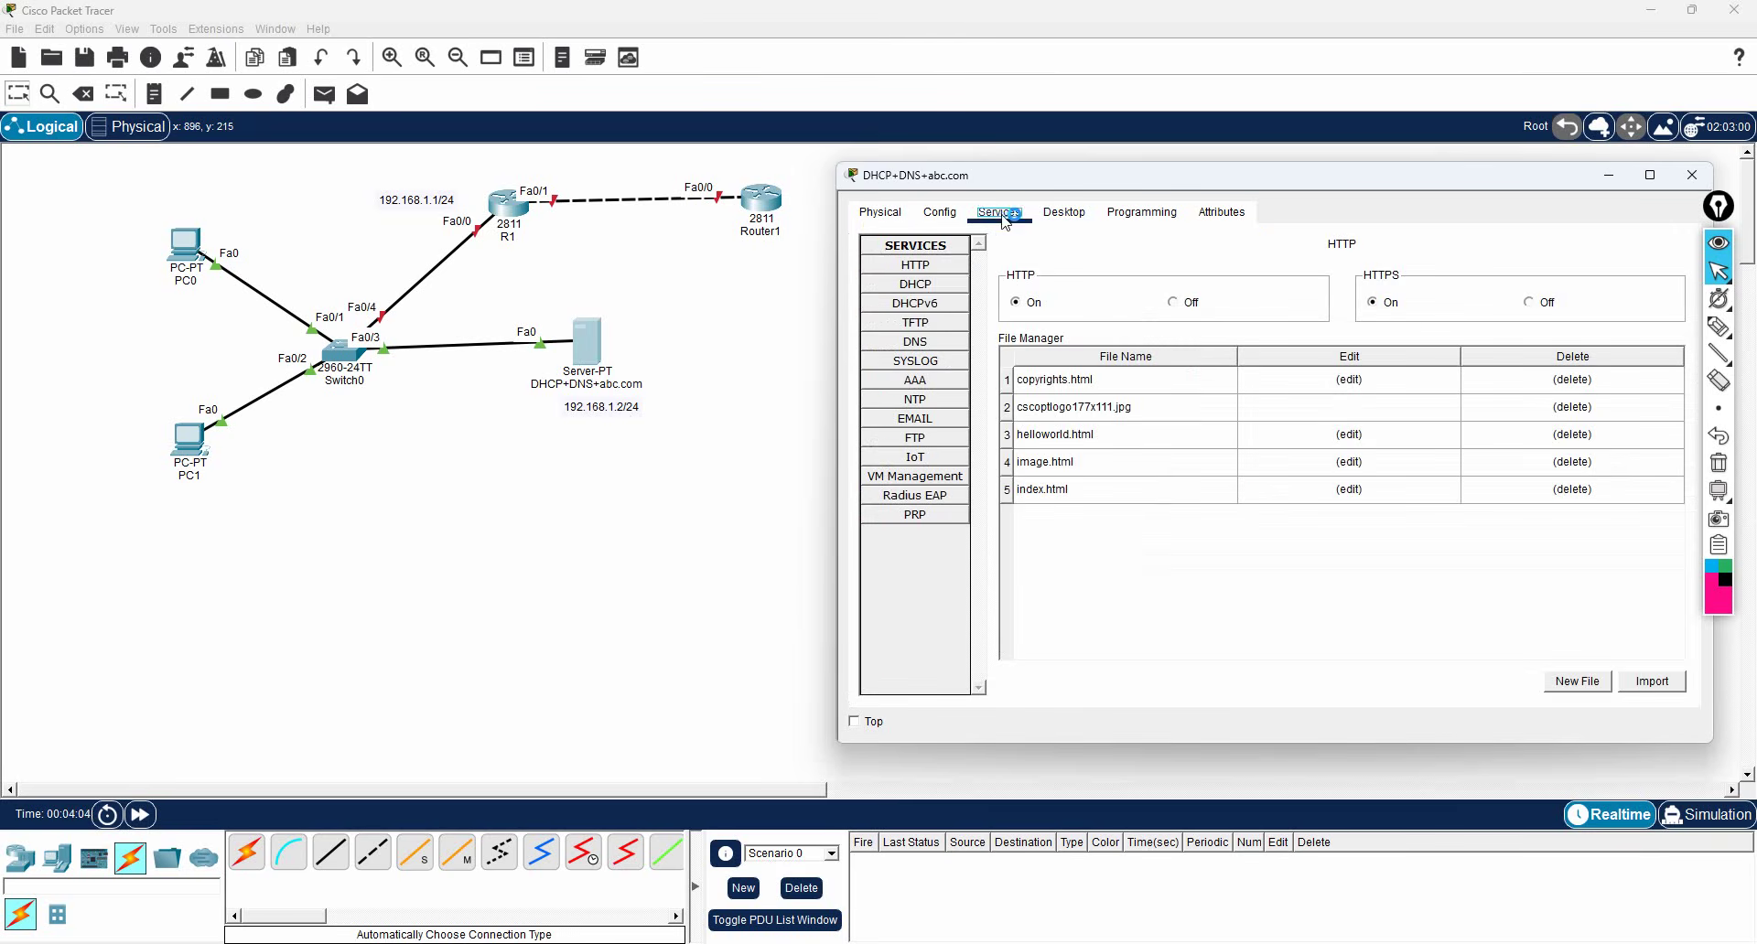
click(927, 285)
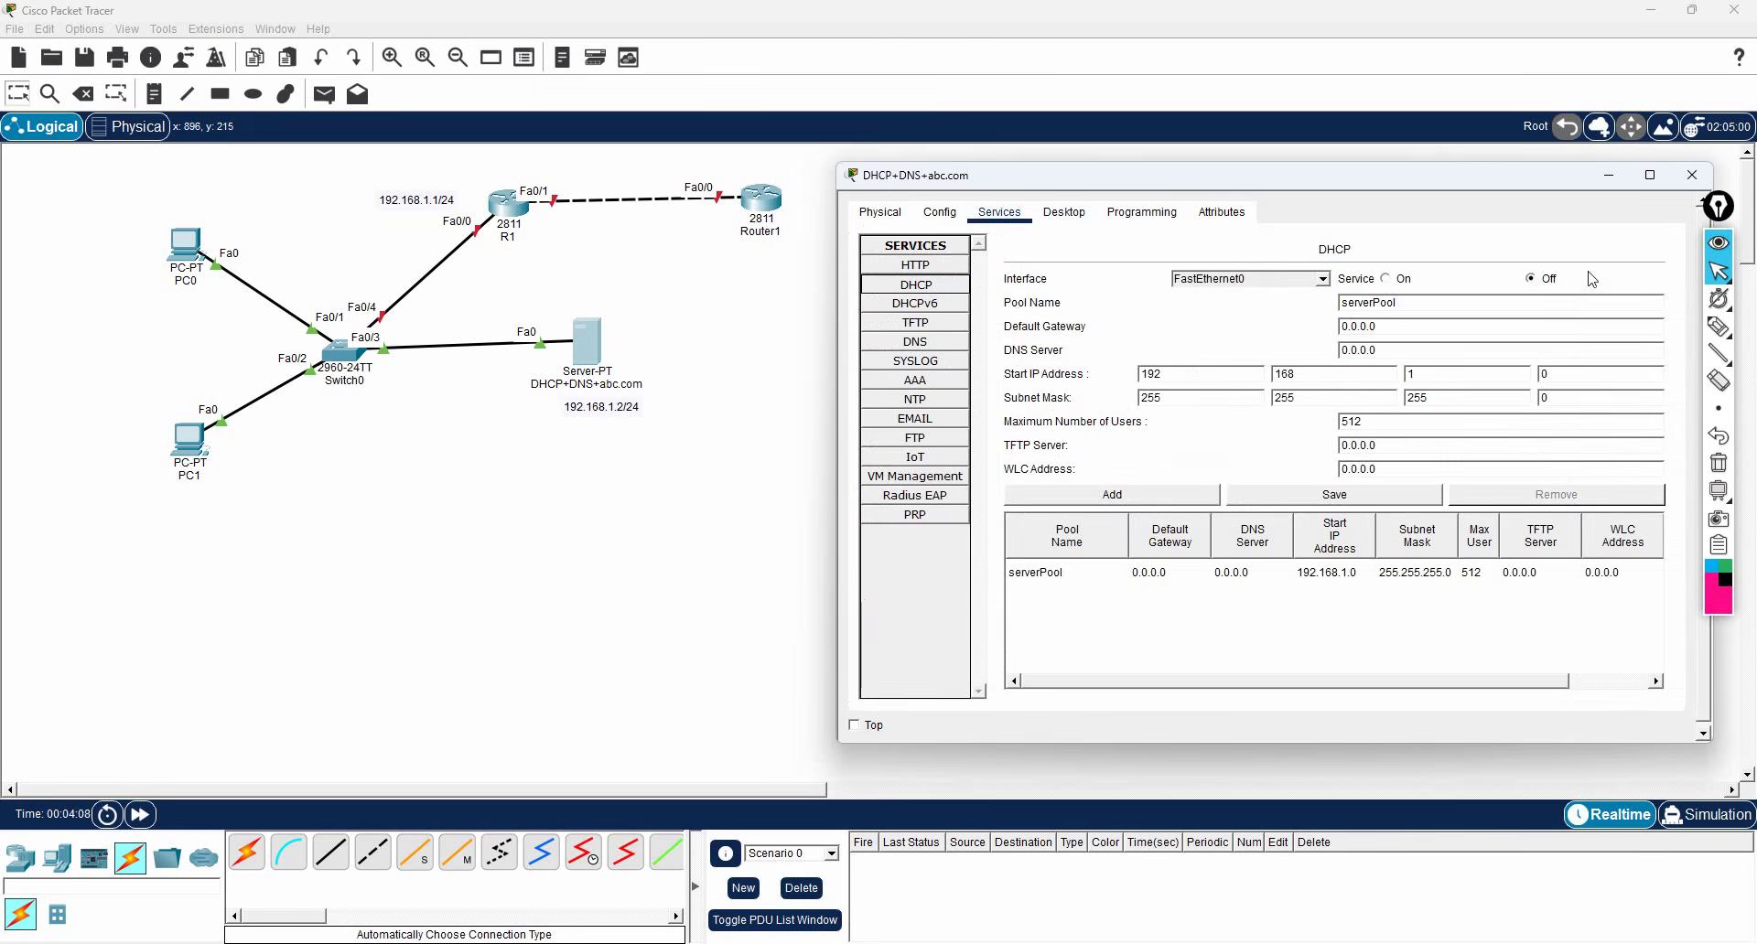
click(1387, 280)
double_click(1387, 330)
text(192.168.1.1)
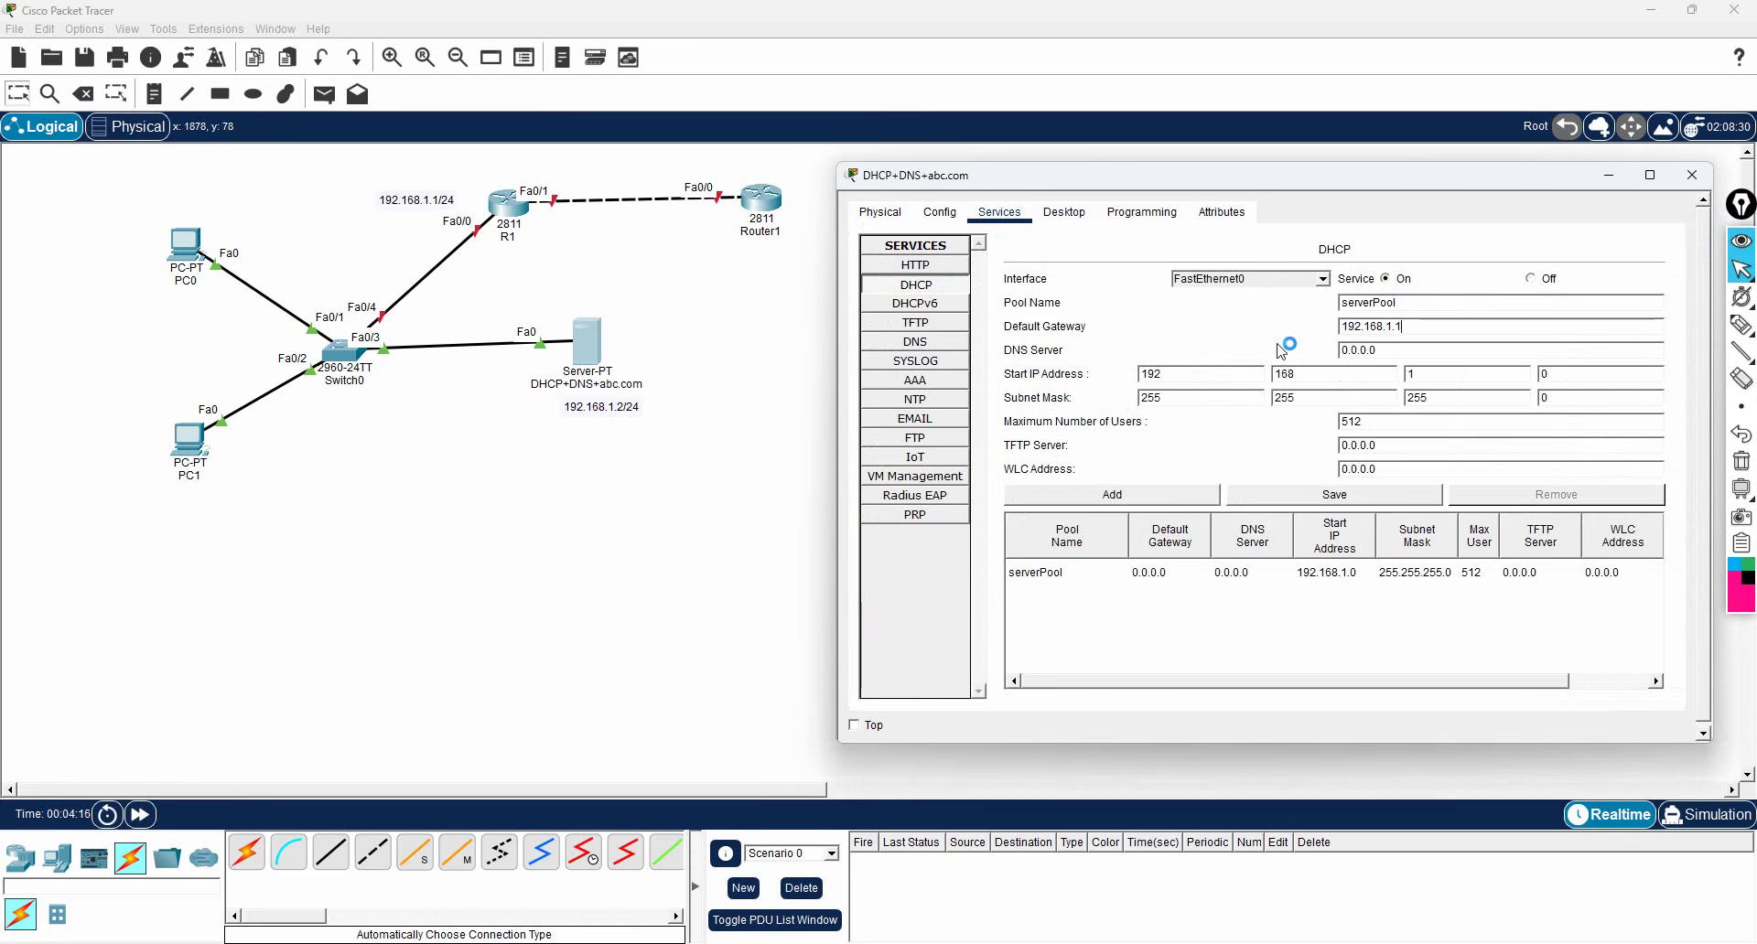
key(Tab)
text(192.168.1.2)
key(Tab)
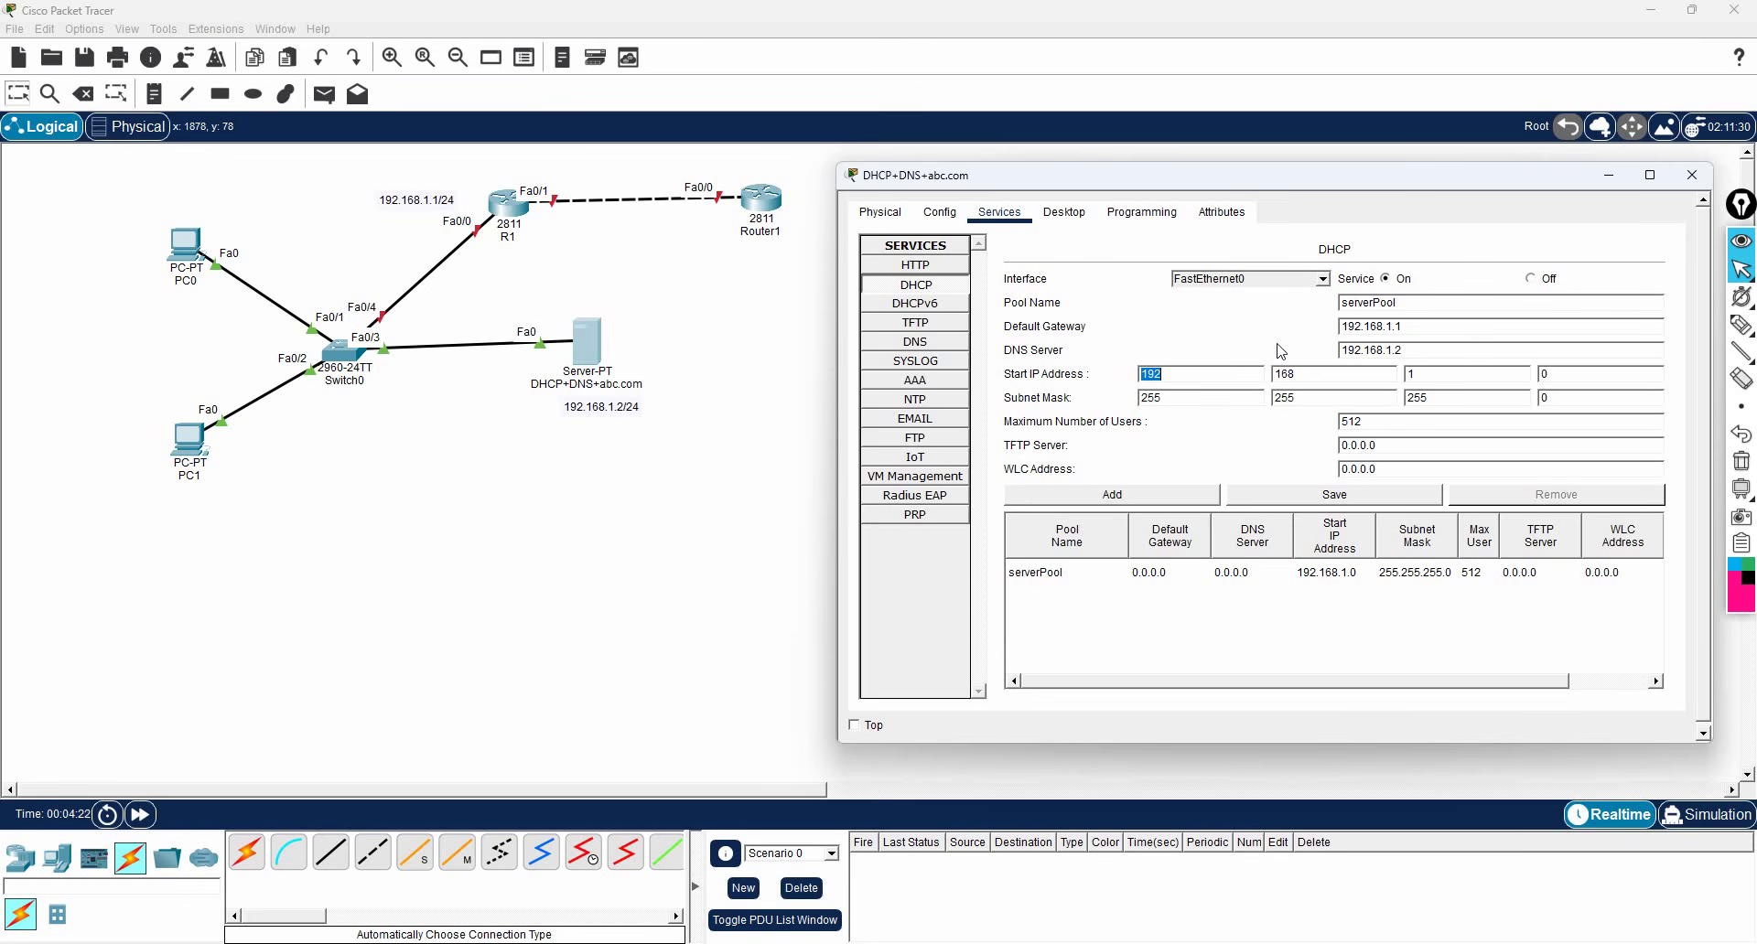
Step: Set the DHCP pool's start IP address to 192.168.1.10 and maximum number of users to 50, and save the pool
double_click(1552, 370)
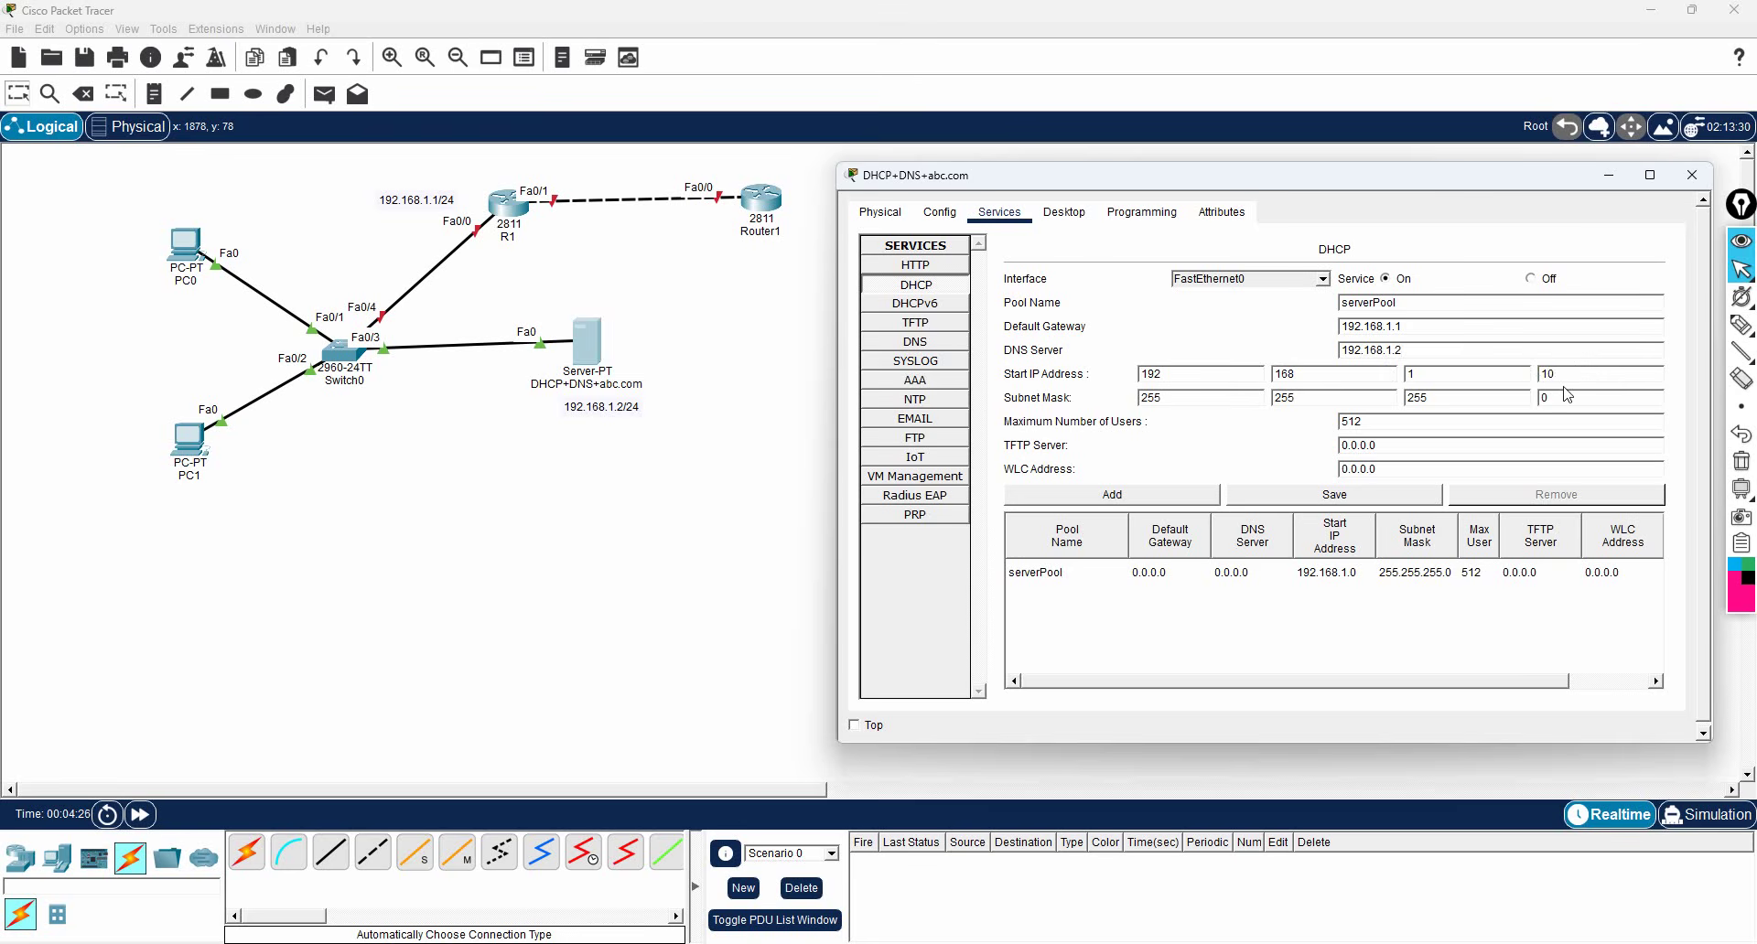
double_click(1356, 424)
text(50)
click(1298, 456)
click(1344, 498)
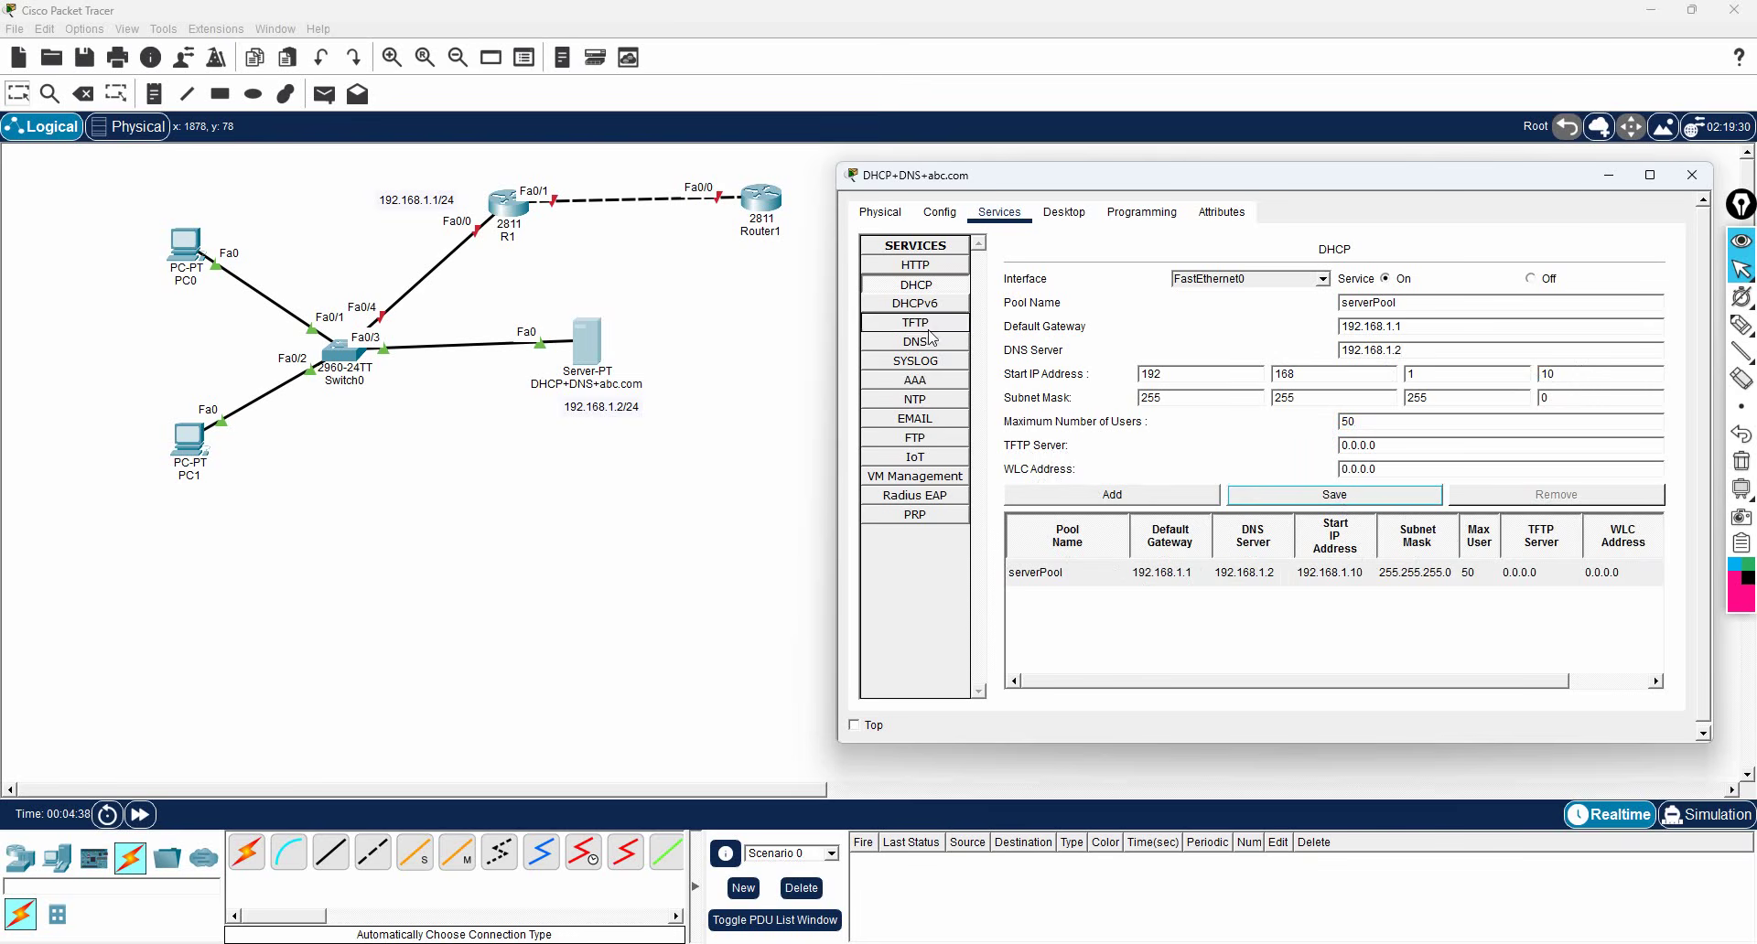
Step: Switch PC0's IP configuration to DHCP and close its window
click(188, 245)
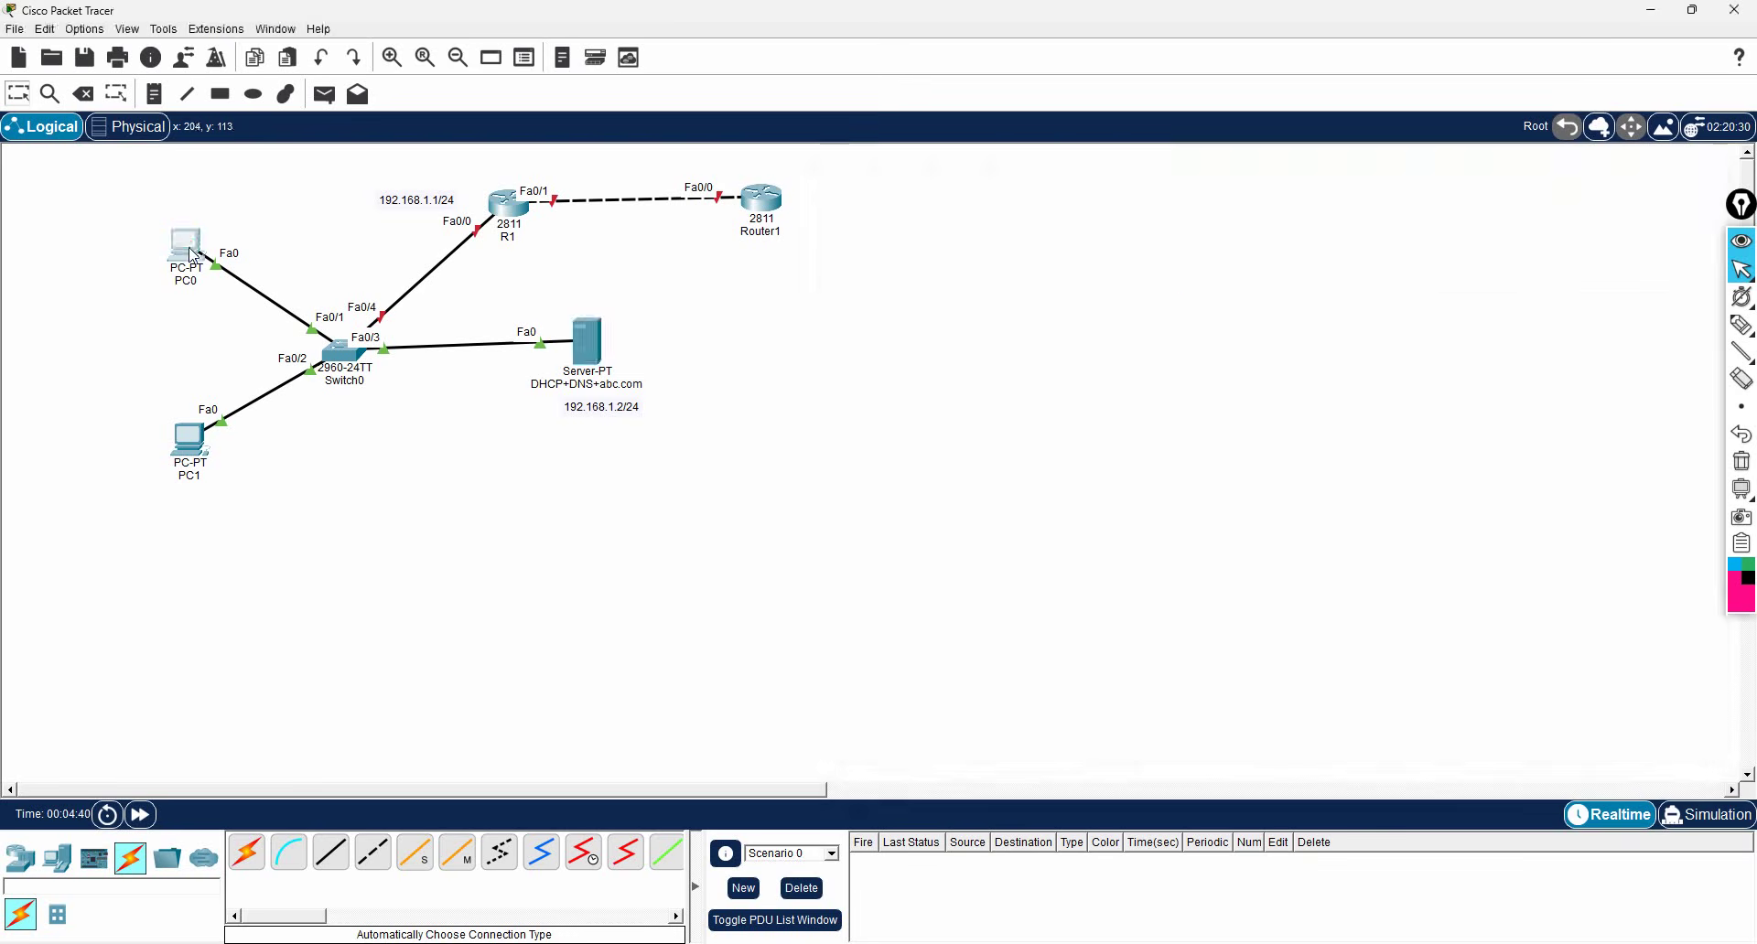
click(604, 218)
click(543, 288)
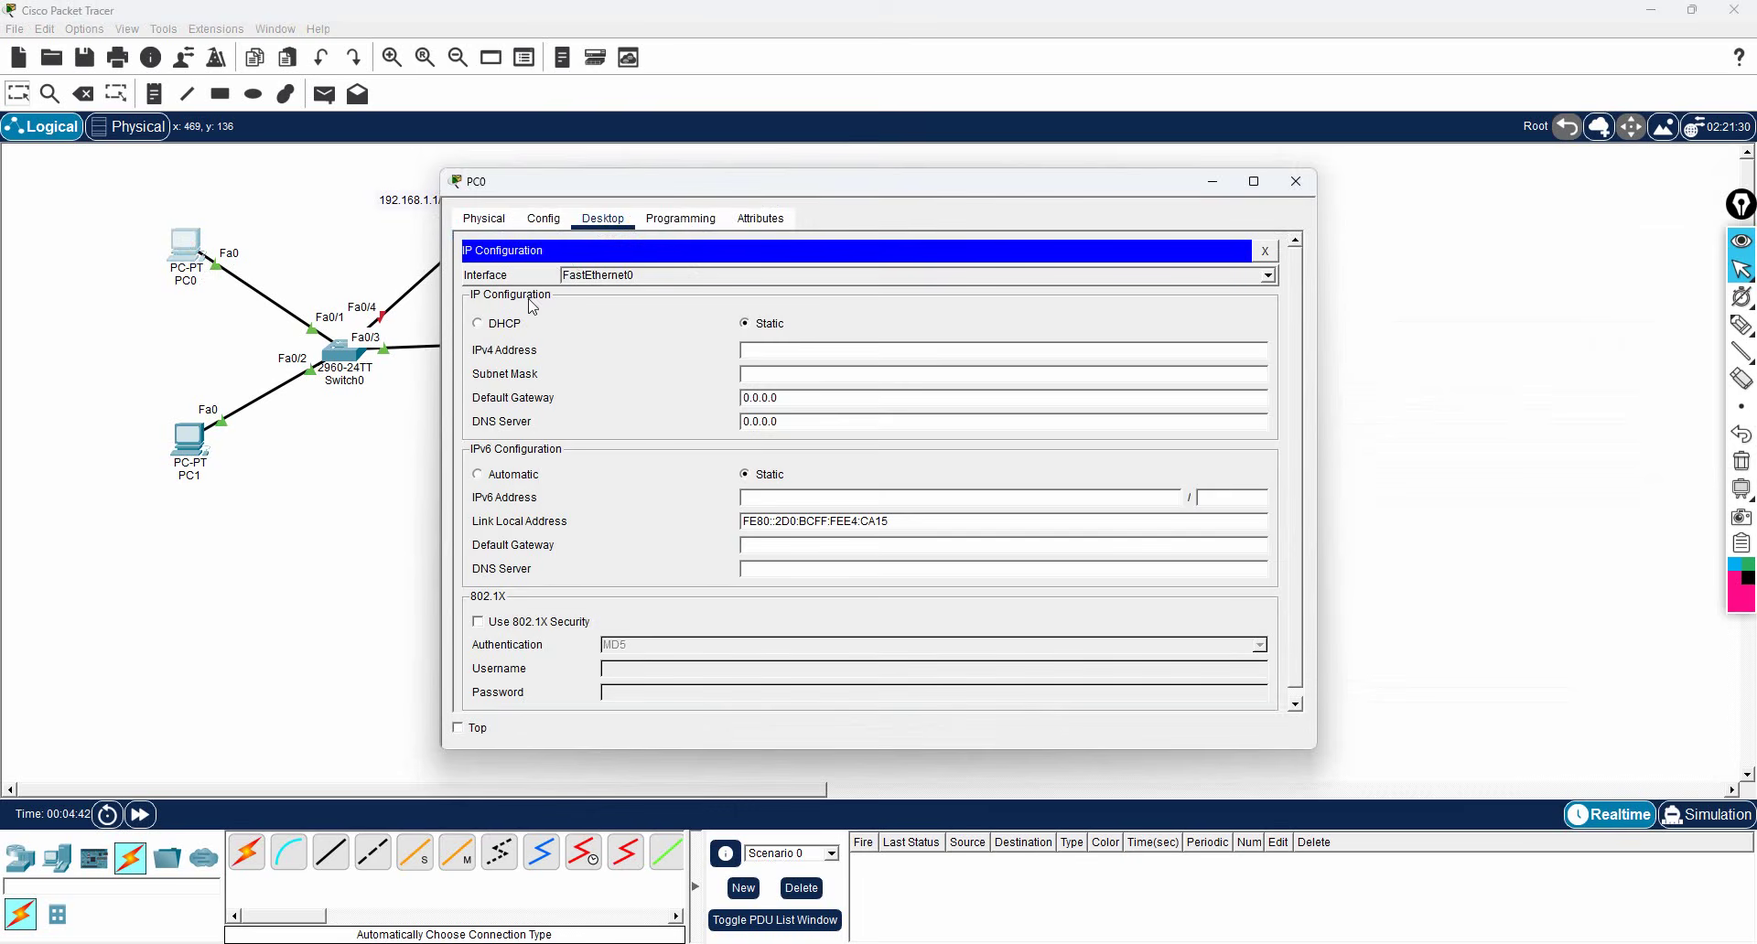
click(484, 326)
drag(774, 187, 1055, 183)
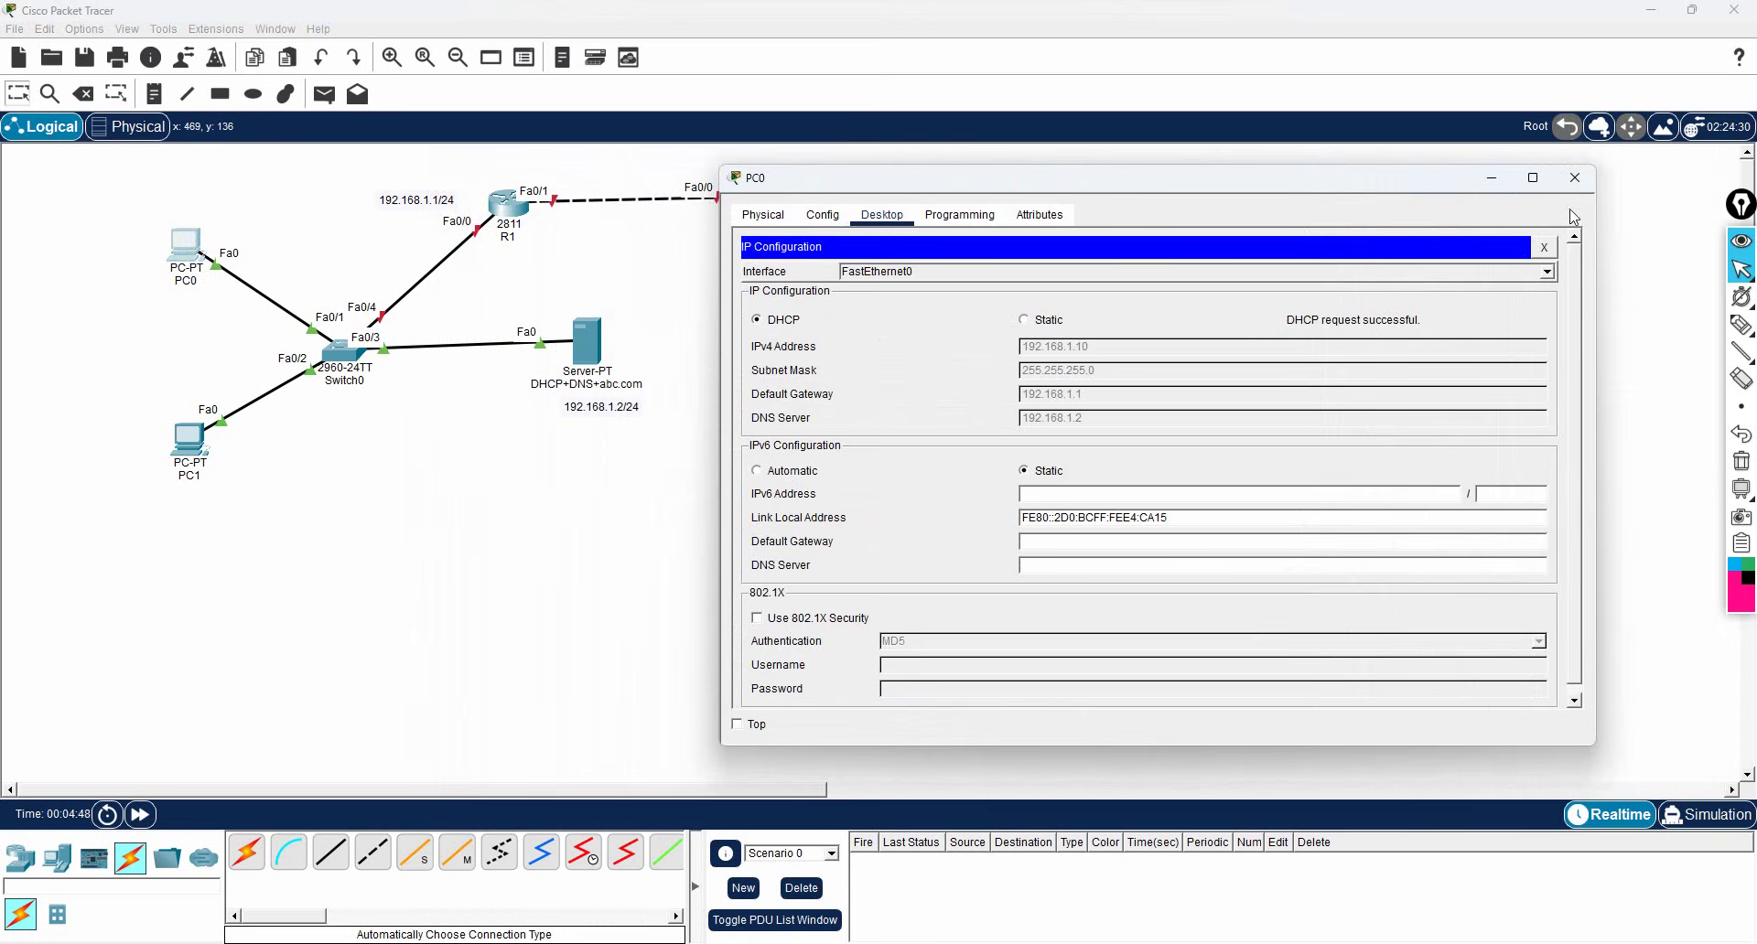
click(1574, 178)
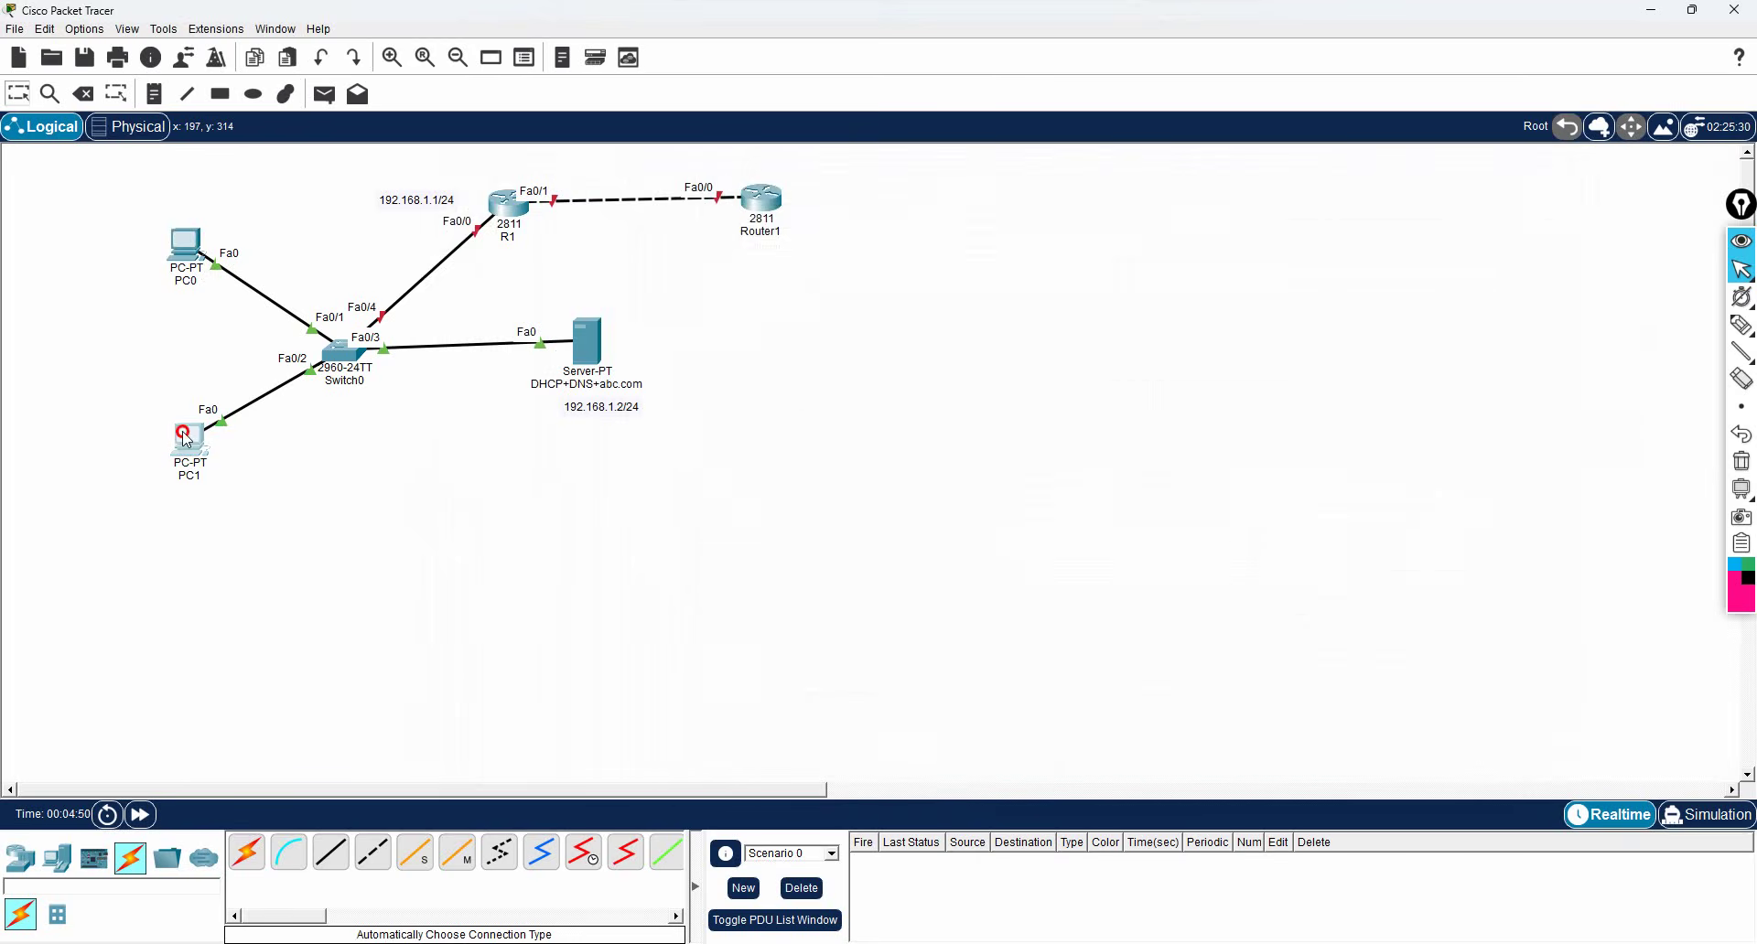
Step: Switch PC1's IP configuration to DHCP and close its window
click(189, 443)
click(603, 219)
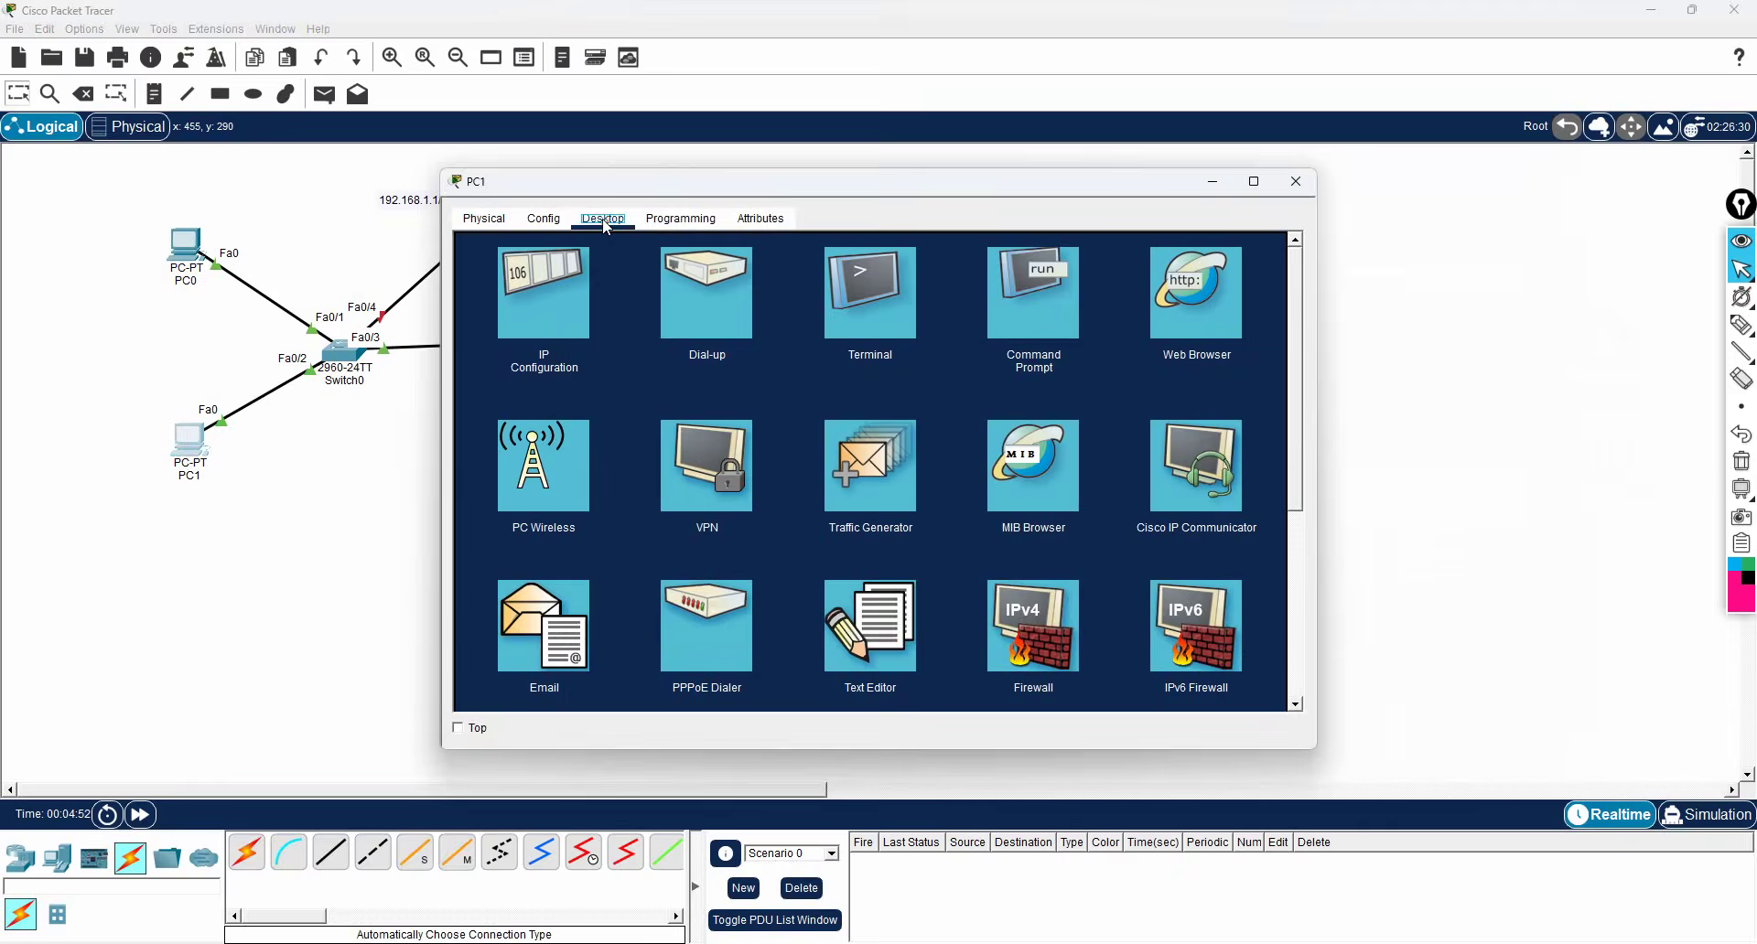
click(520, 281)
click(478, 324)
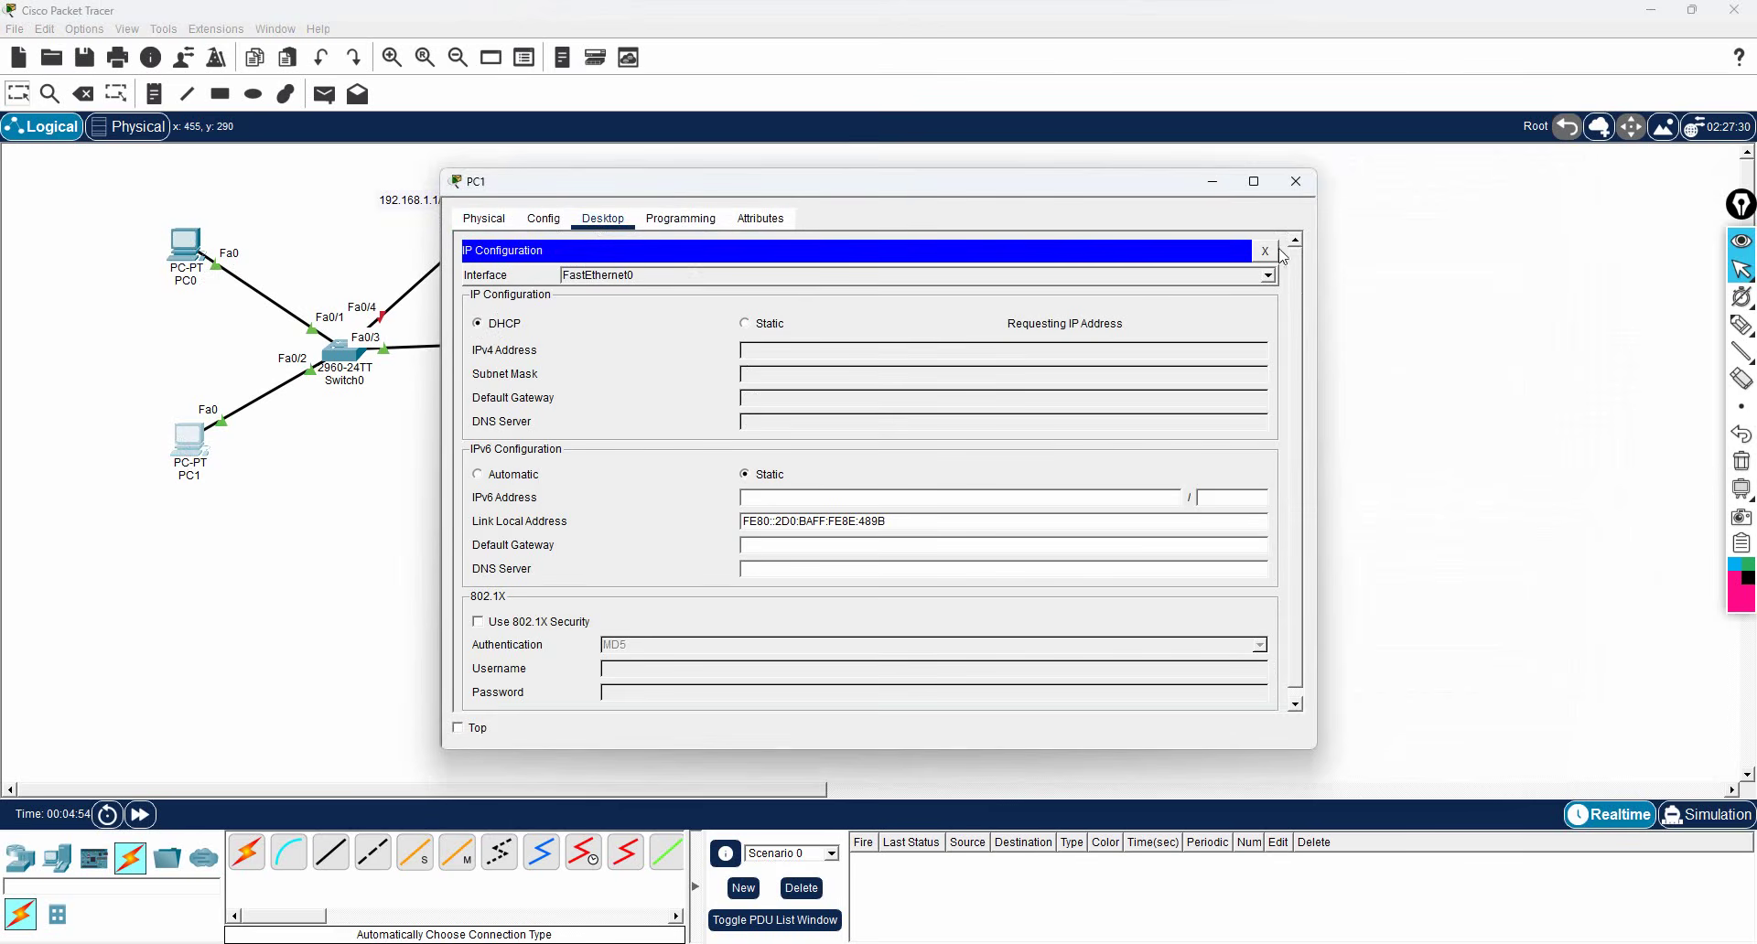
click(1295, 183)
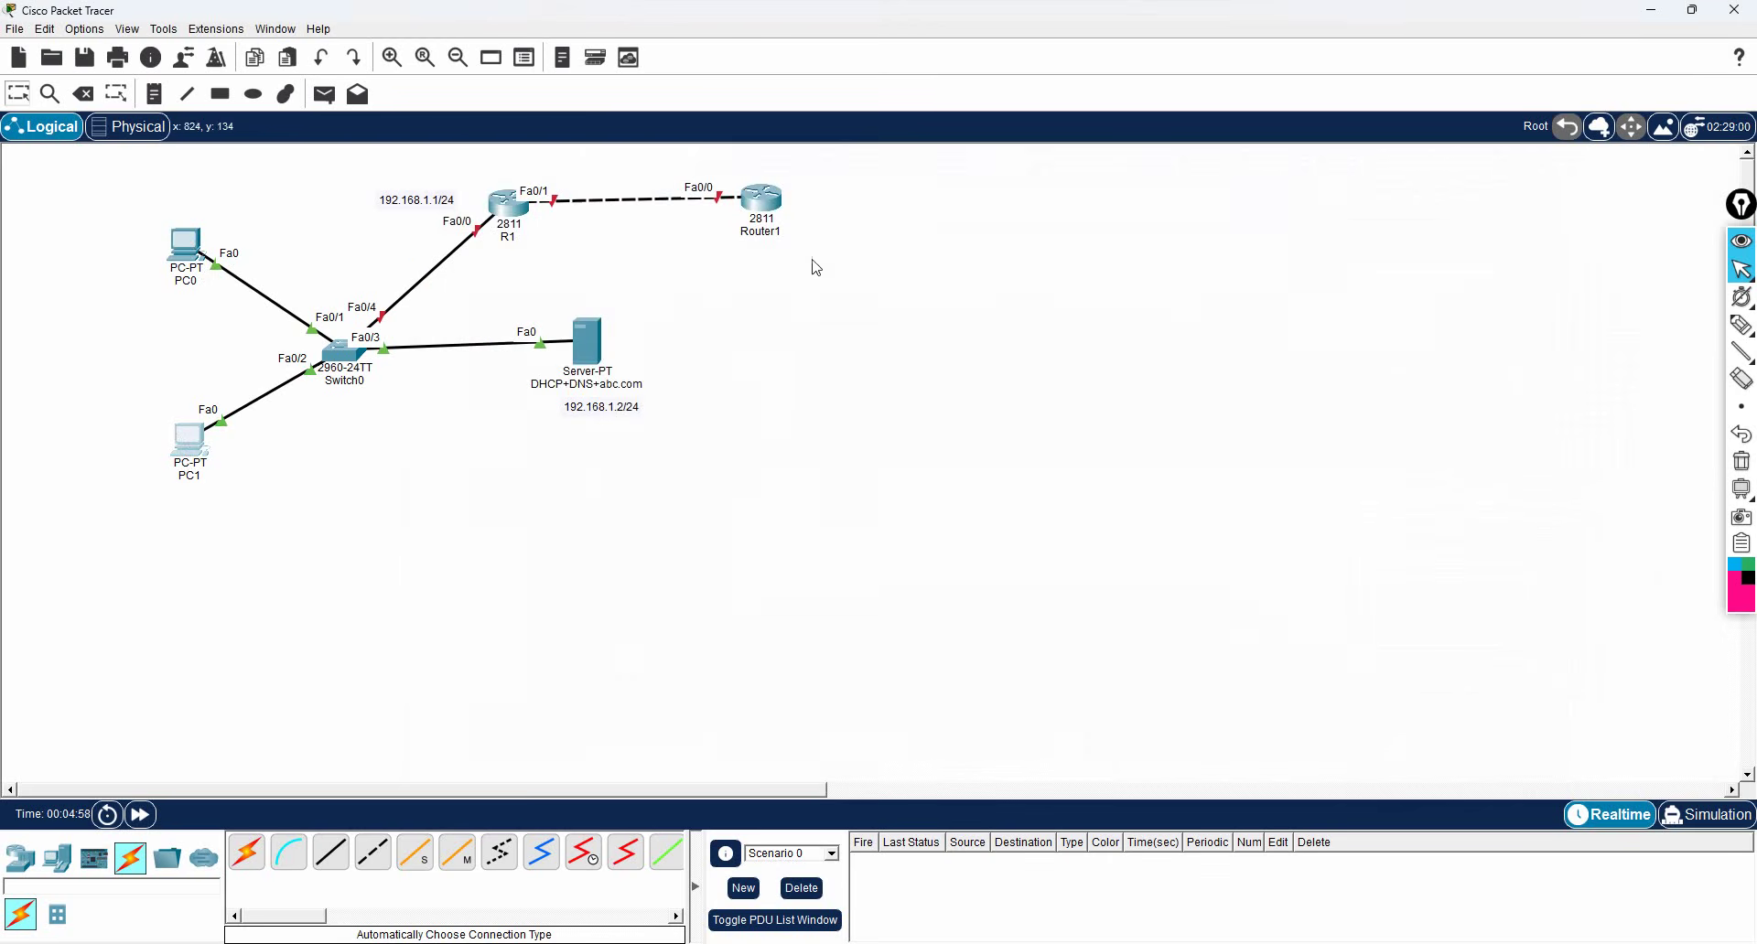
Step: Check the IP configuration that PC0 has received from the DHCP server
click(209, 278)
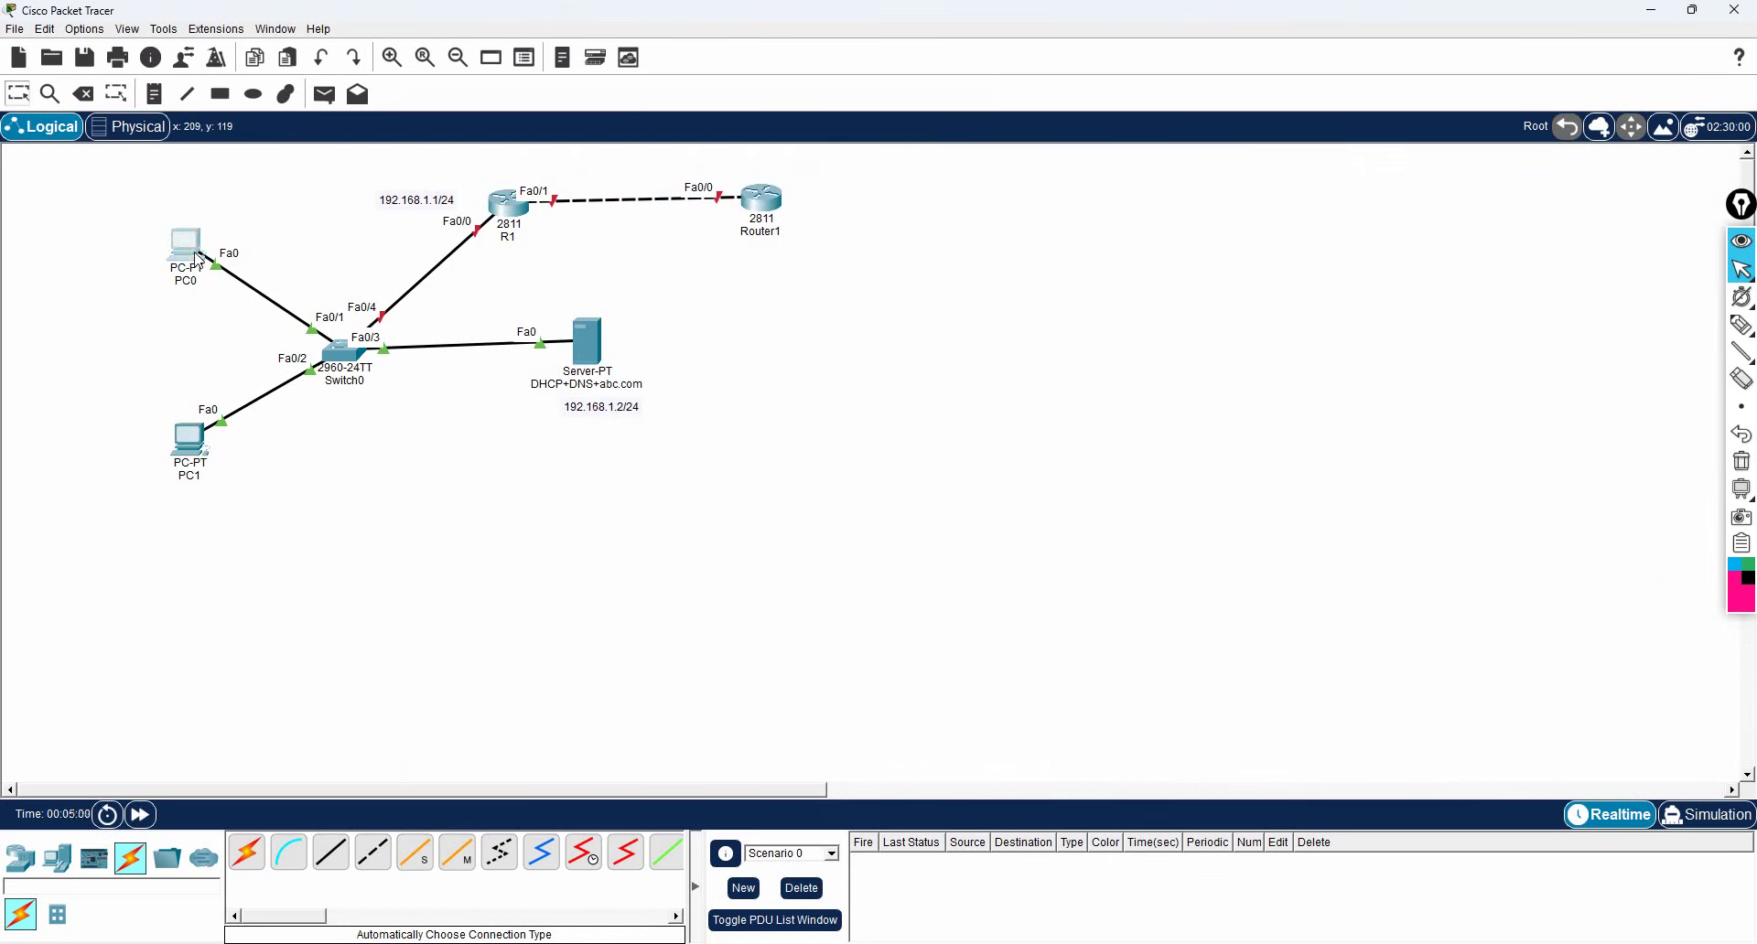
click(705, 284)
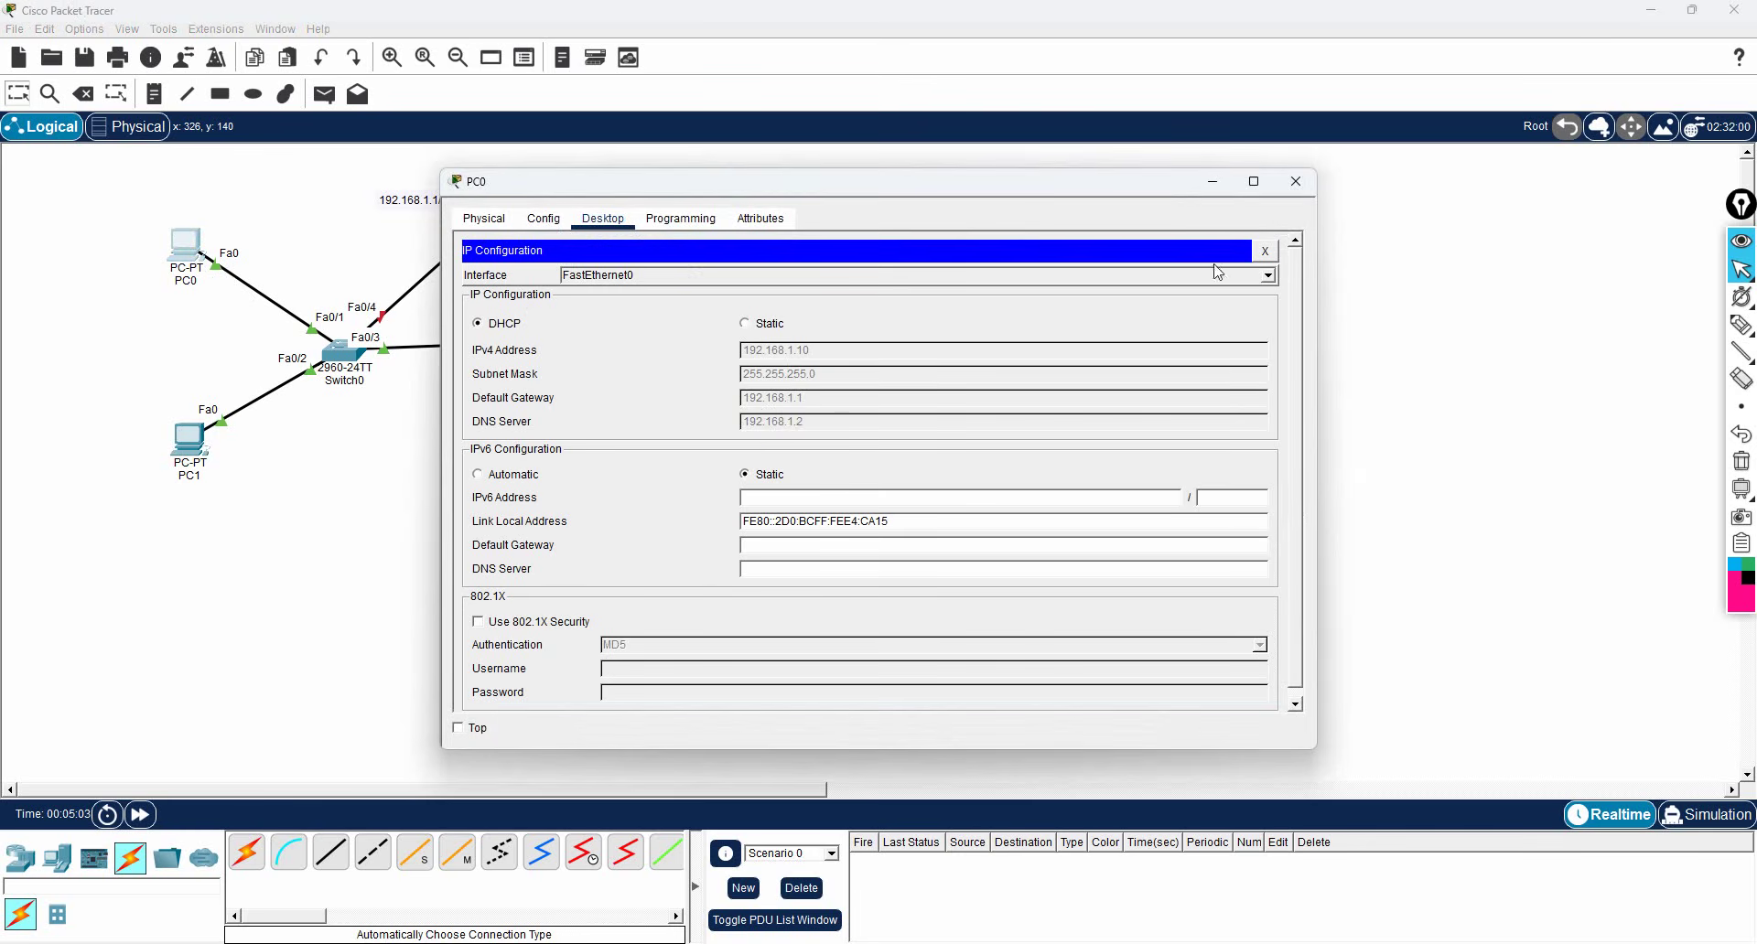
click(1306, 191)
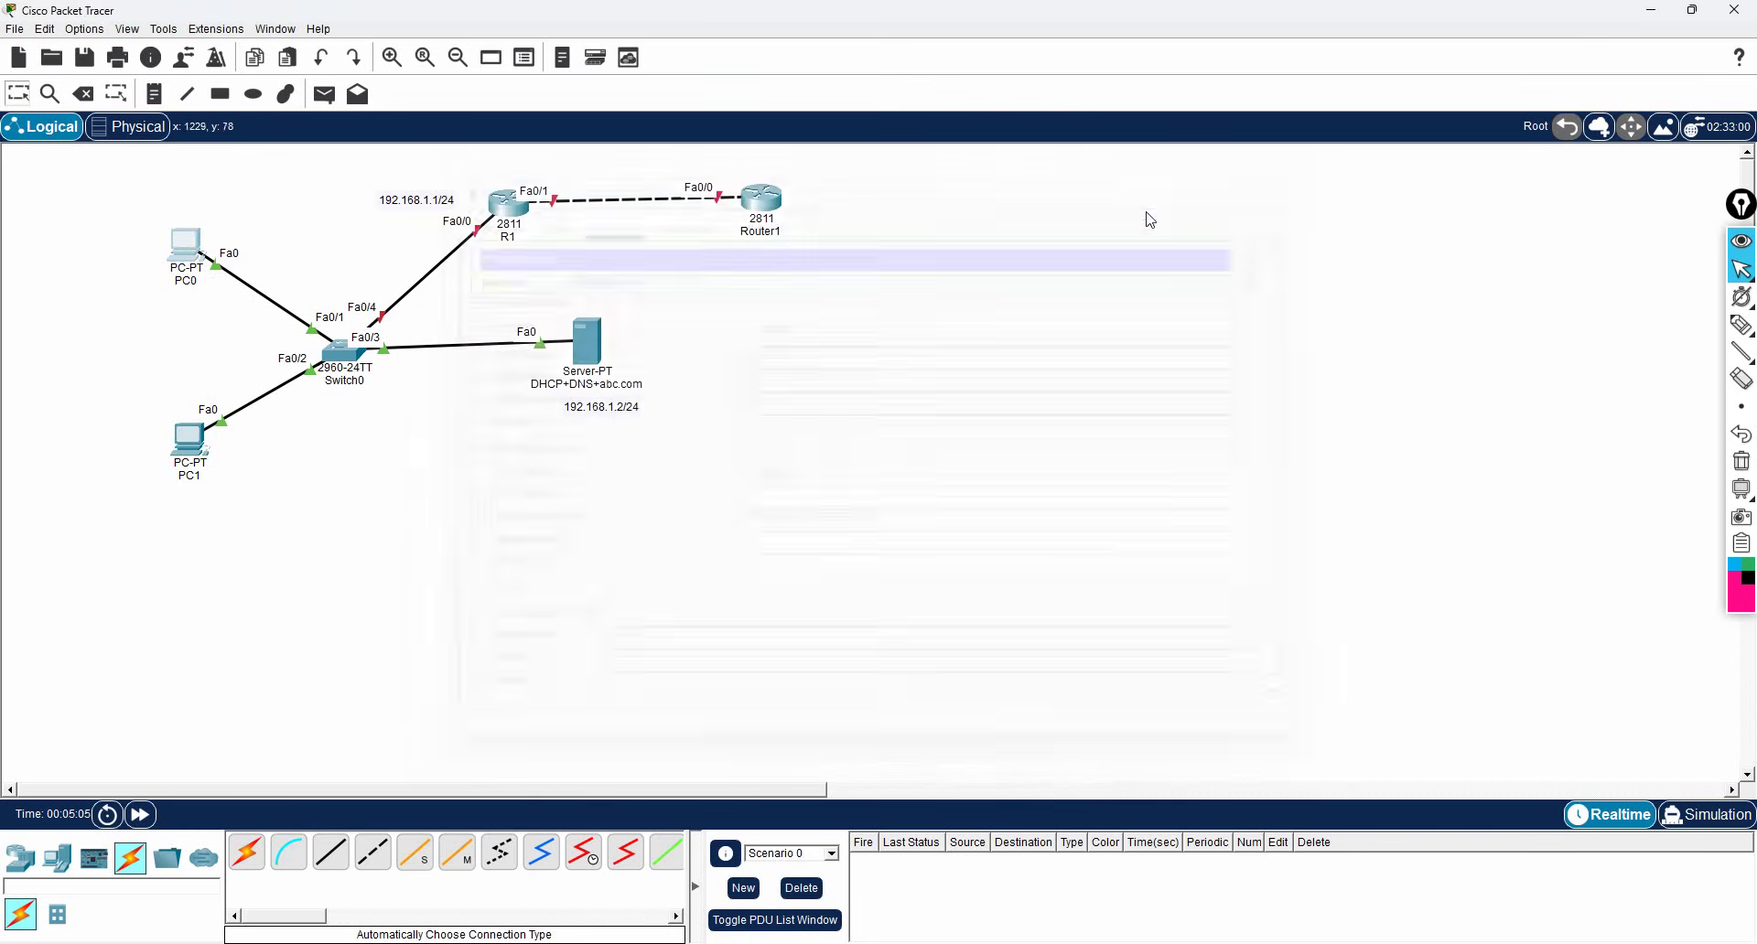
Step: Turn on the server's DNS service and add an A record mapping abc.com to 192.168.1.2
click(594, 341)
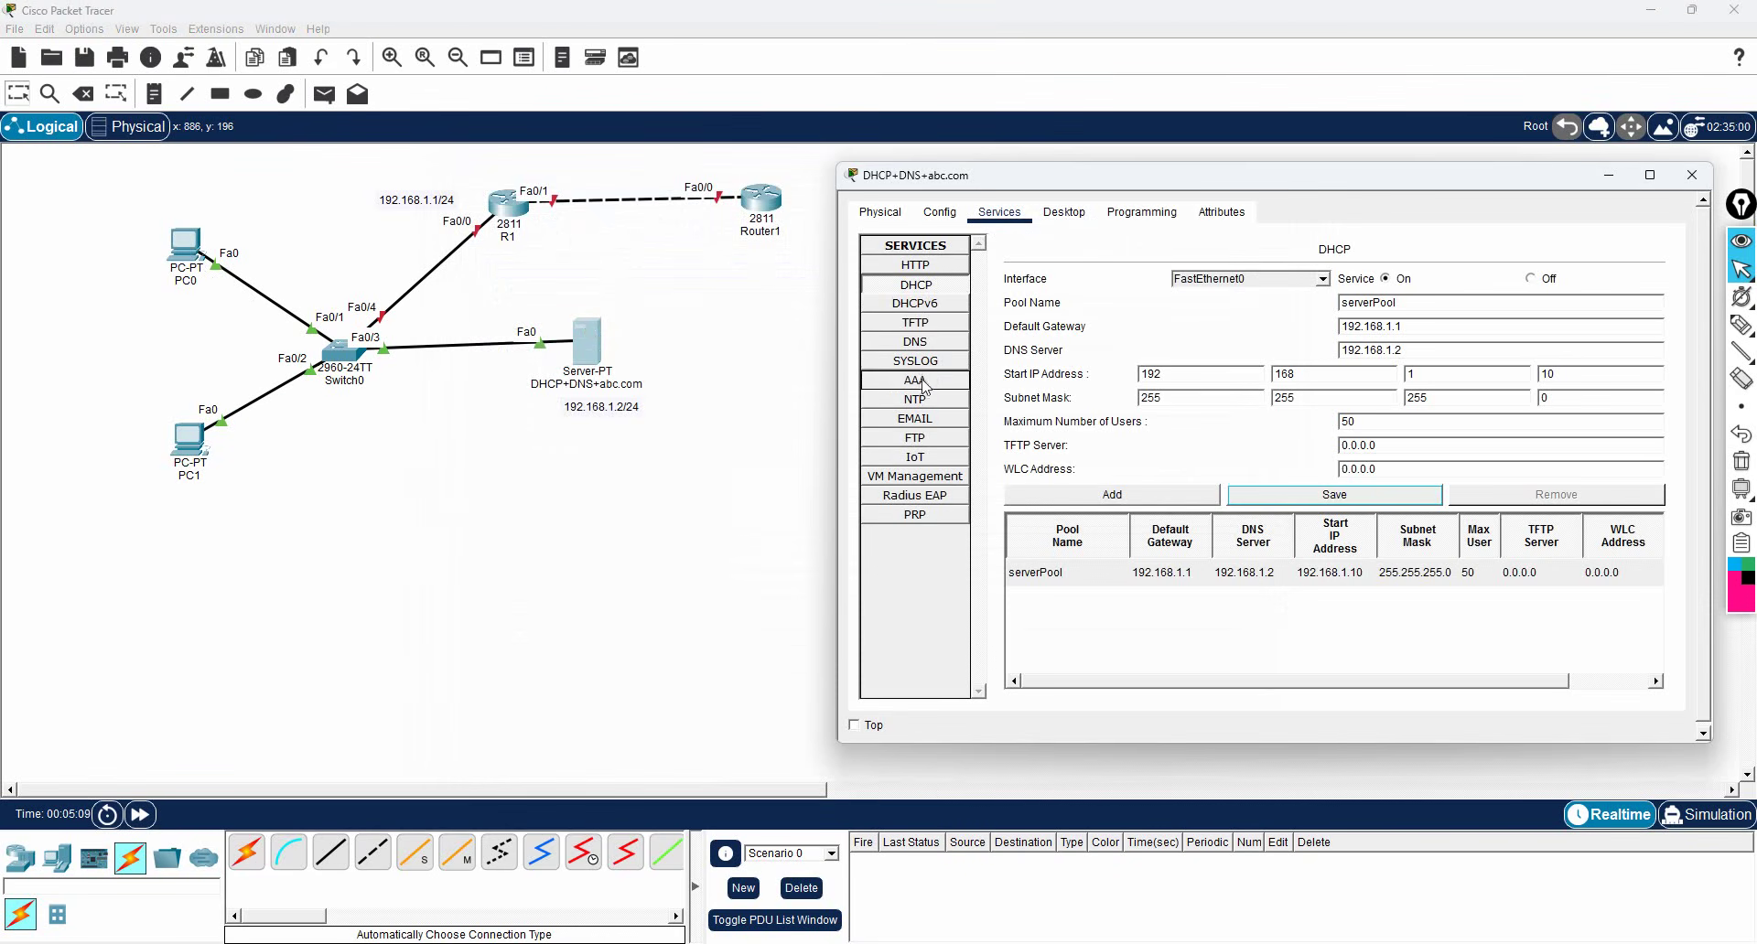
click(918, 343)
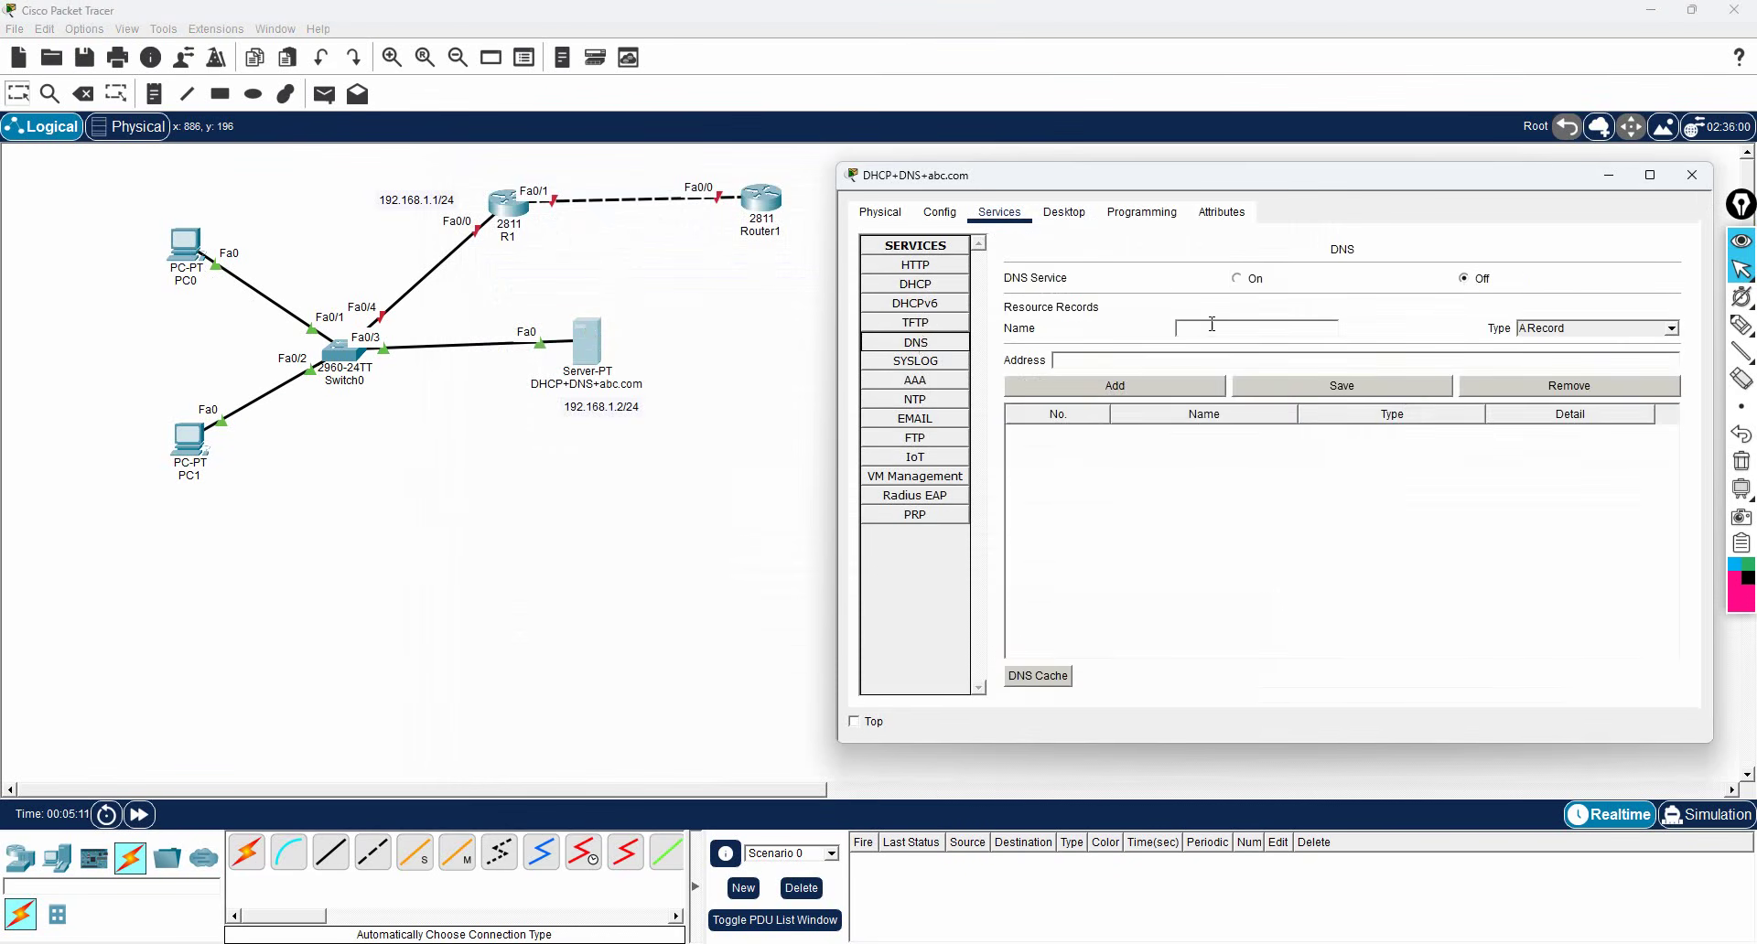
click(1239, 279)
click(1223, 331)
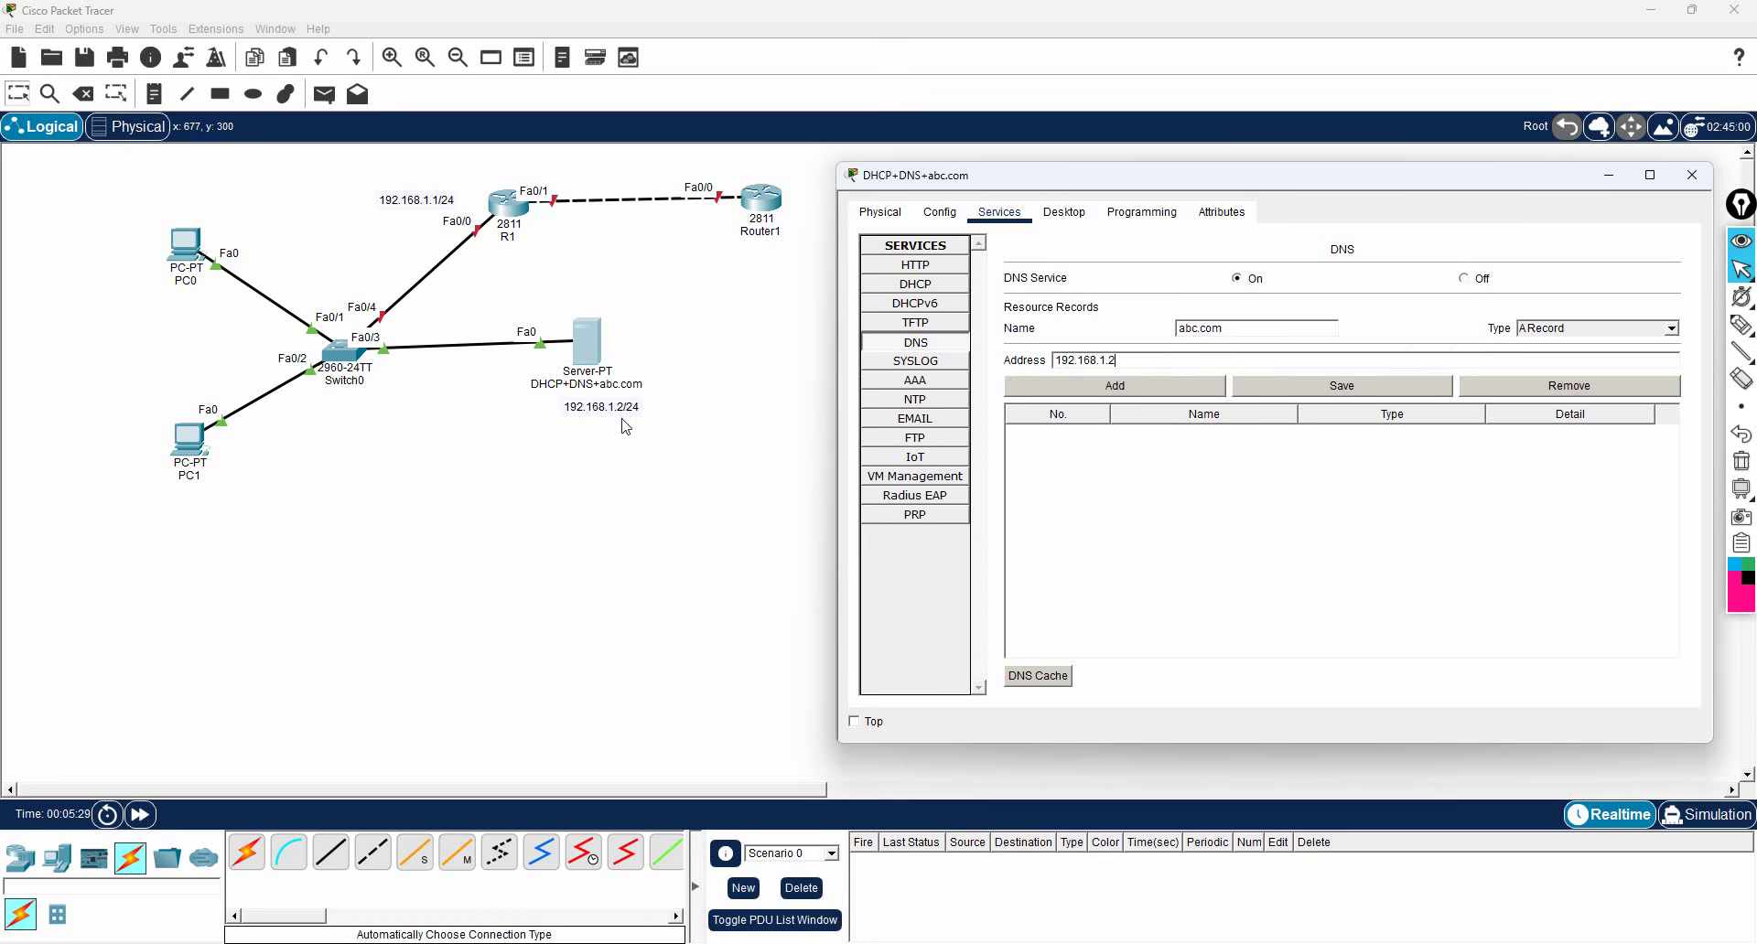
click(1103, 387)
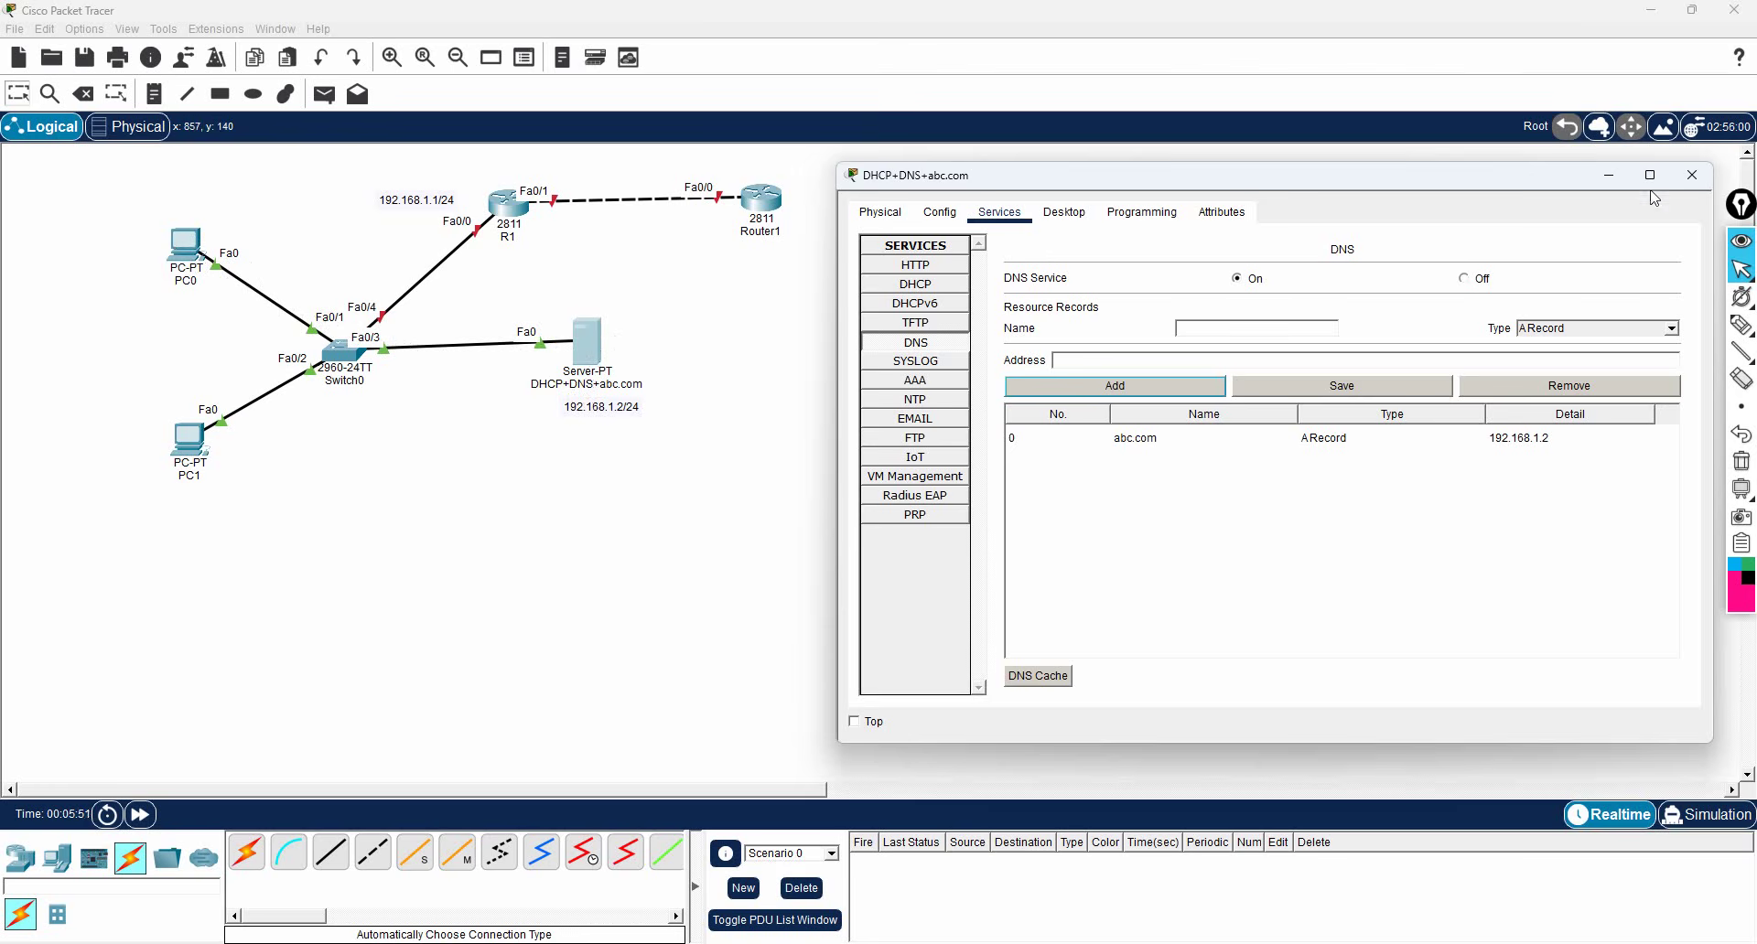
click(1692, 175)
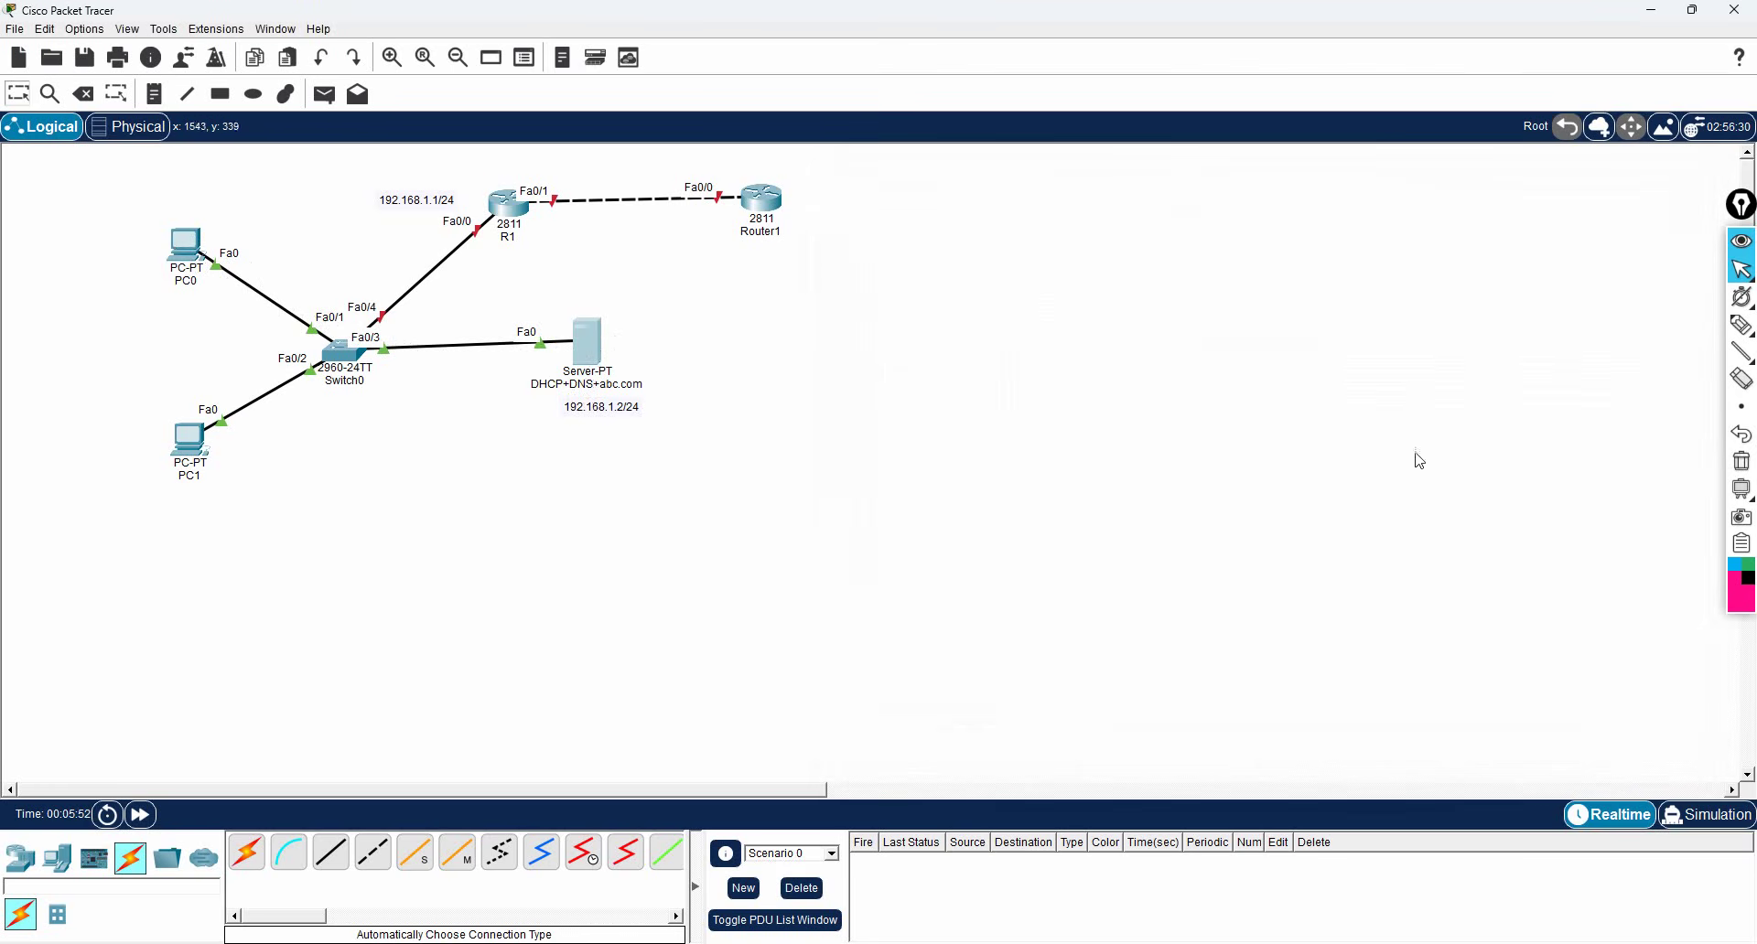
click(1701, 824)
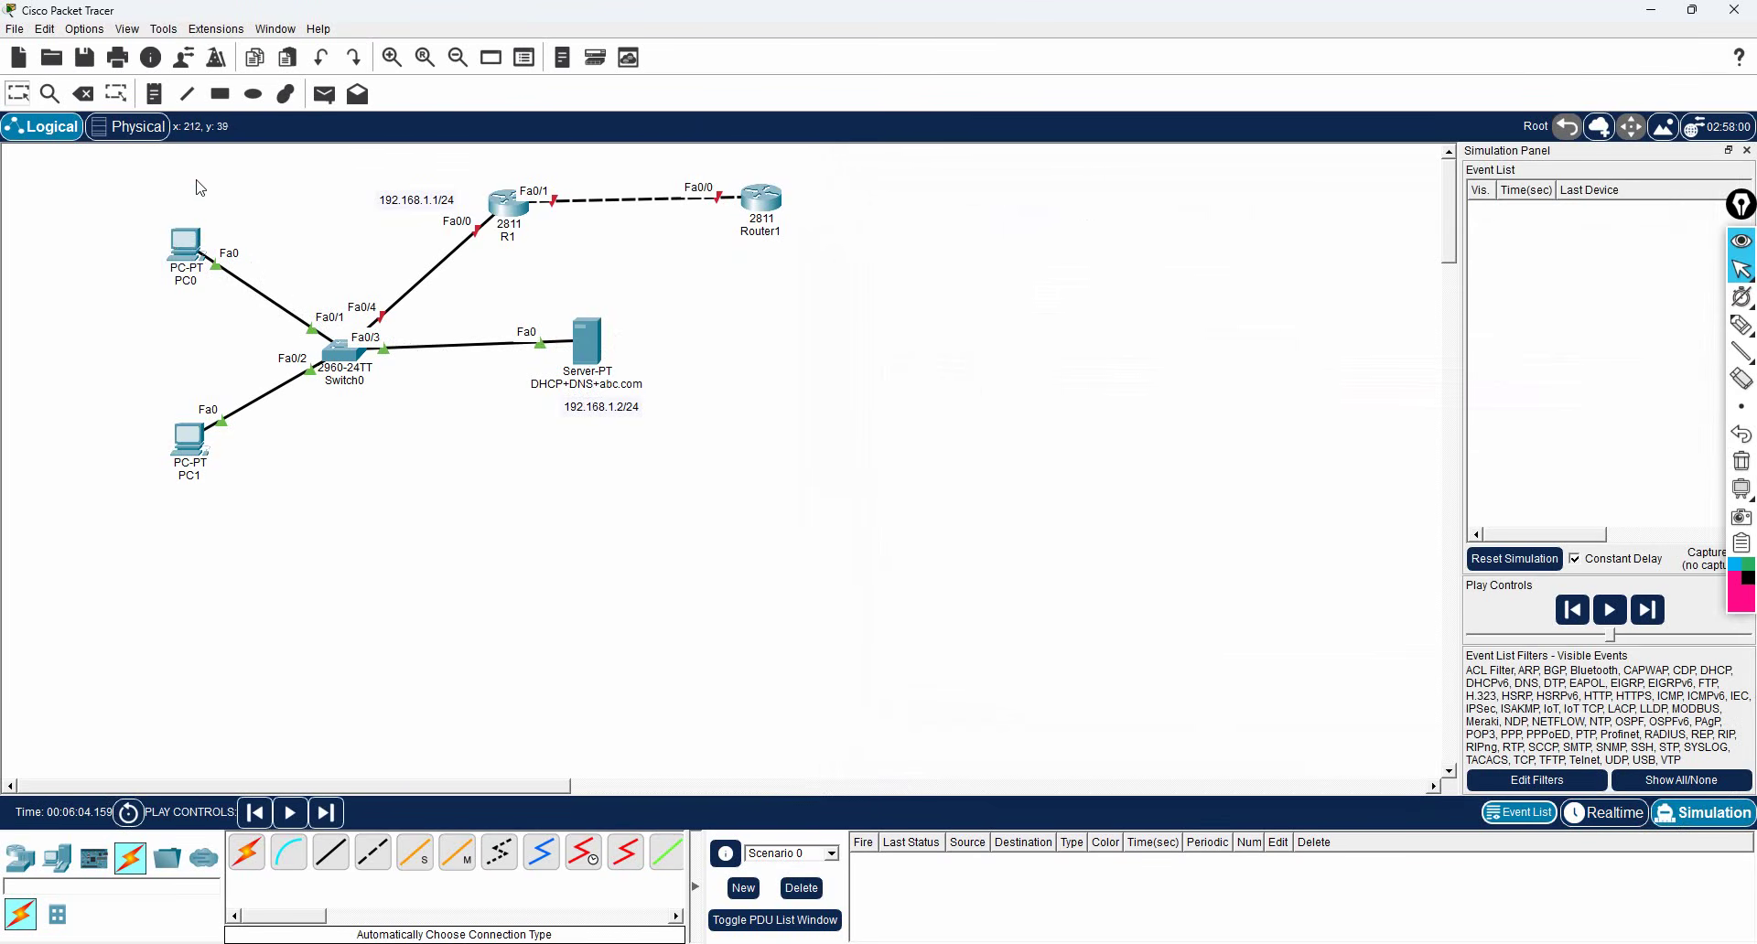
click(191, 246)
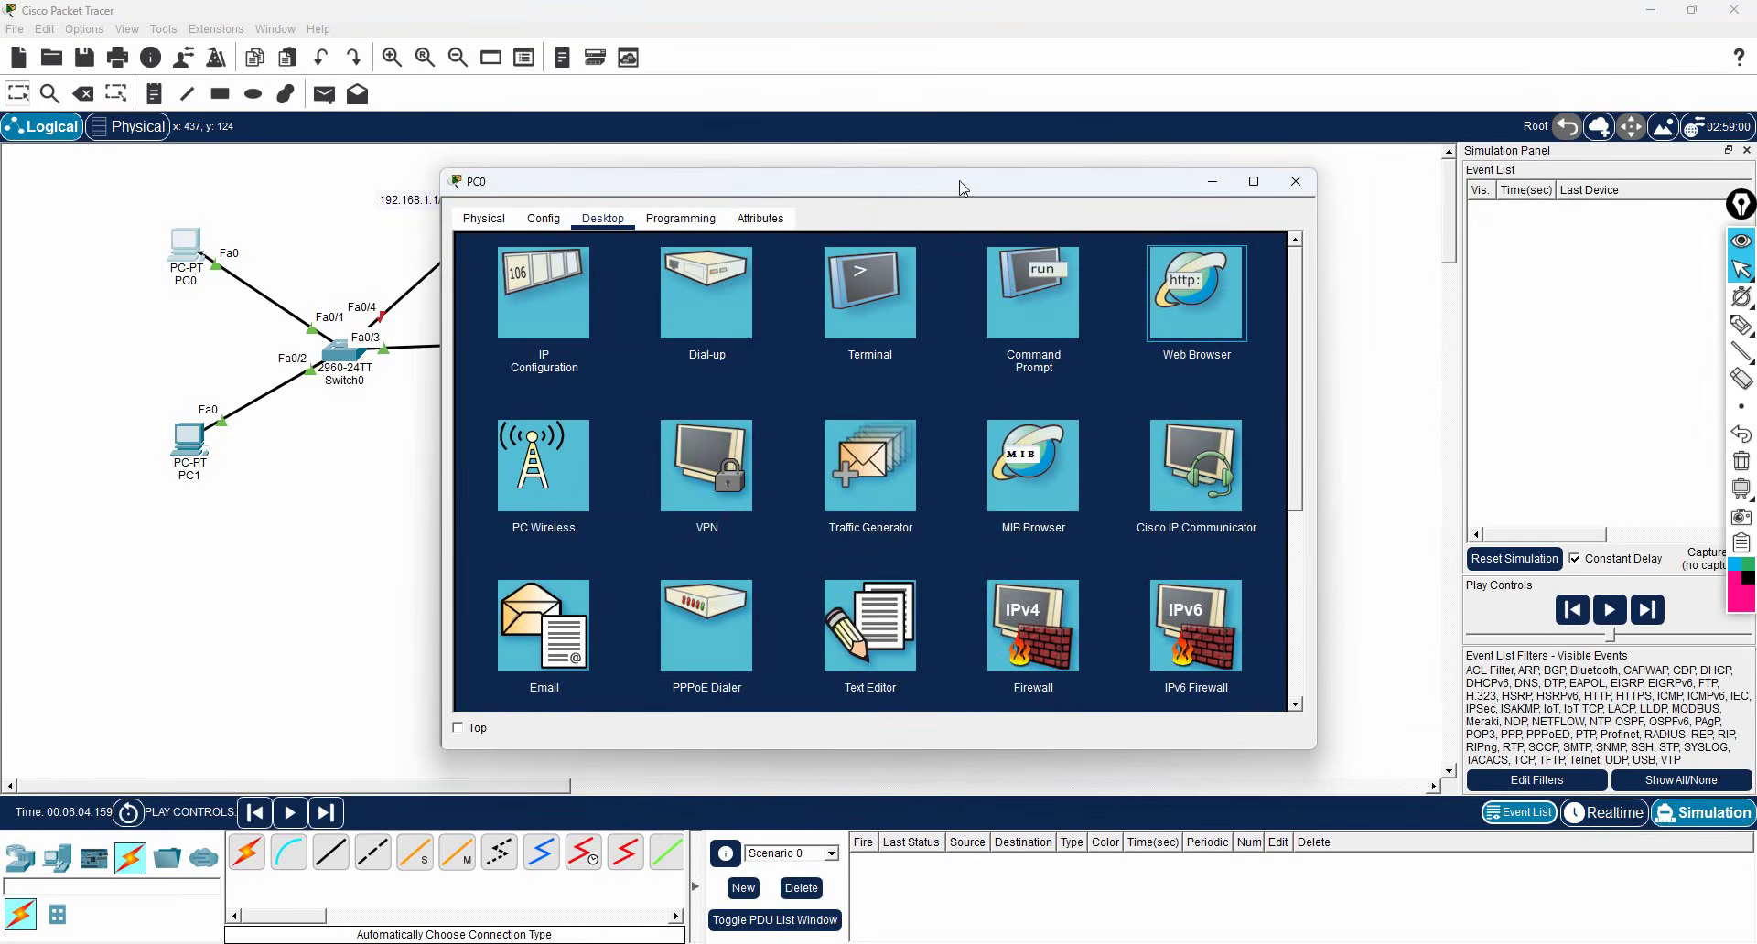
drag(963, 187, 1301, 188)
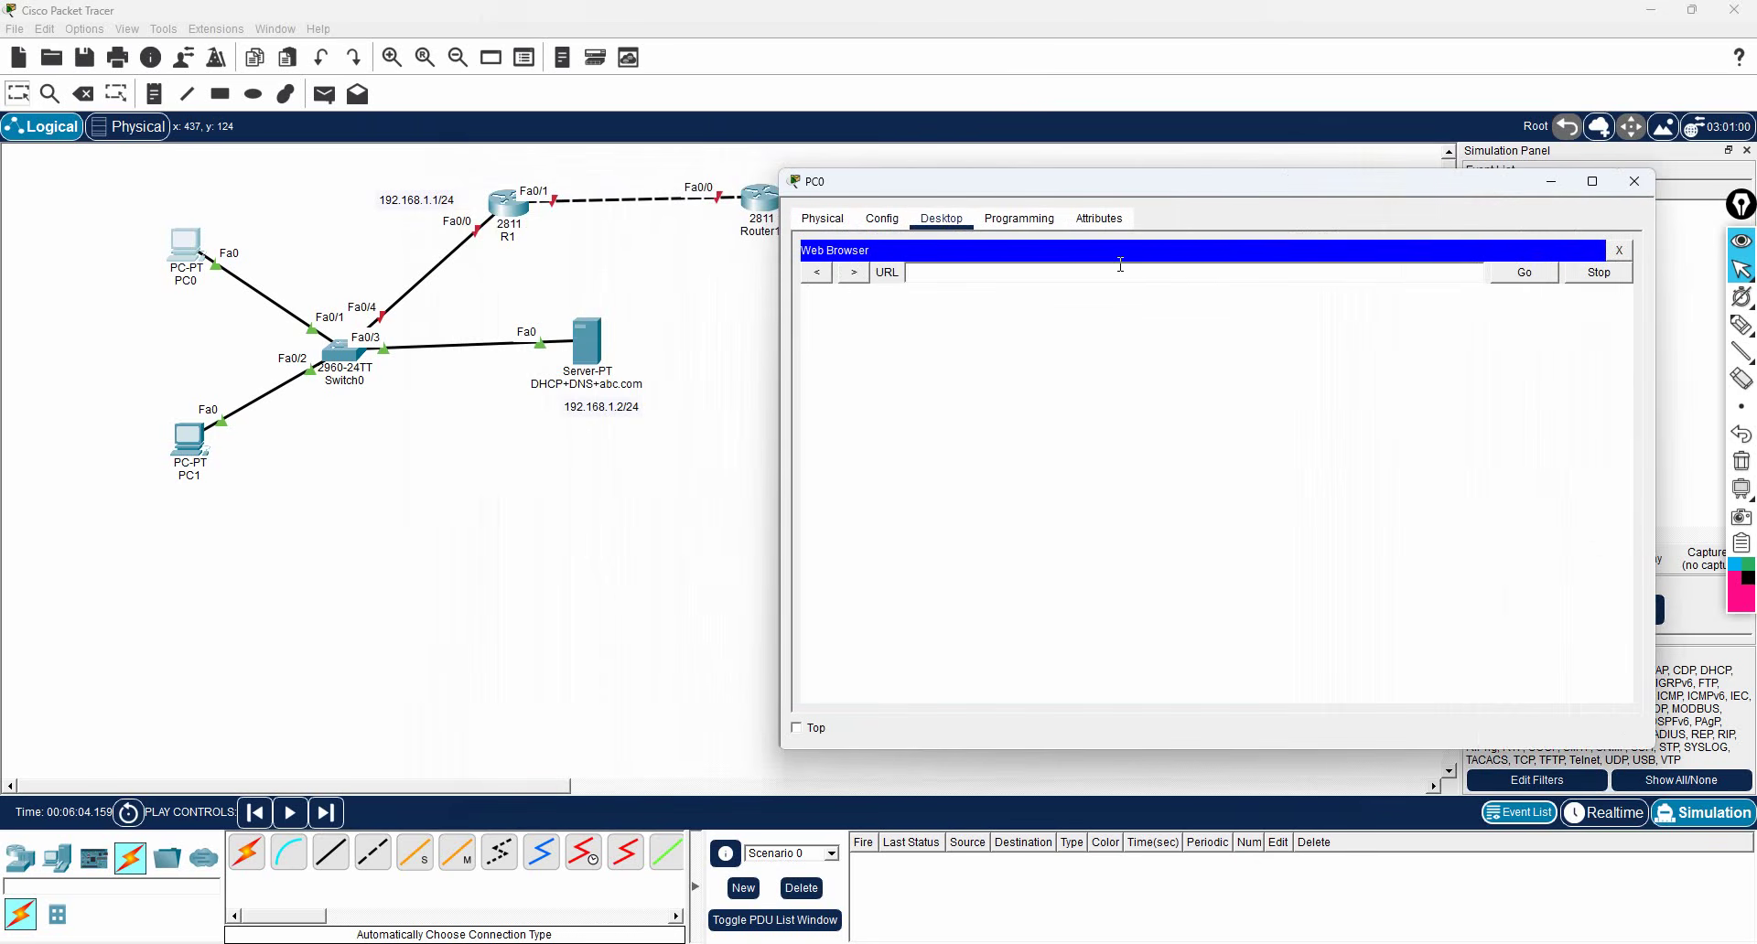
key(Return)
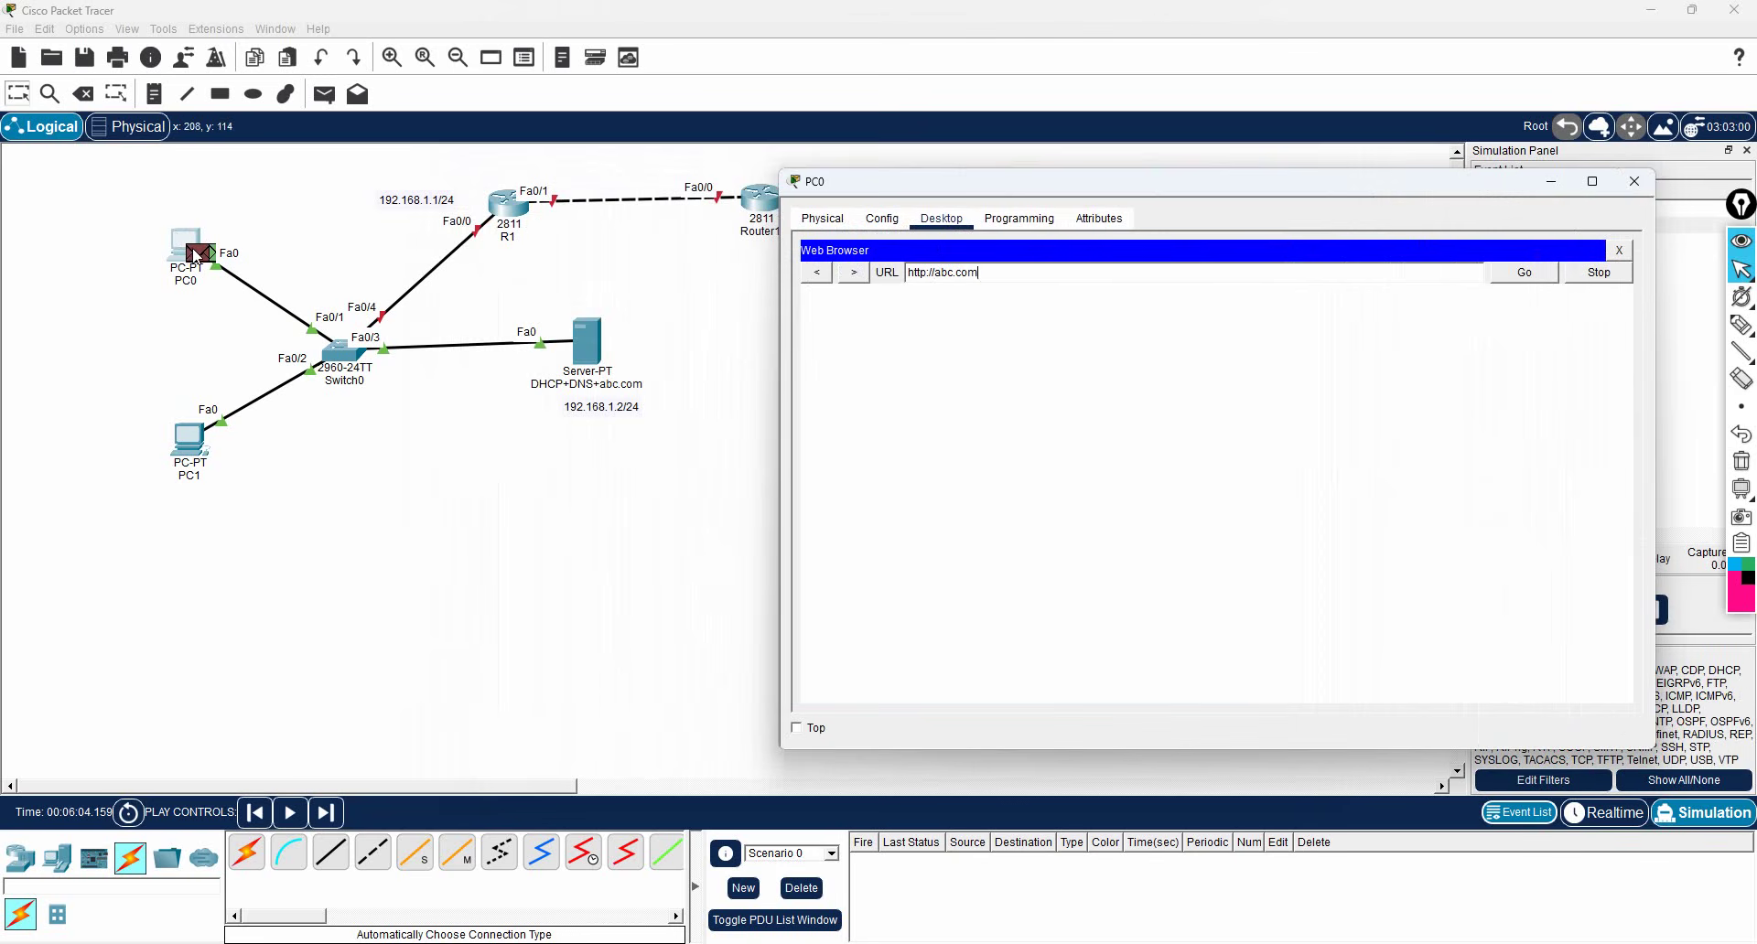
click(1550, 182)
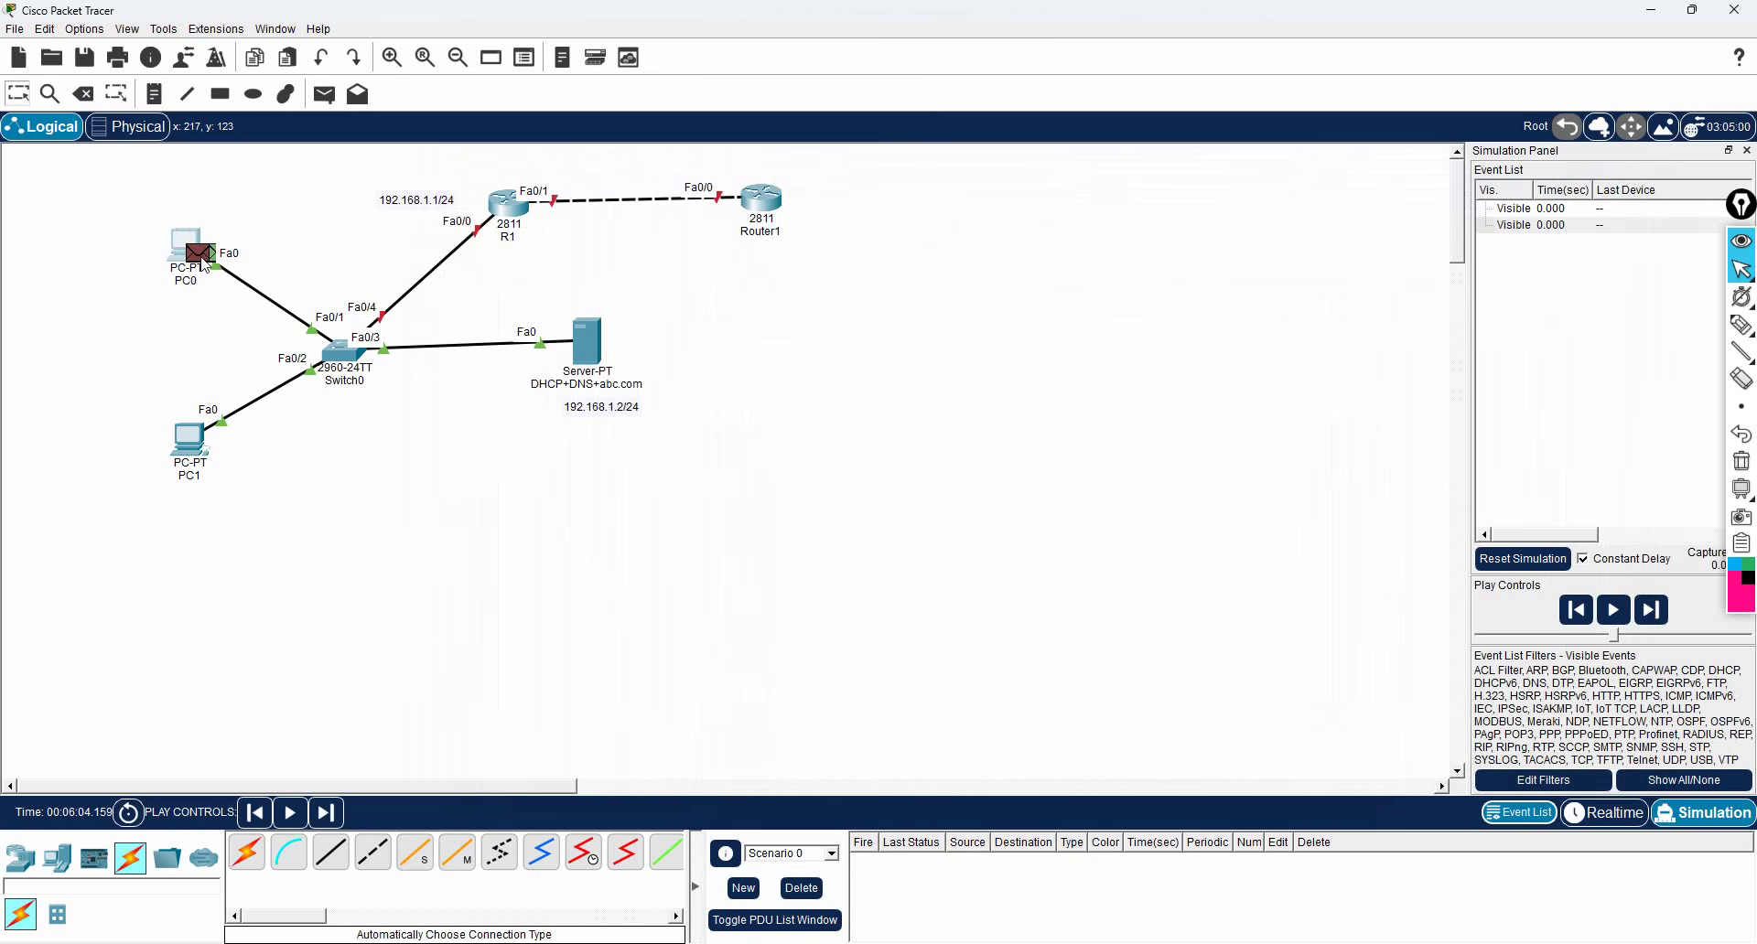
Step: Examine the outbound PDU details of the DNS packet at PC0, including its IP, UDP, DNS header and DNS query fields
mouse_move(203, 264)
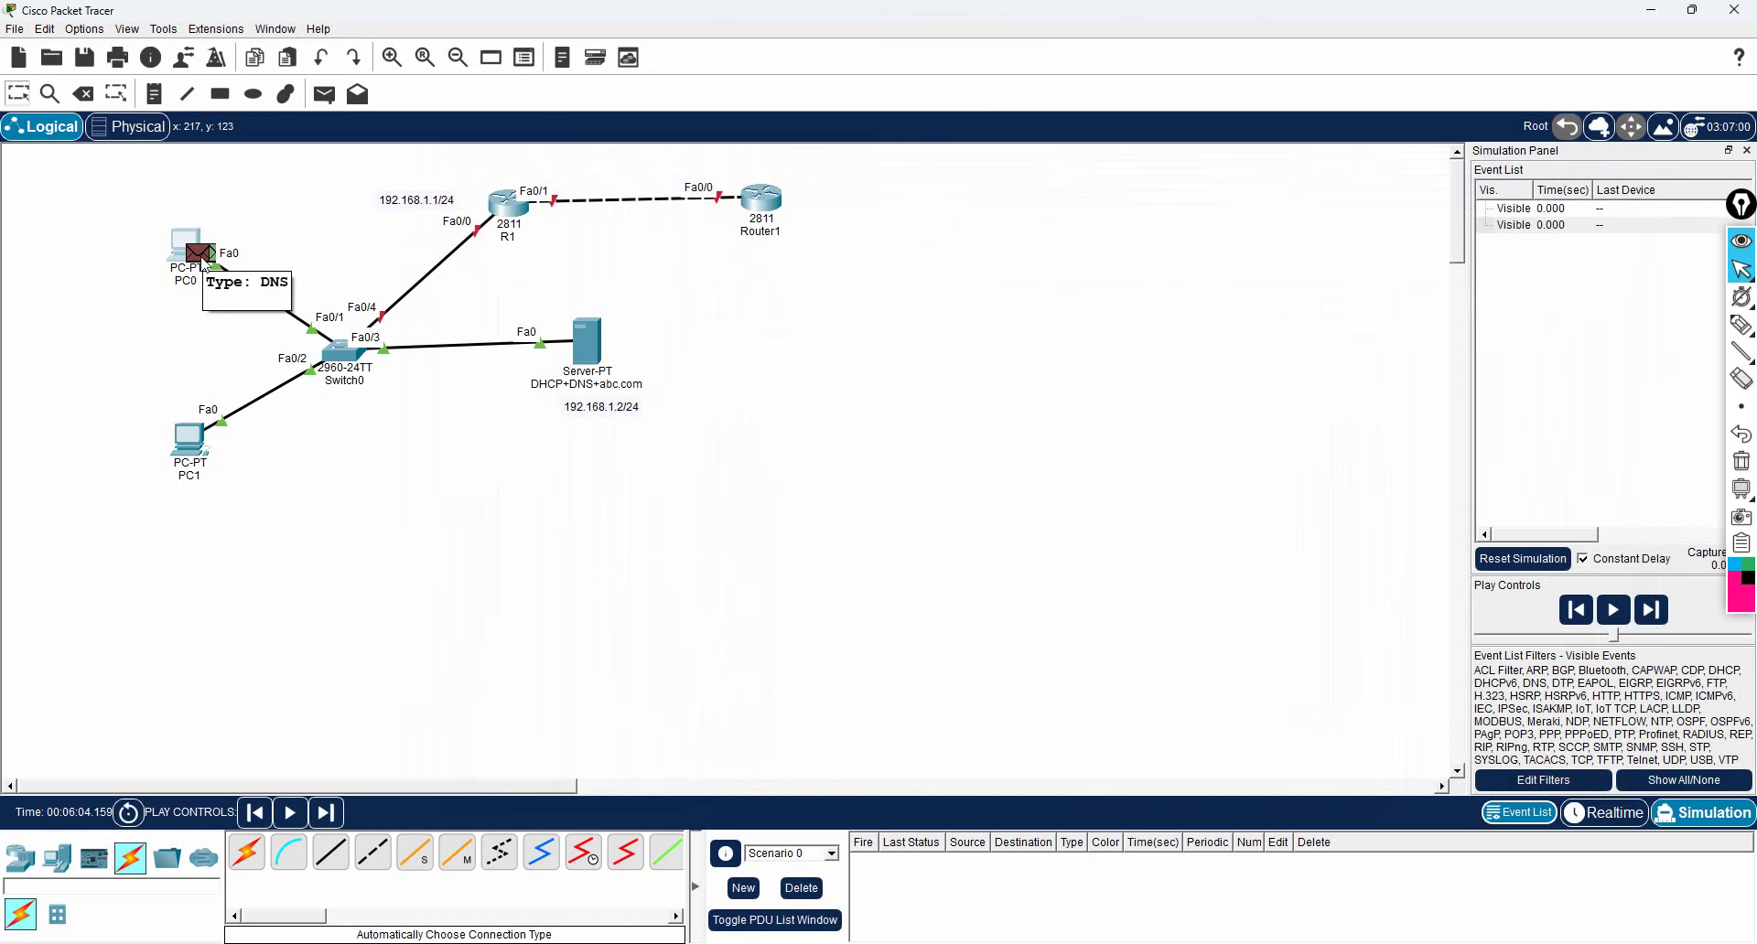
click(203, 265)
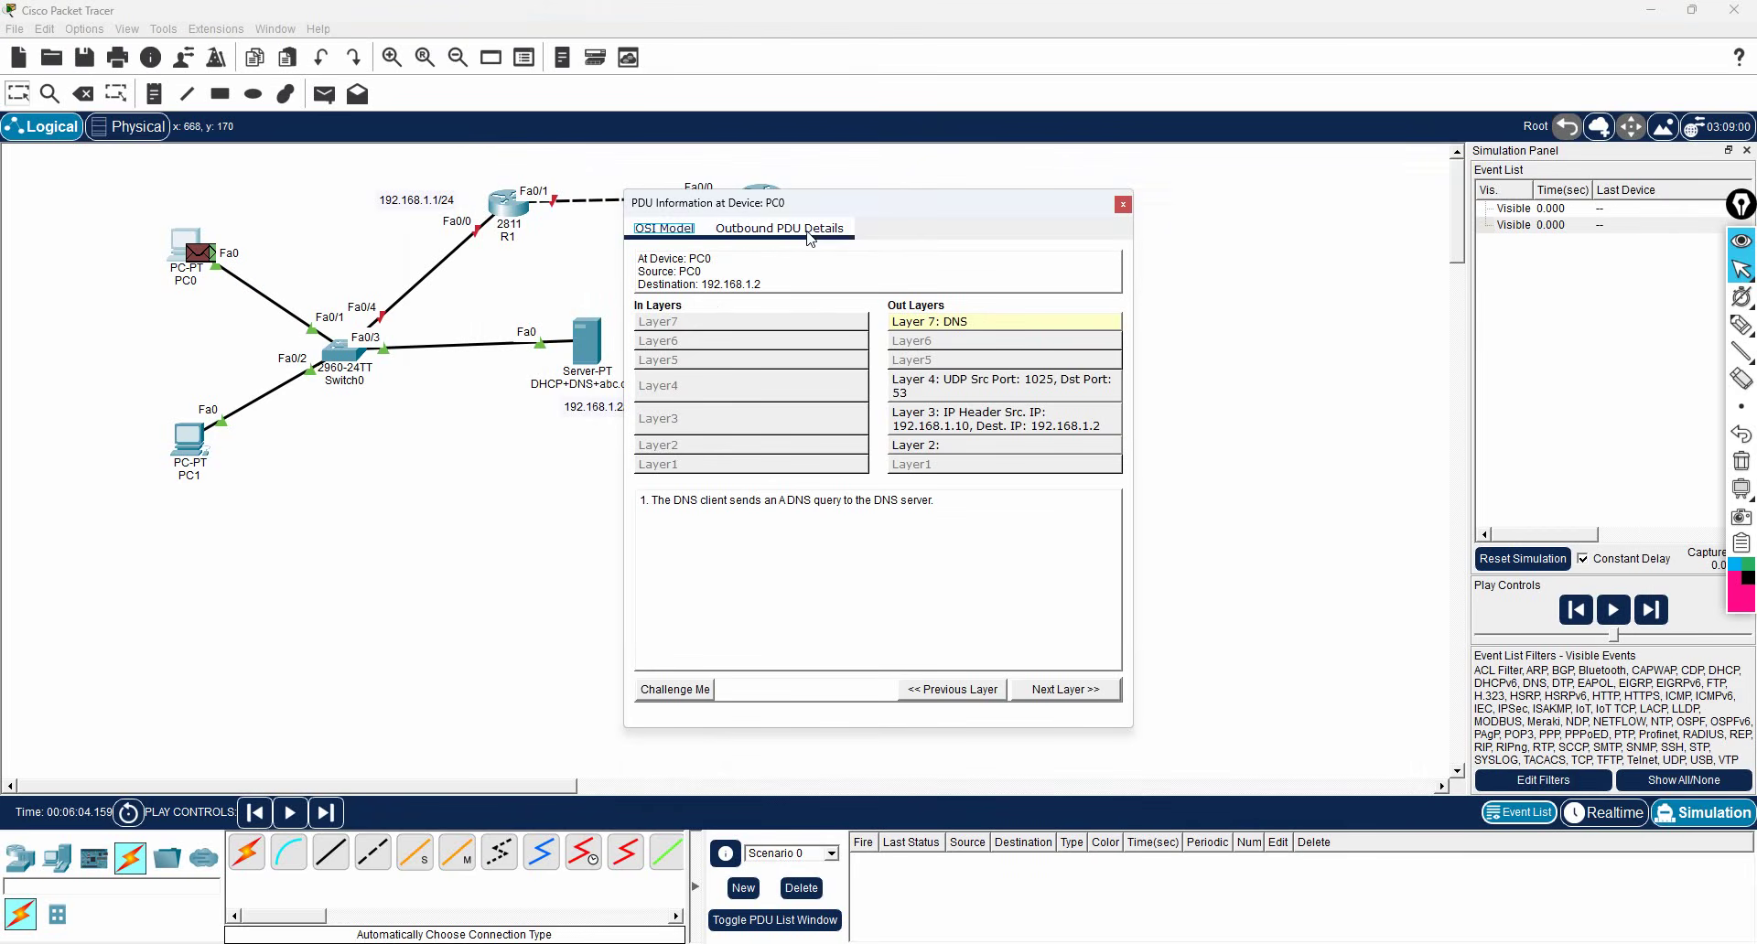
click(736, 229)
drag(622, 313, 496, 313)
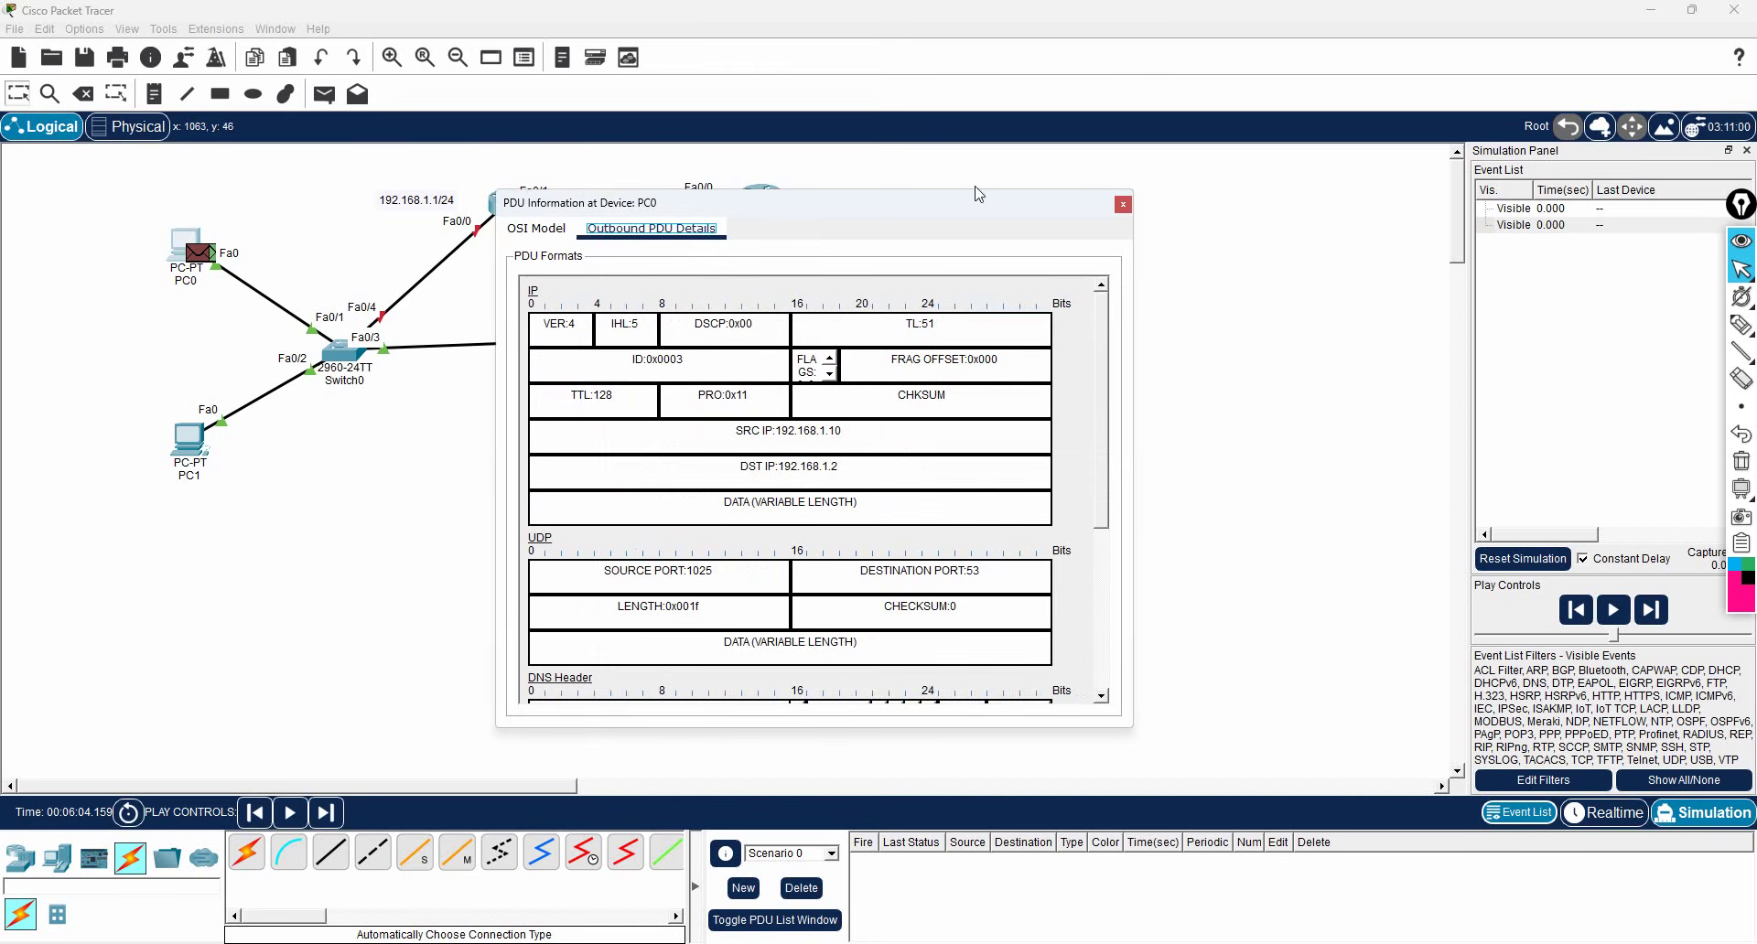
drag(978, 190, 956, 95)
drag(844, 278, 778, 311)
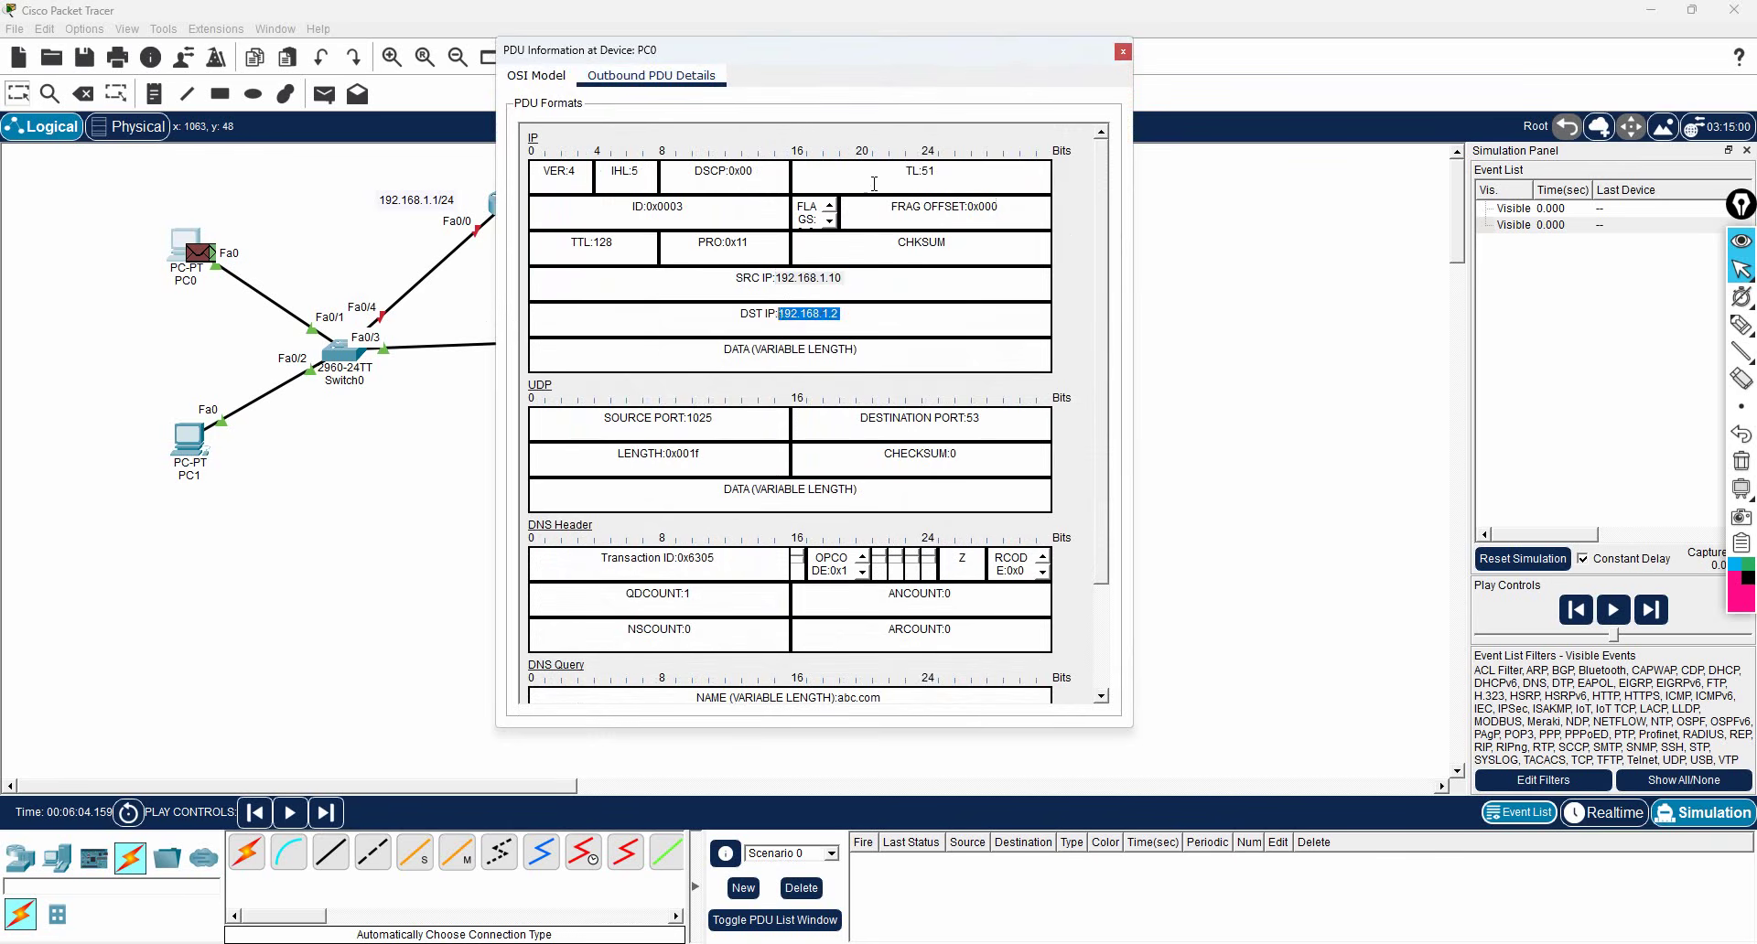
drag(880, 47, 1057, 54)
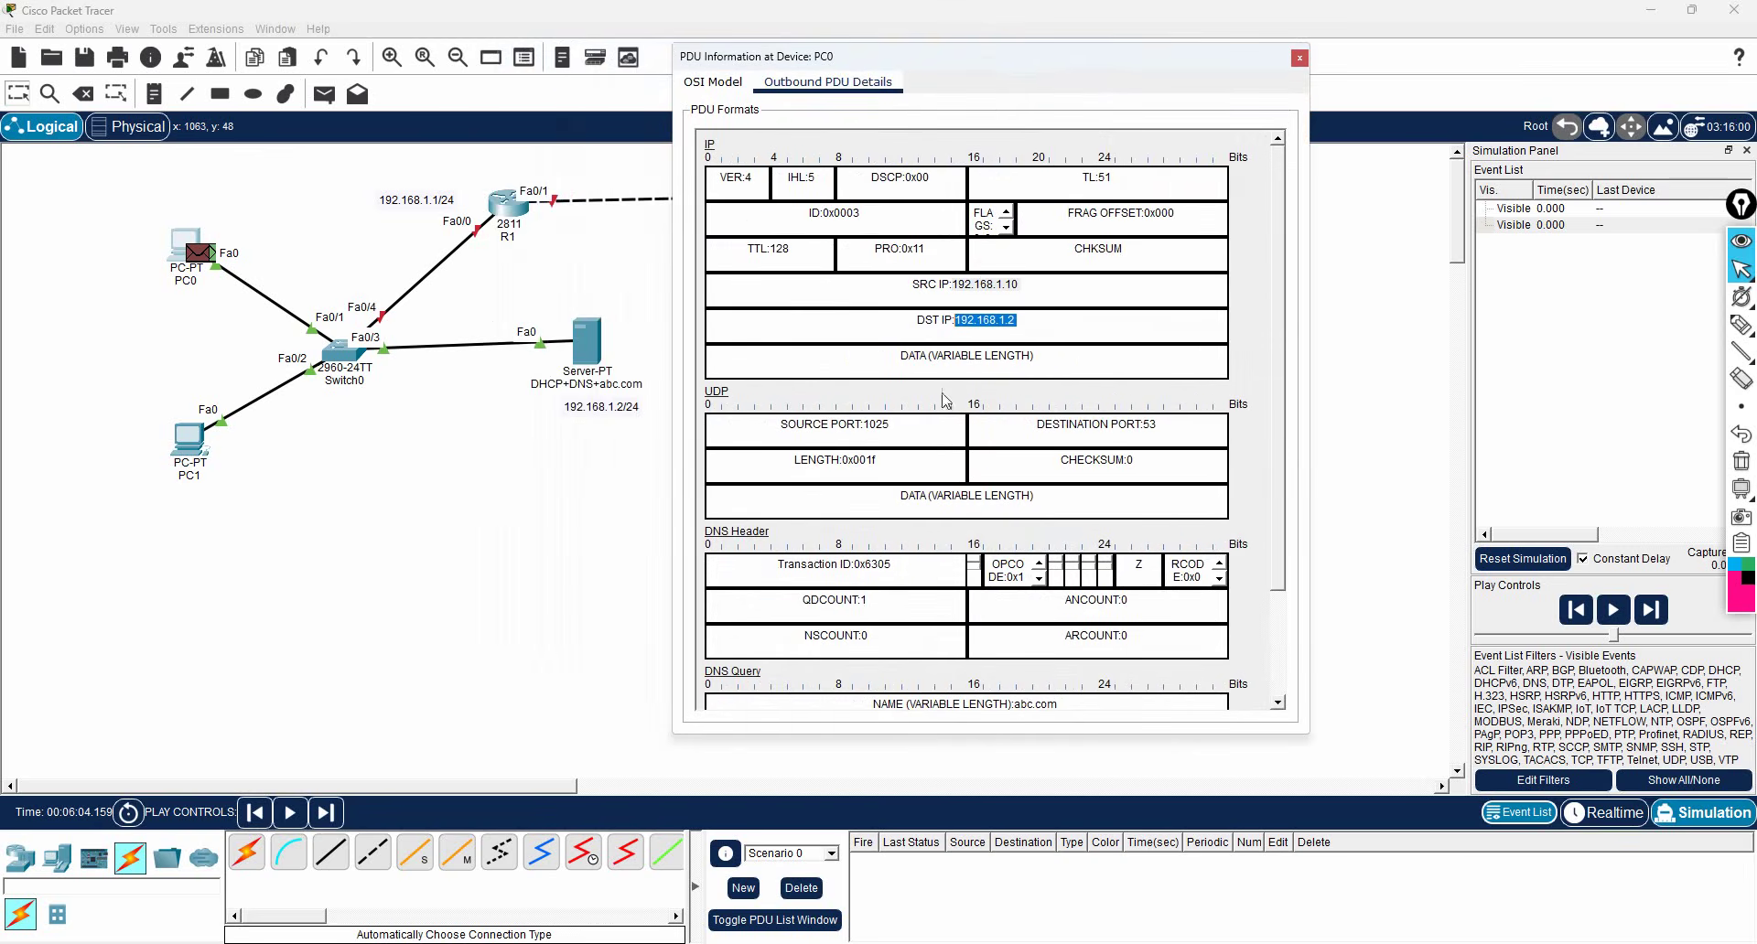
scroll(938, 424, down, 3)
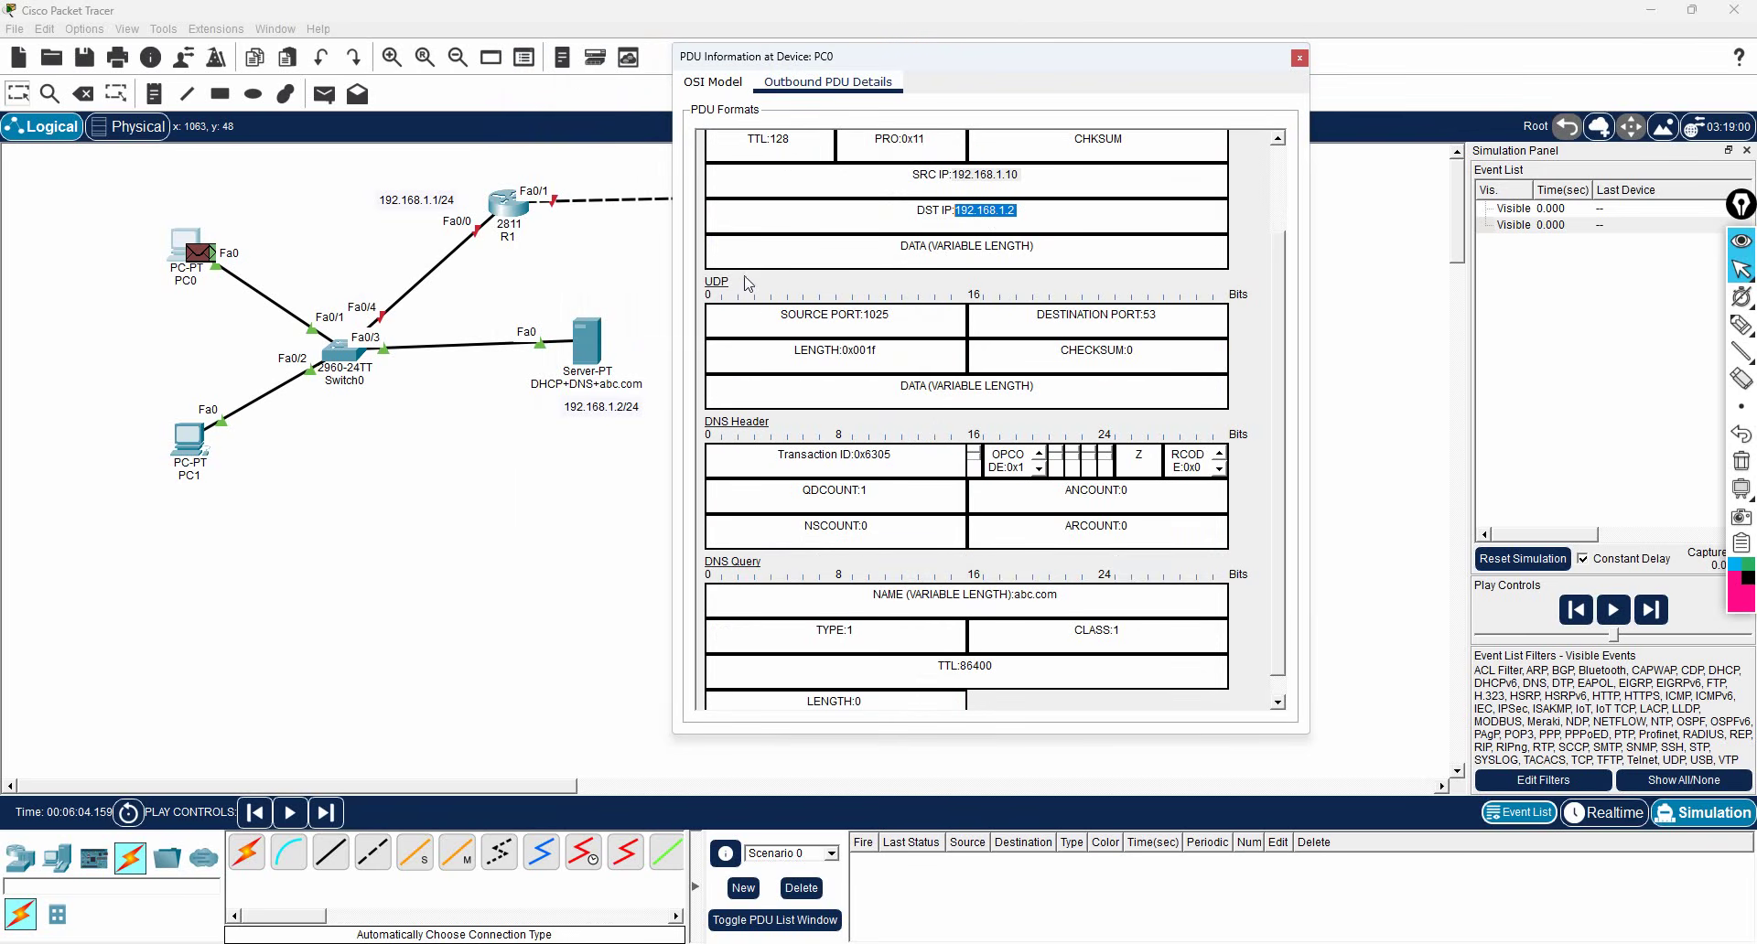
scroll(822, 321, down, 1)
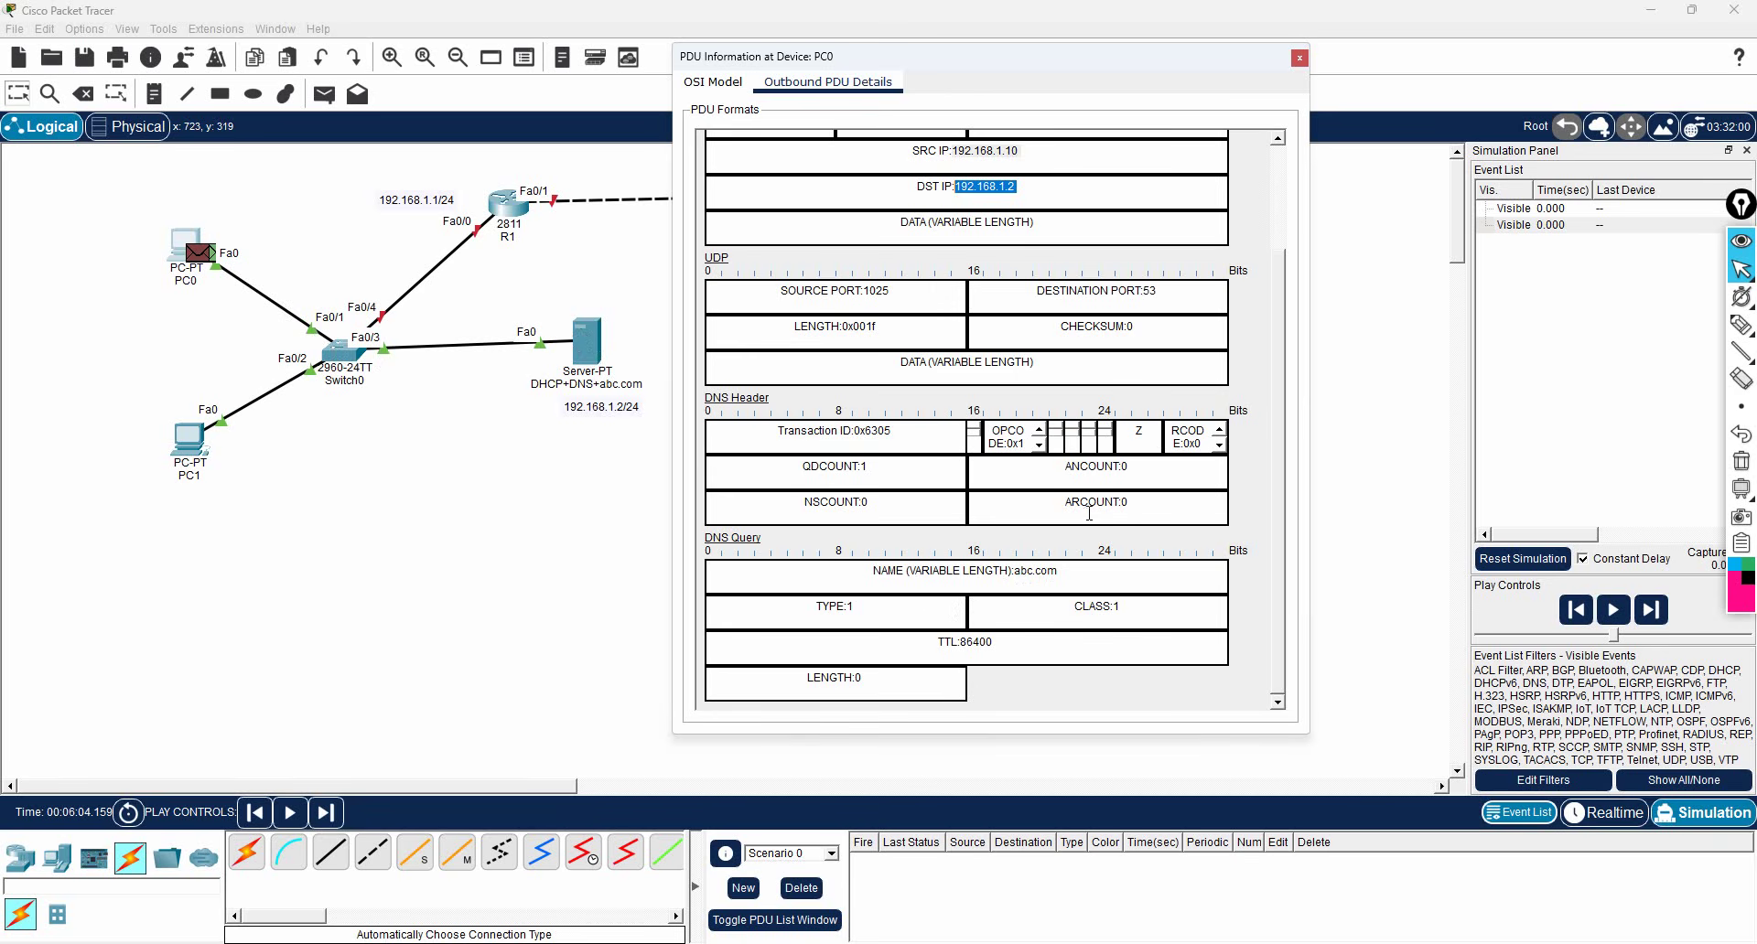
click(1299, 58)
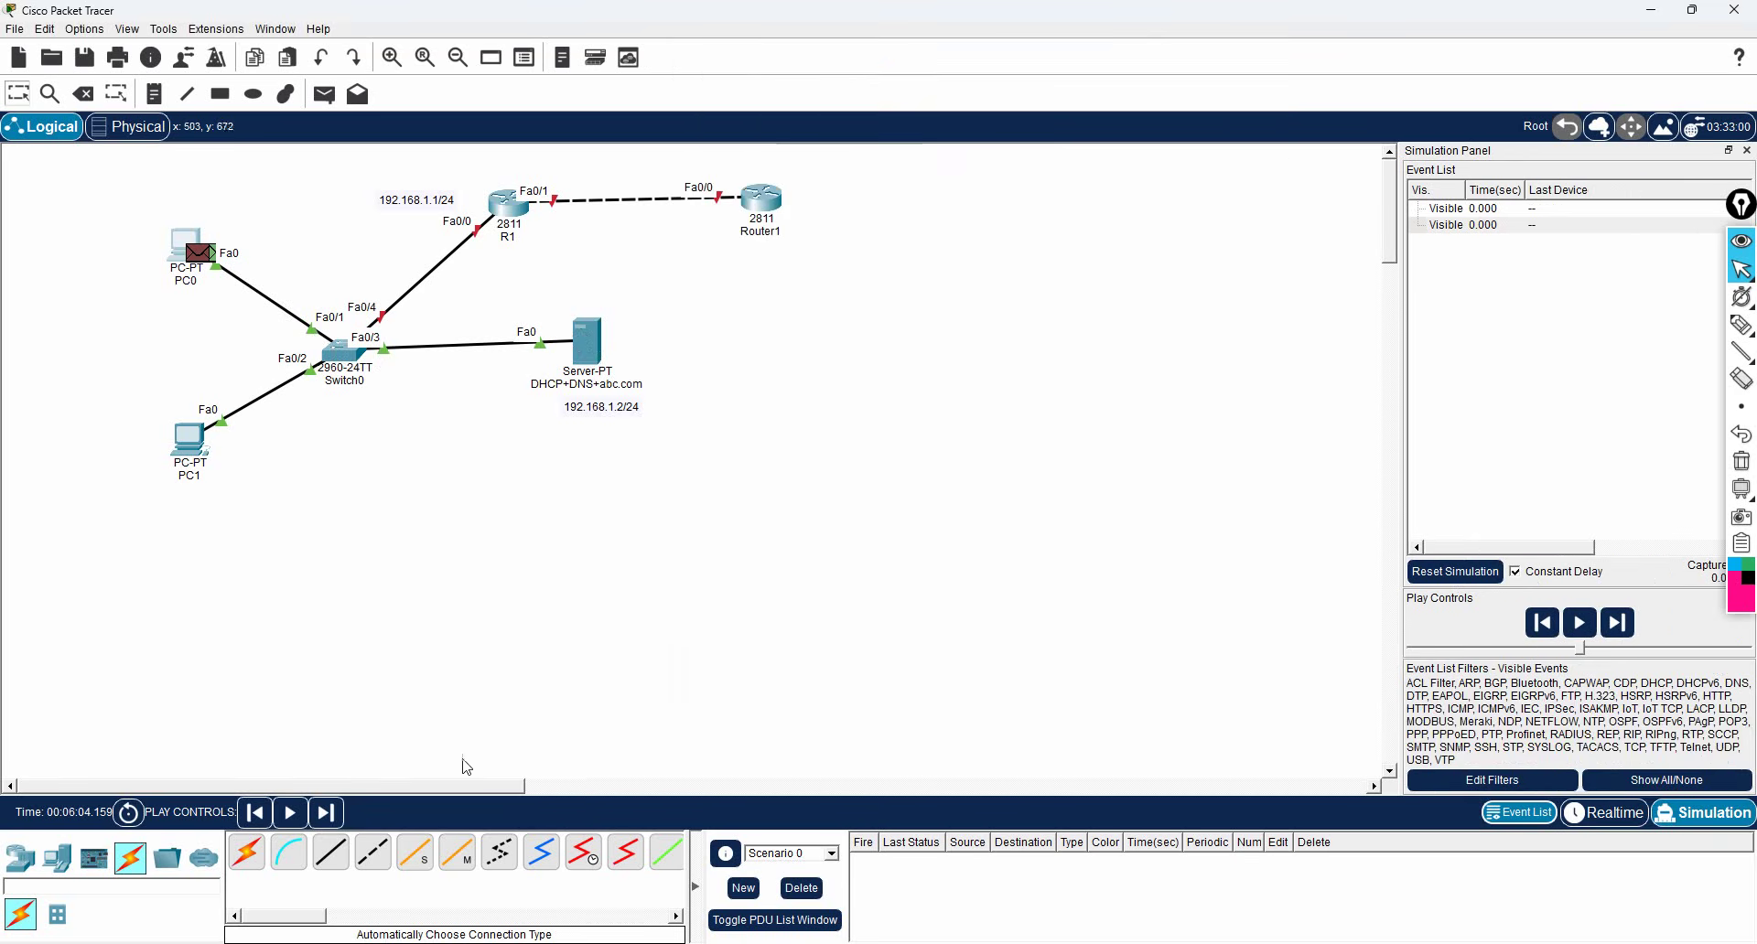
Step: Advance the simulation event by event until the server's reply reaches PC0, widening the event list to show the At Device column
click(331, 820)
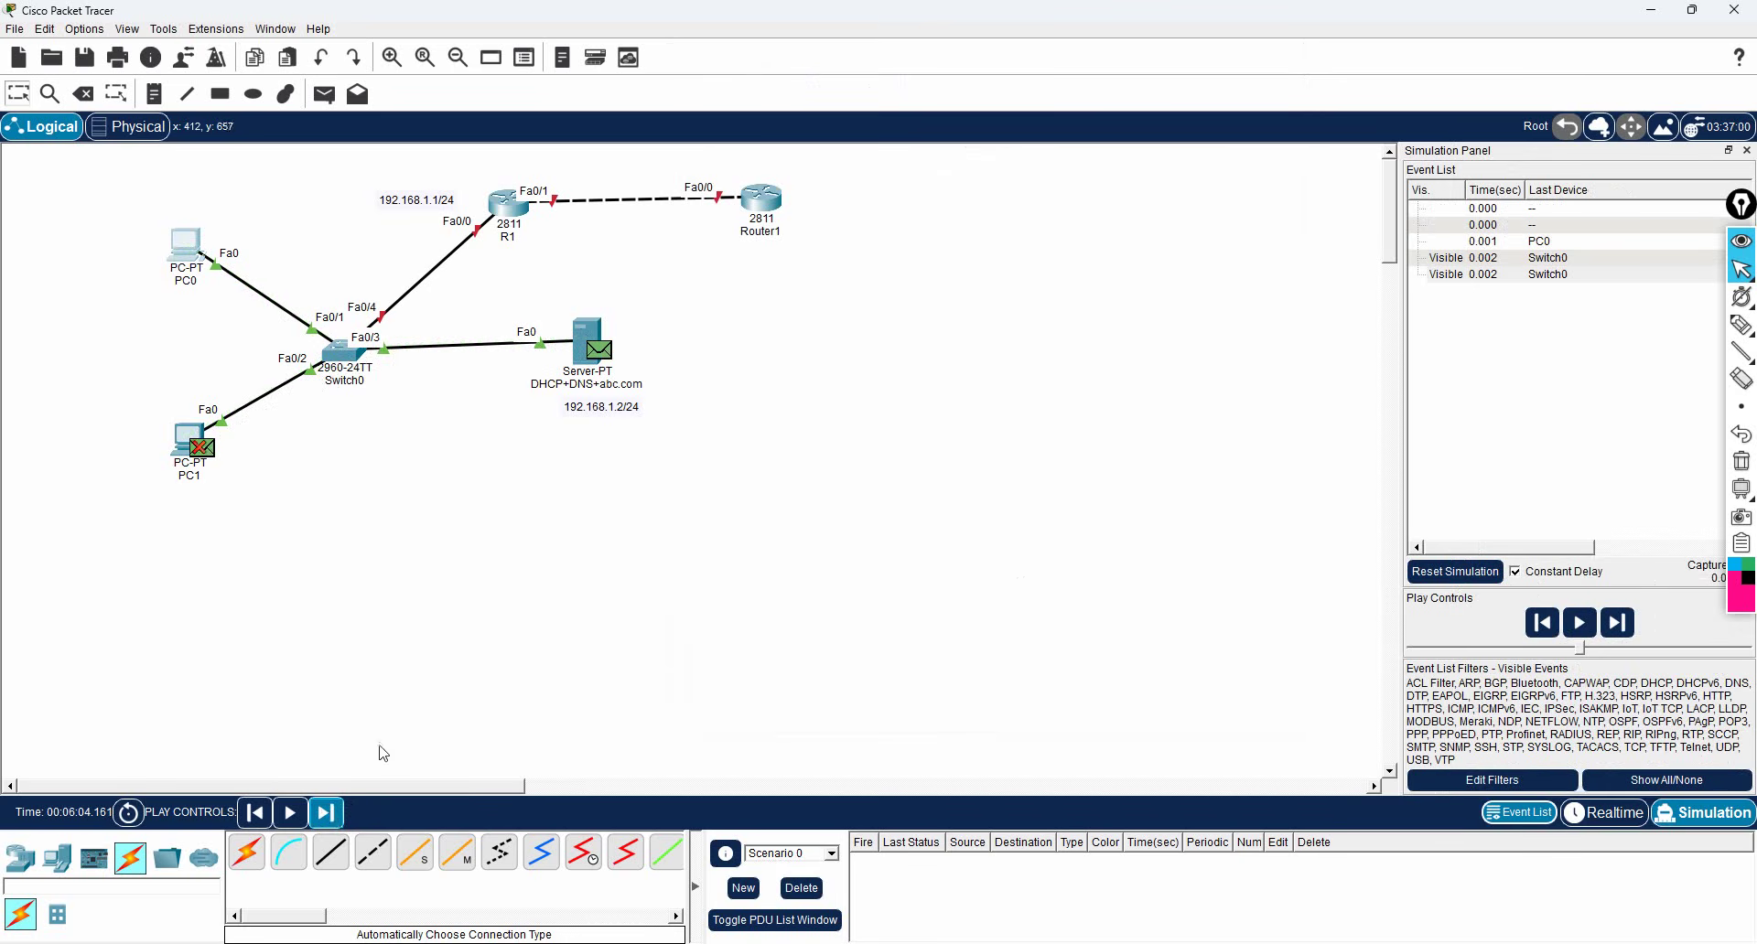
click(331, 813)
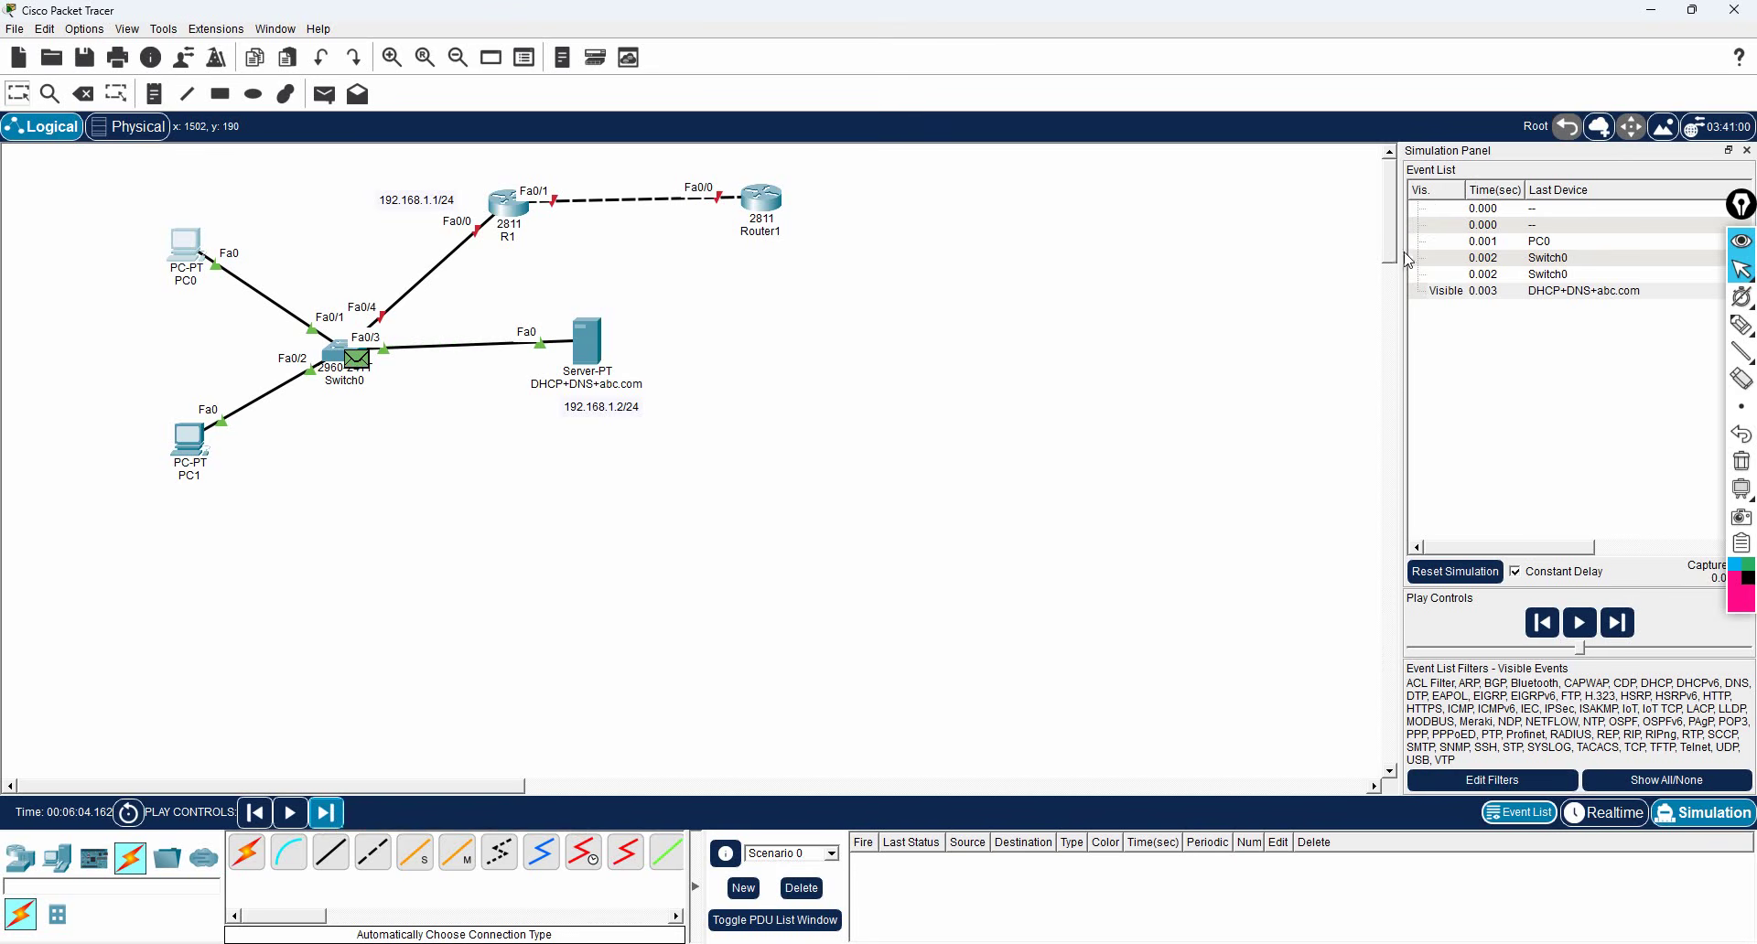
click(1530, 821)
click(1529, 821)
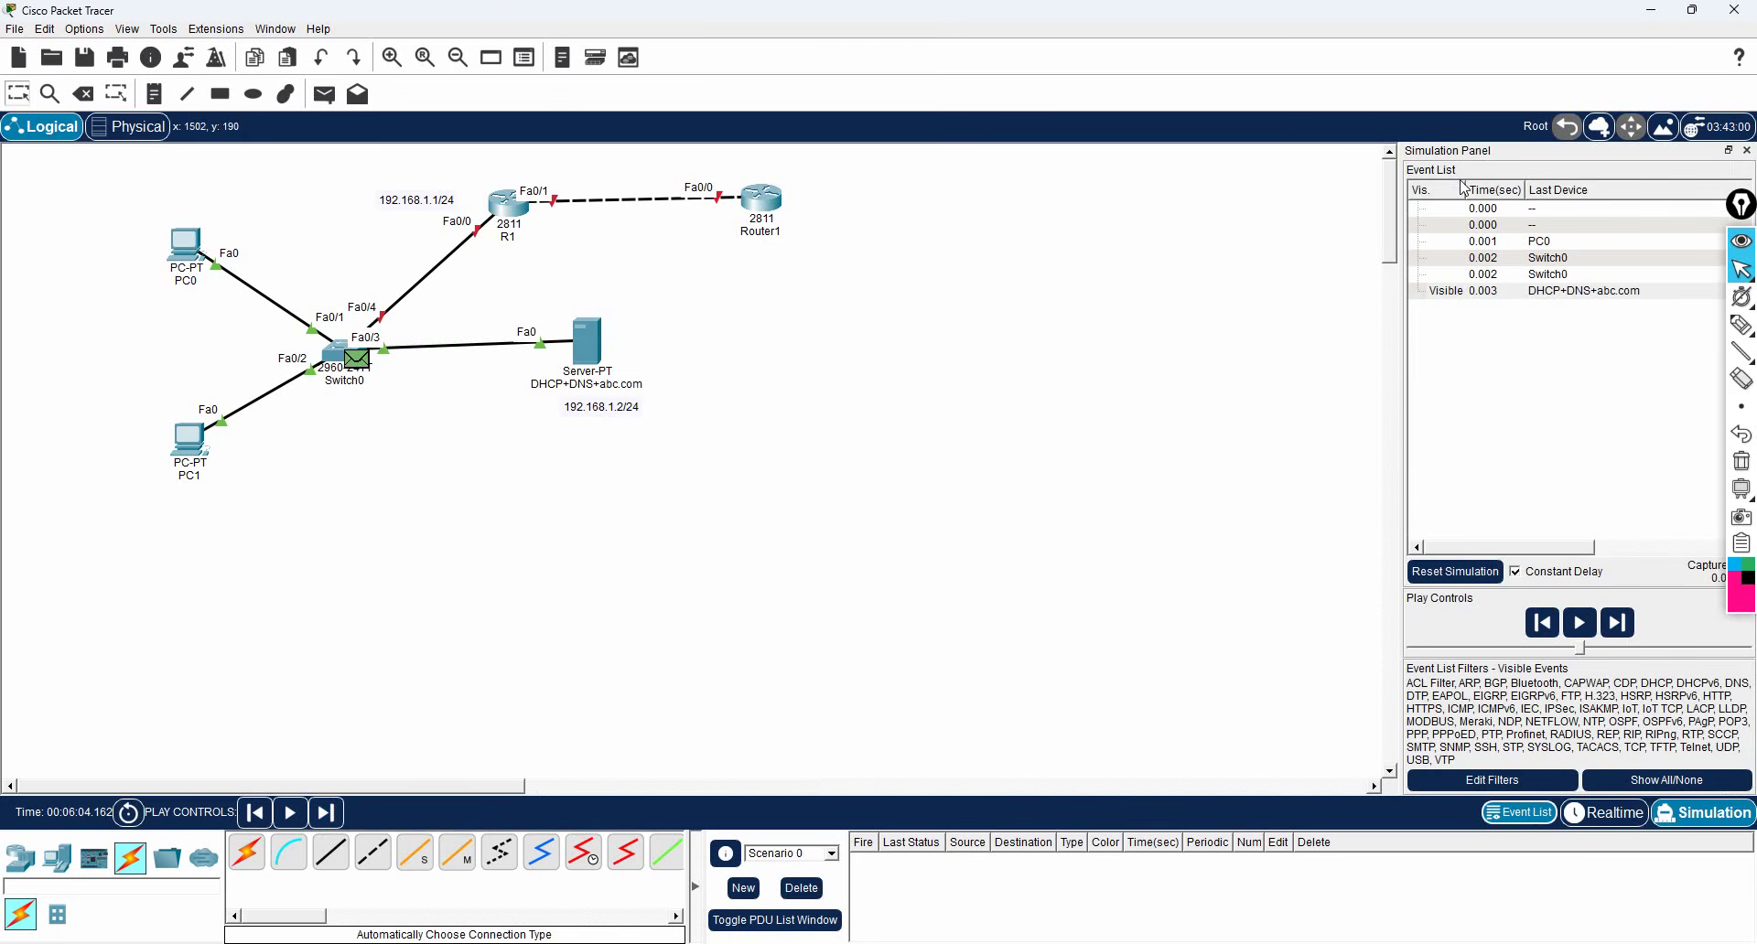
drag(1401, 223, 1180, 229)
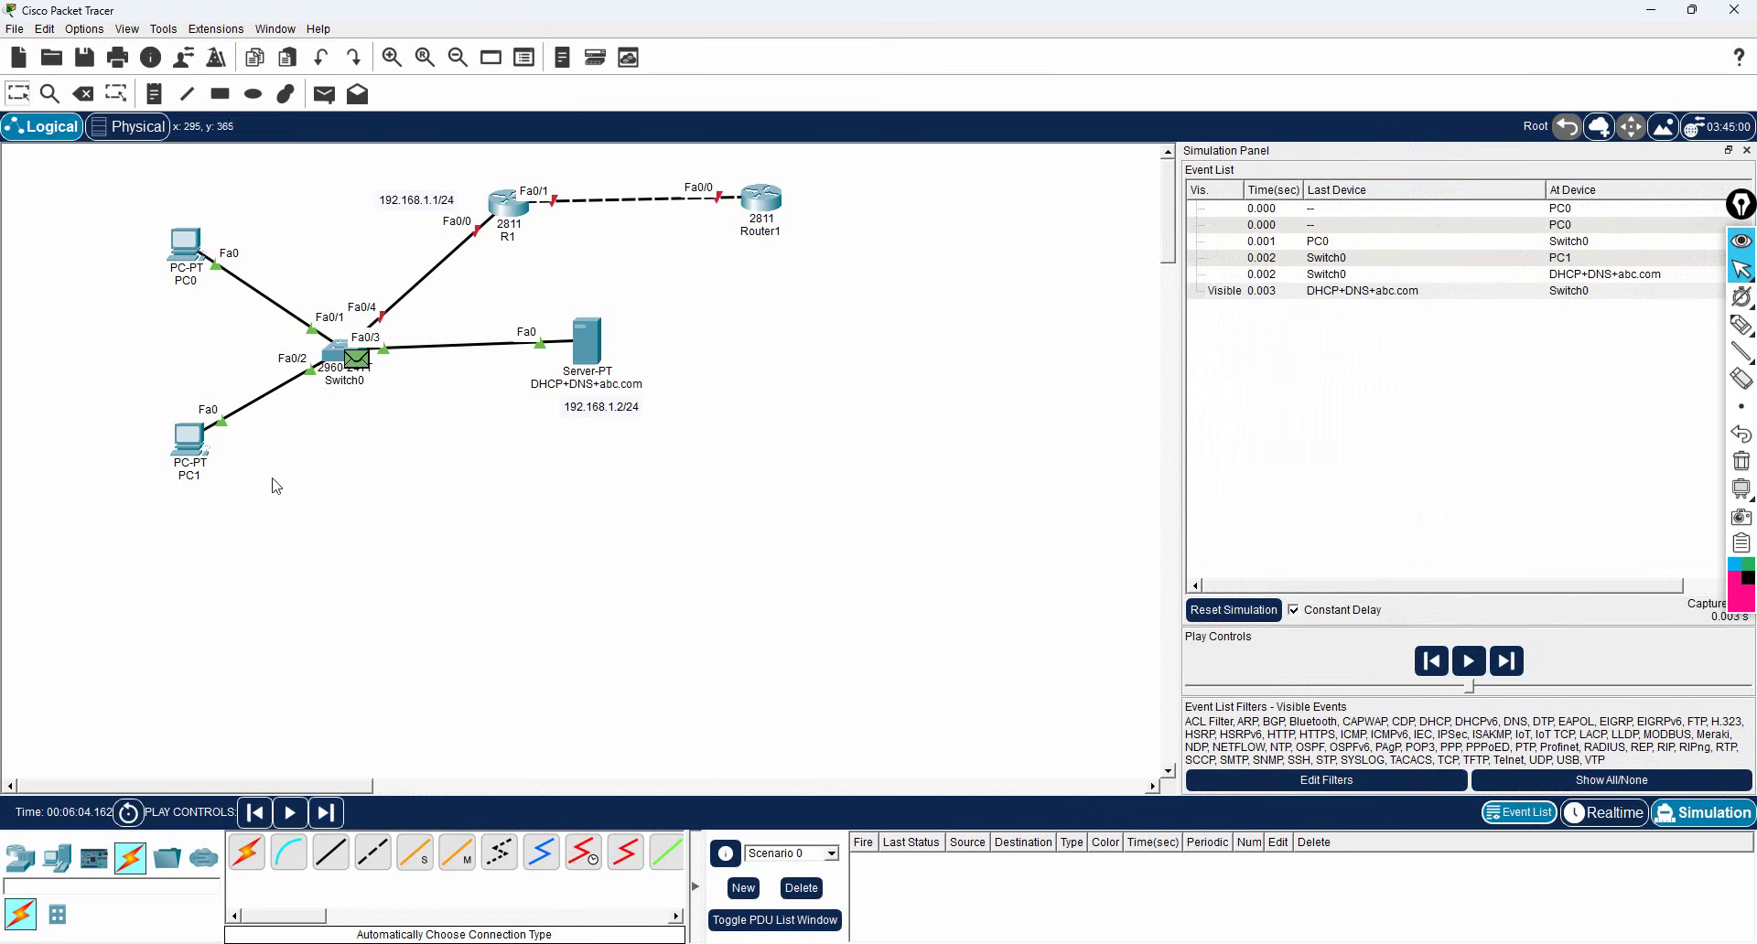
click(339, 813)
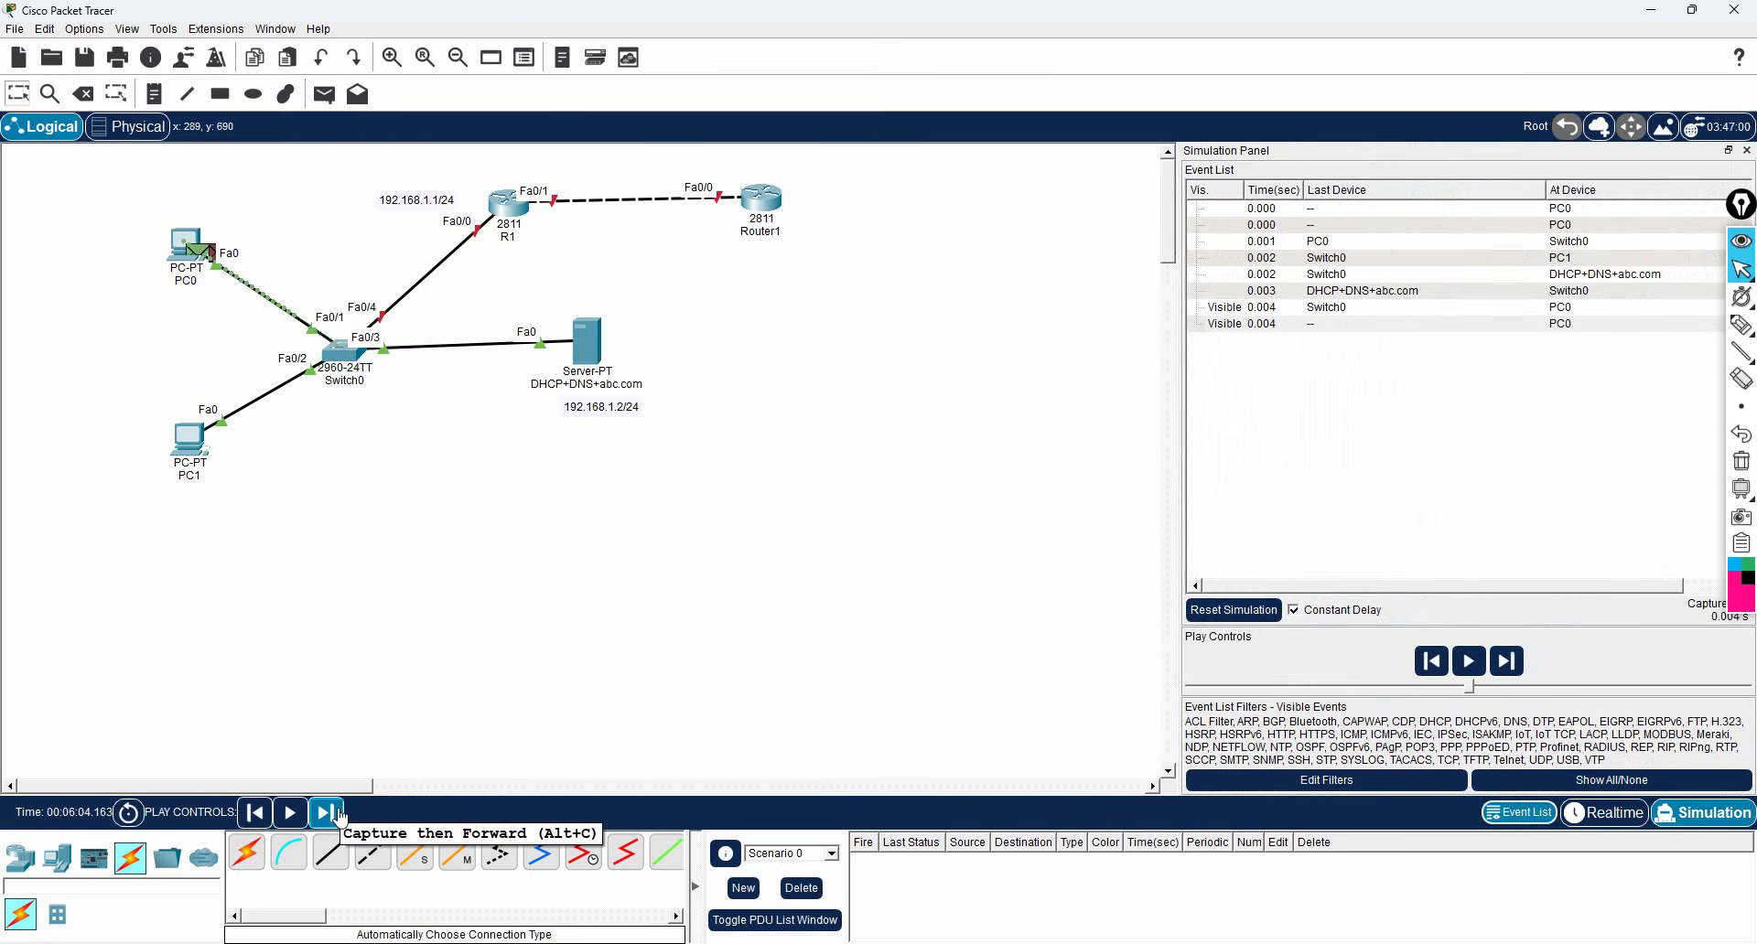
Step: Inspect the packet now waiting at PC0, reading its outbound PDU details down to the DNS query
mouse_move(217, 265)
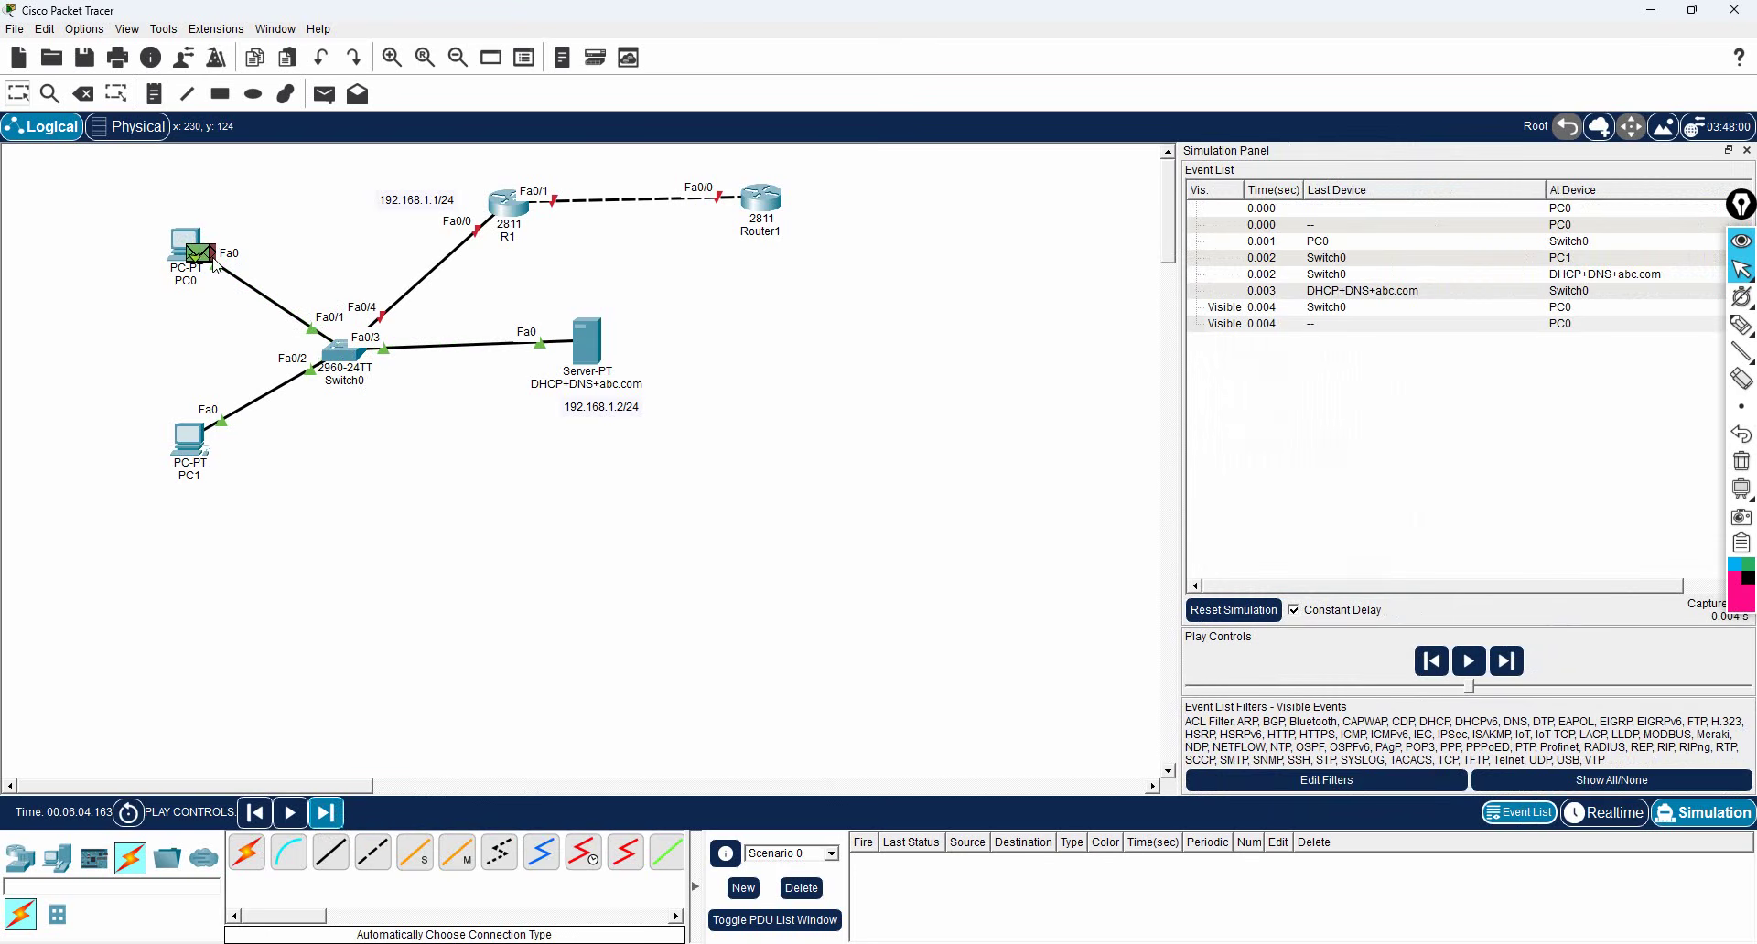
click(217, 265)
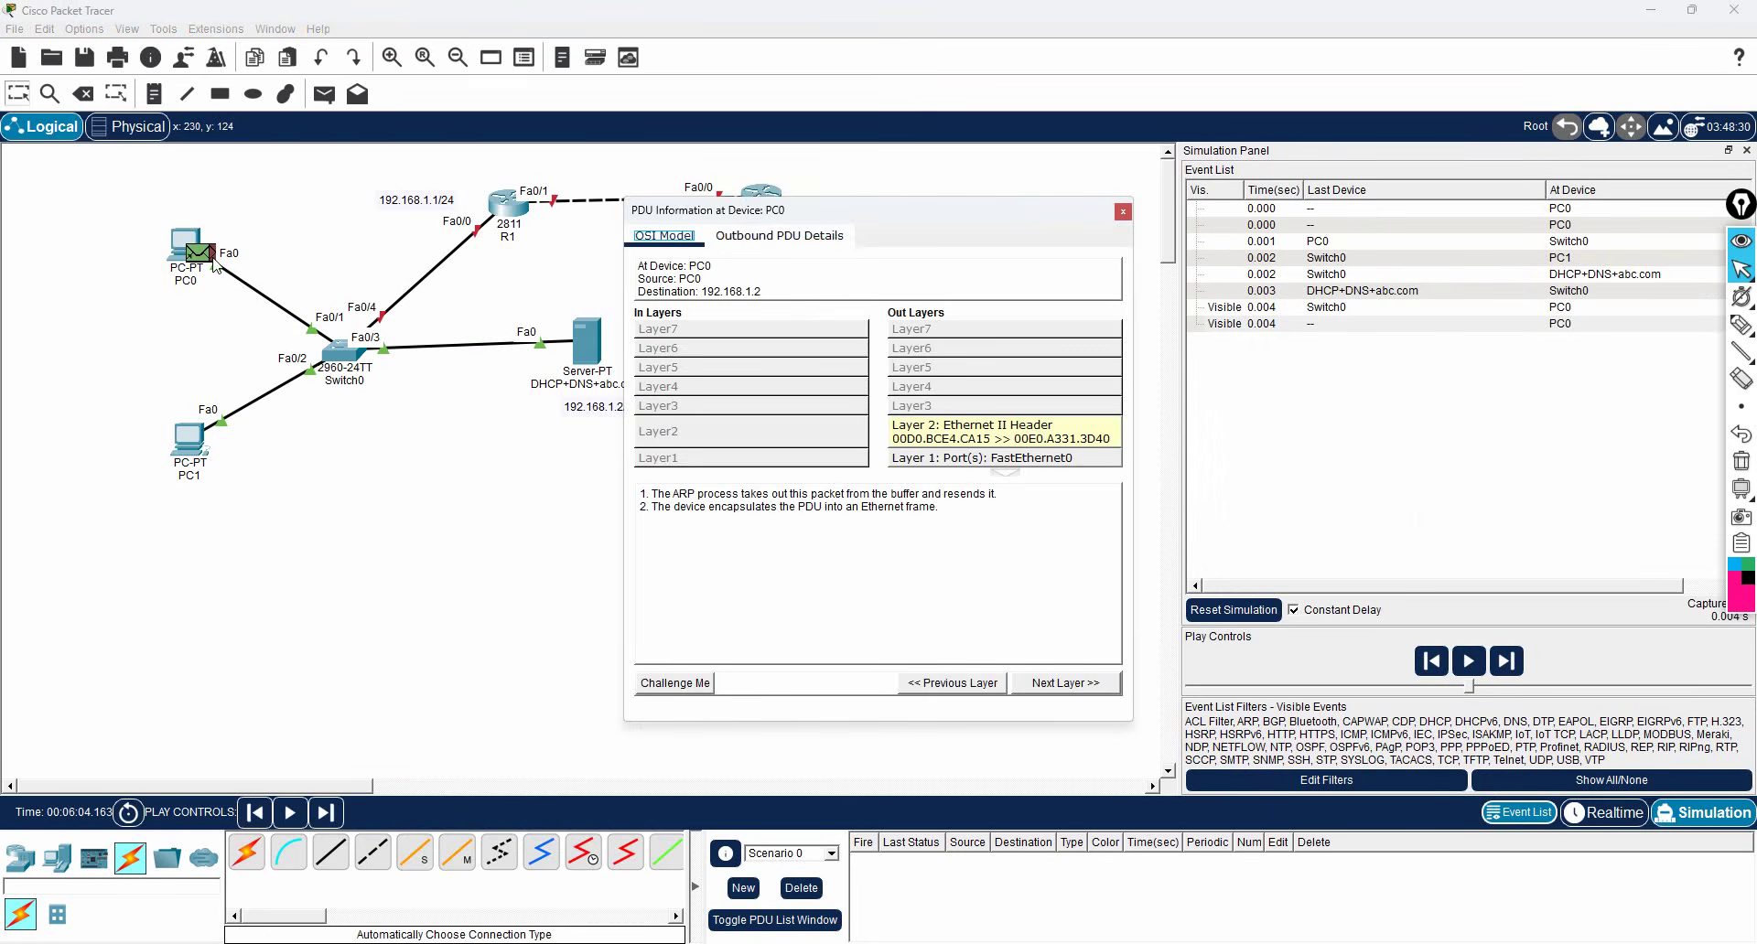
click(767, 237)
scroll(849, 424, down, 5)
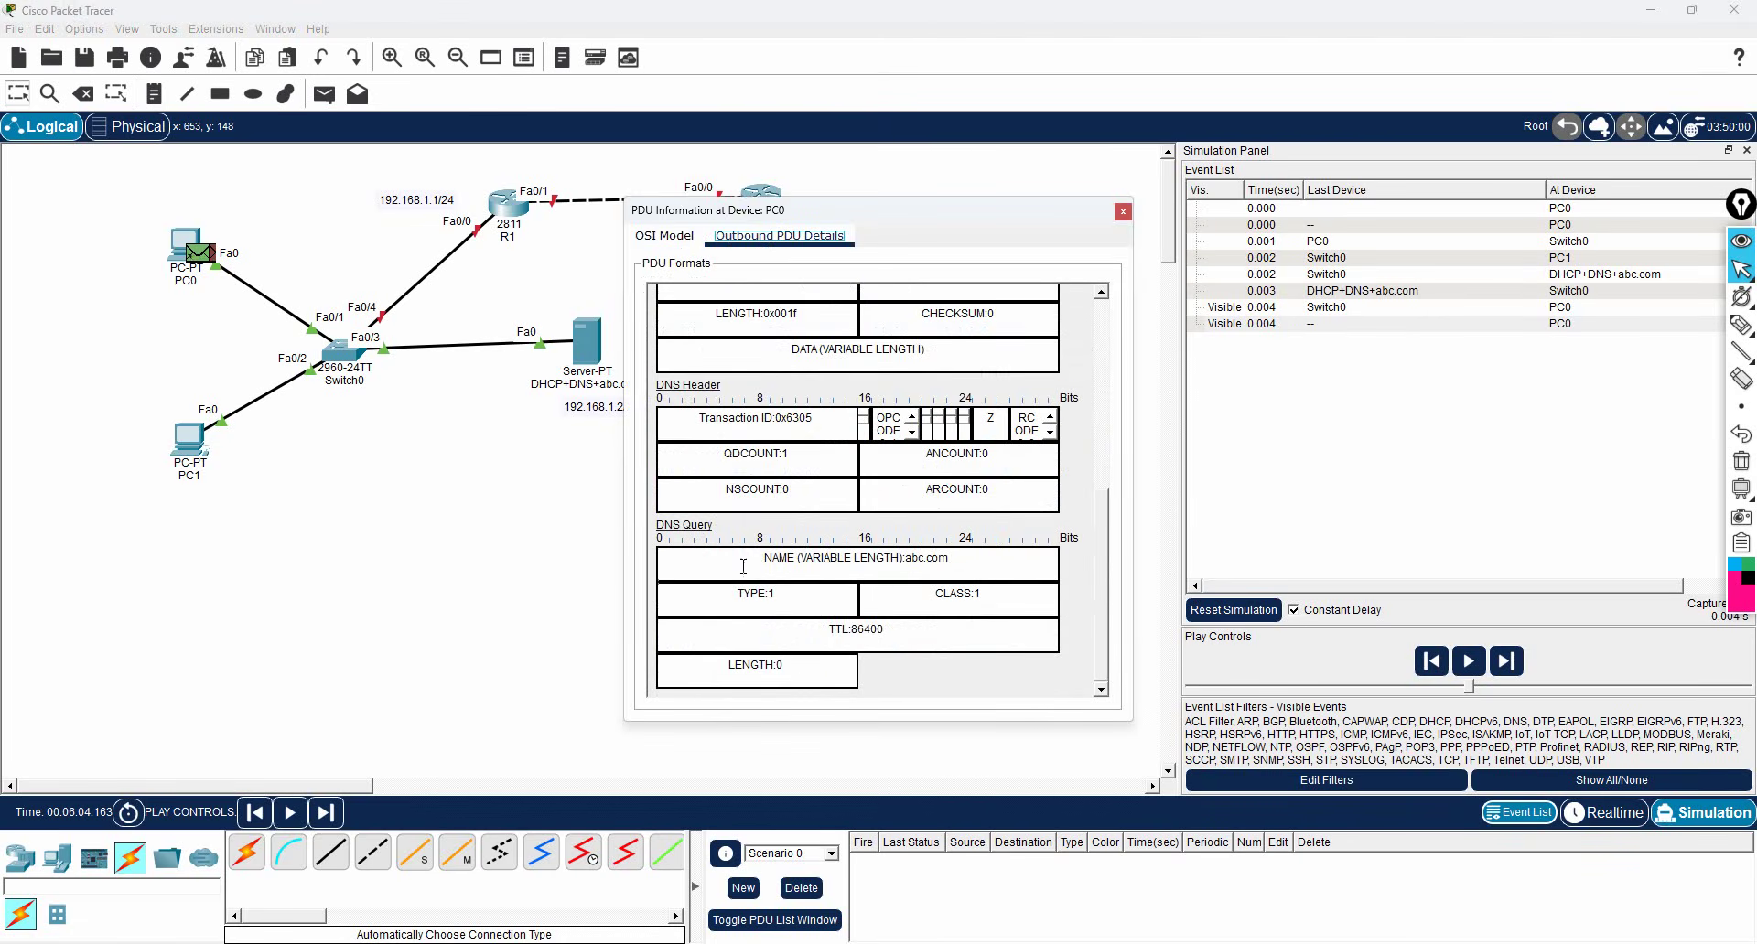
click(1122, 211)
Step: Forward PC0's DNS query through Switch0 to the server, checking the packet type at the switch
click(331, 812)
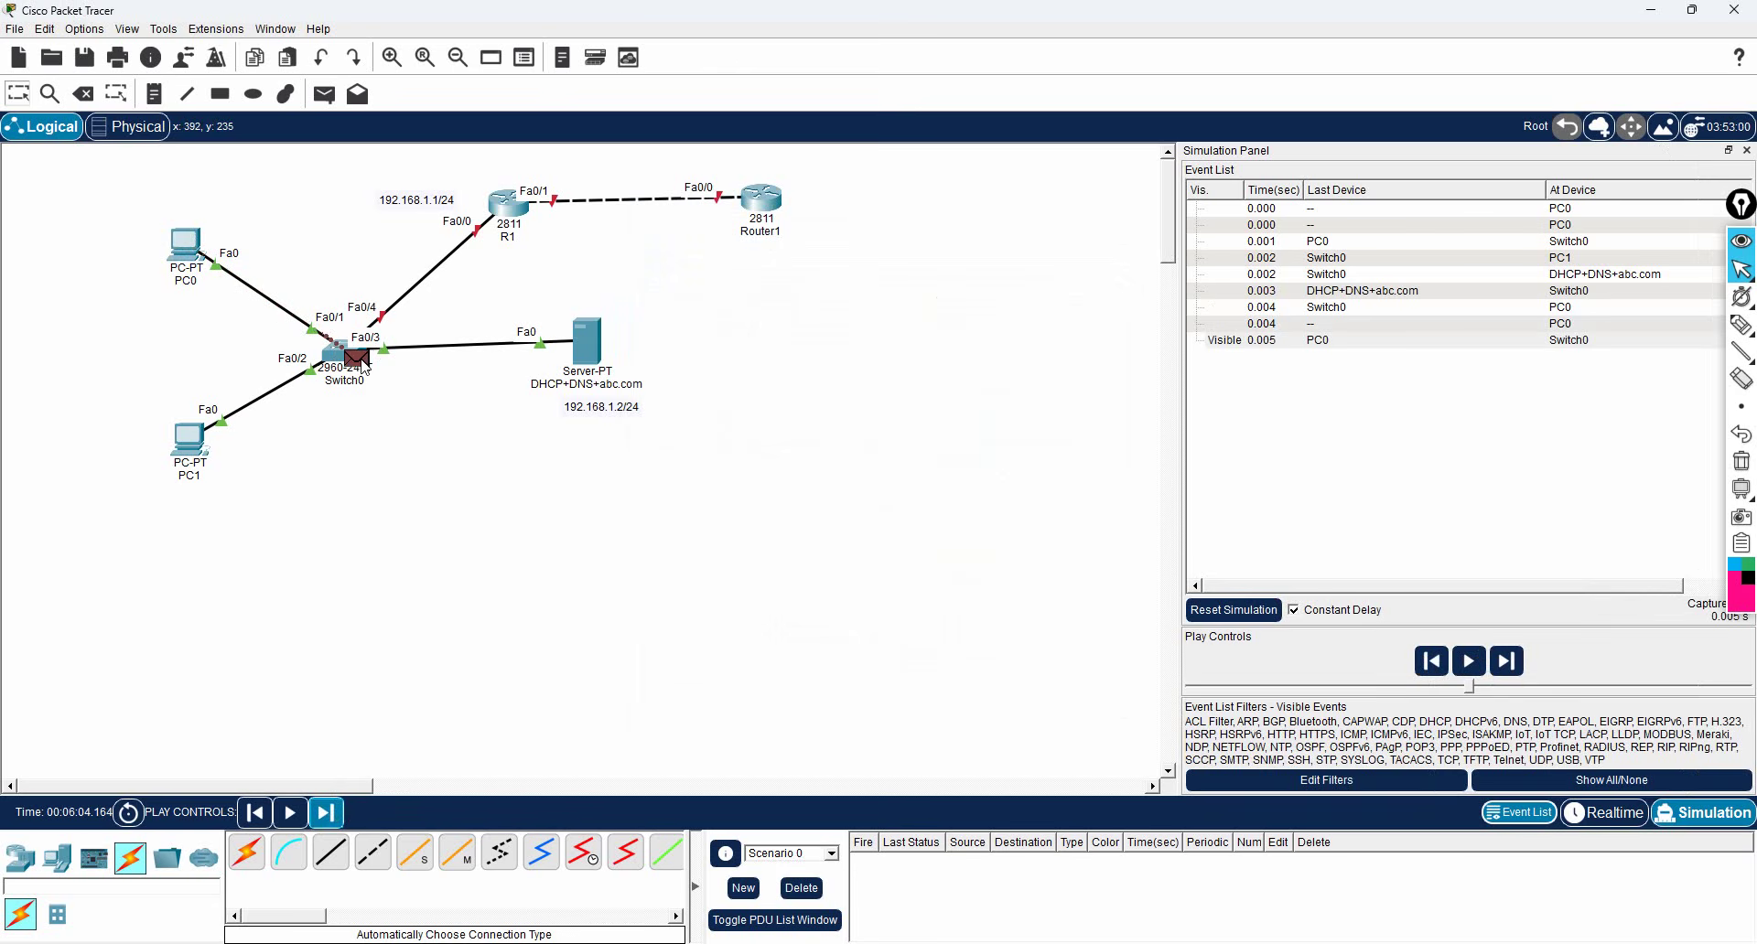
mouse_move(364, 367)
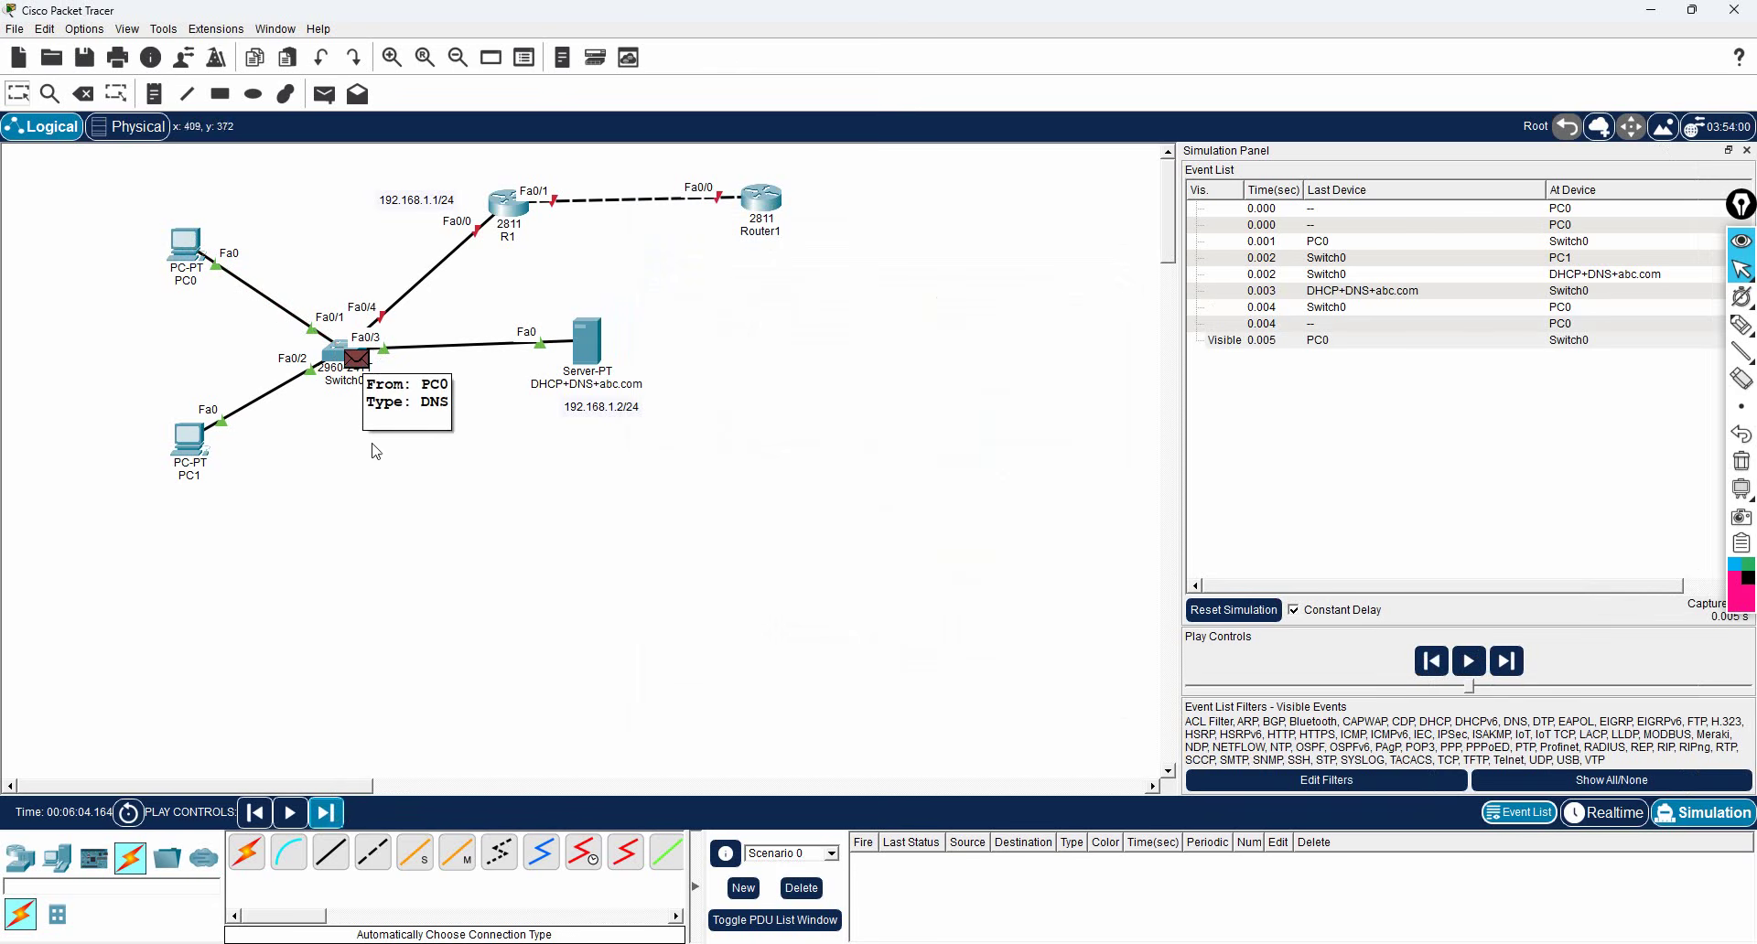
click(328, 813)
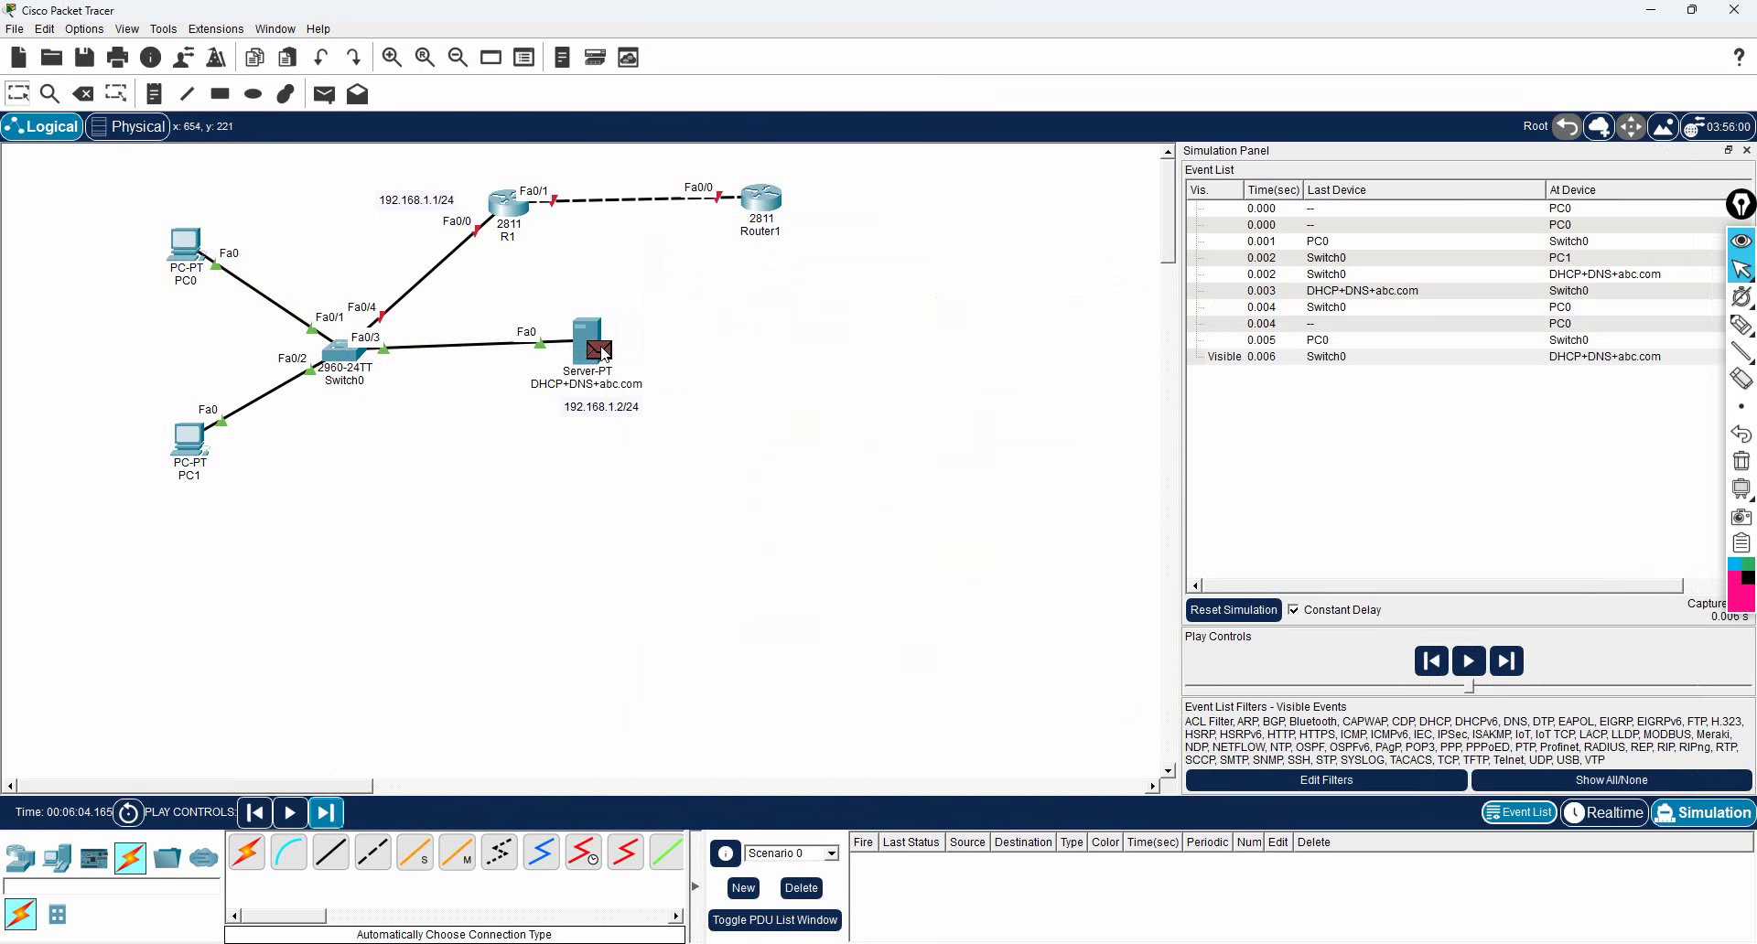
Step: Examine the DNS packet at the server, comparing the inbound query for abc.com with the outbound DNS answer and its IP address
click(601, 350)
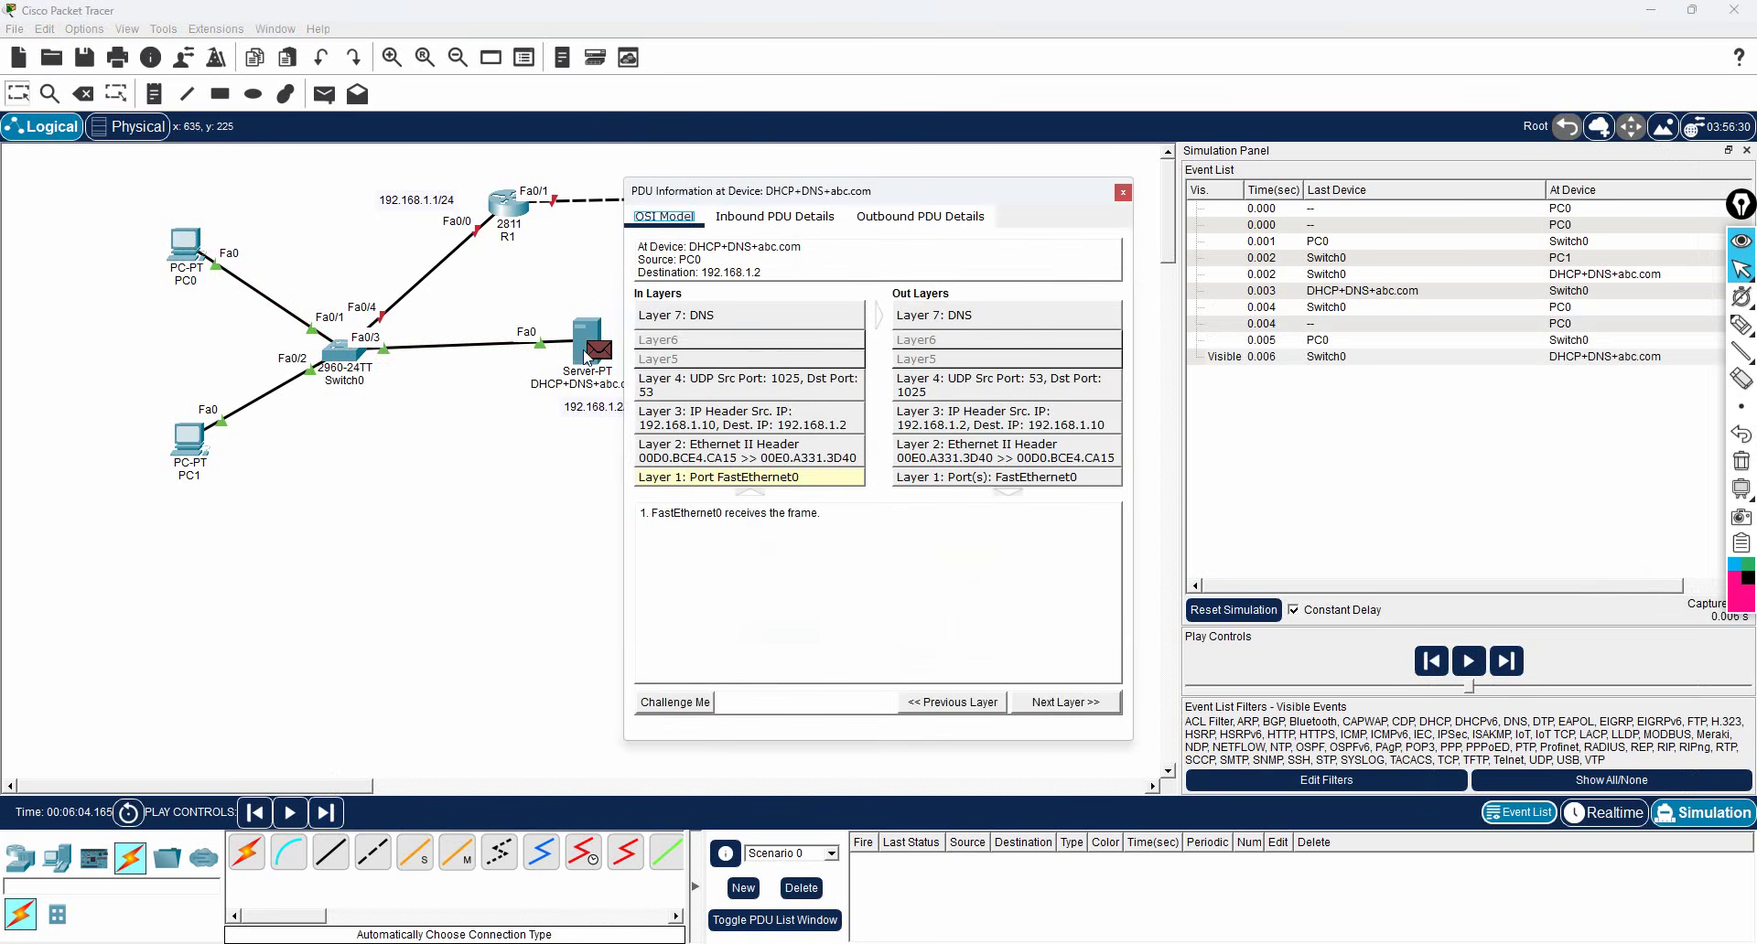
click(759, 216)
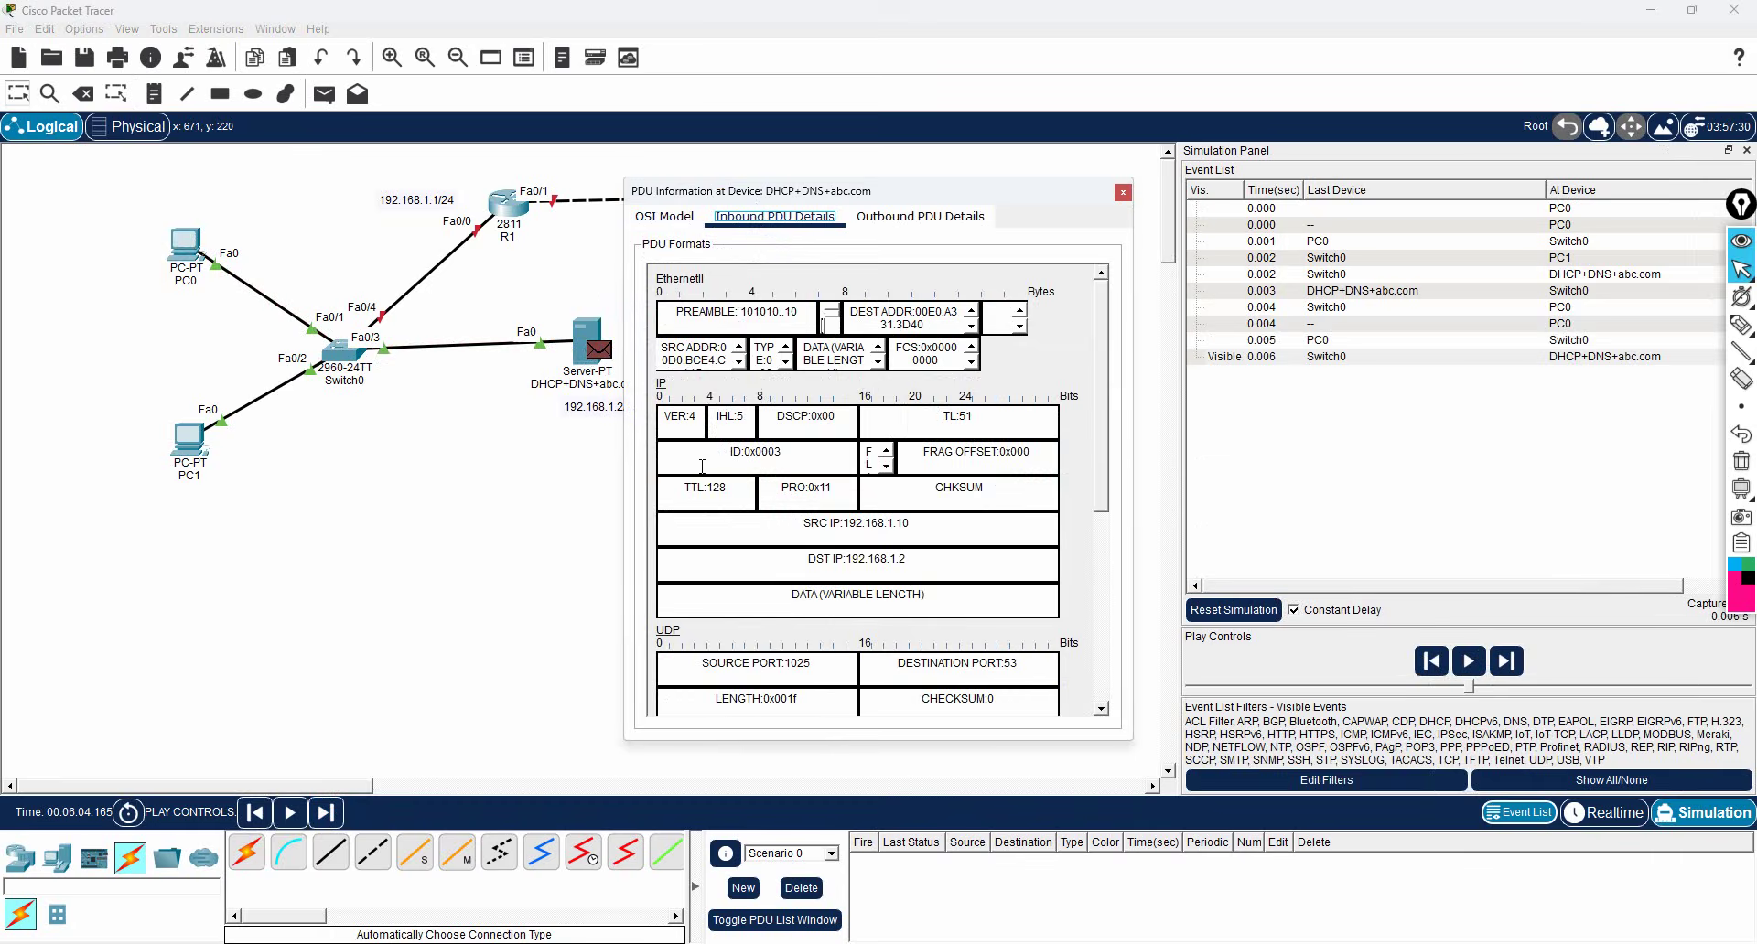
scroll(701, 466, down, 3)
scroll(686, 644, down, 1)
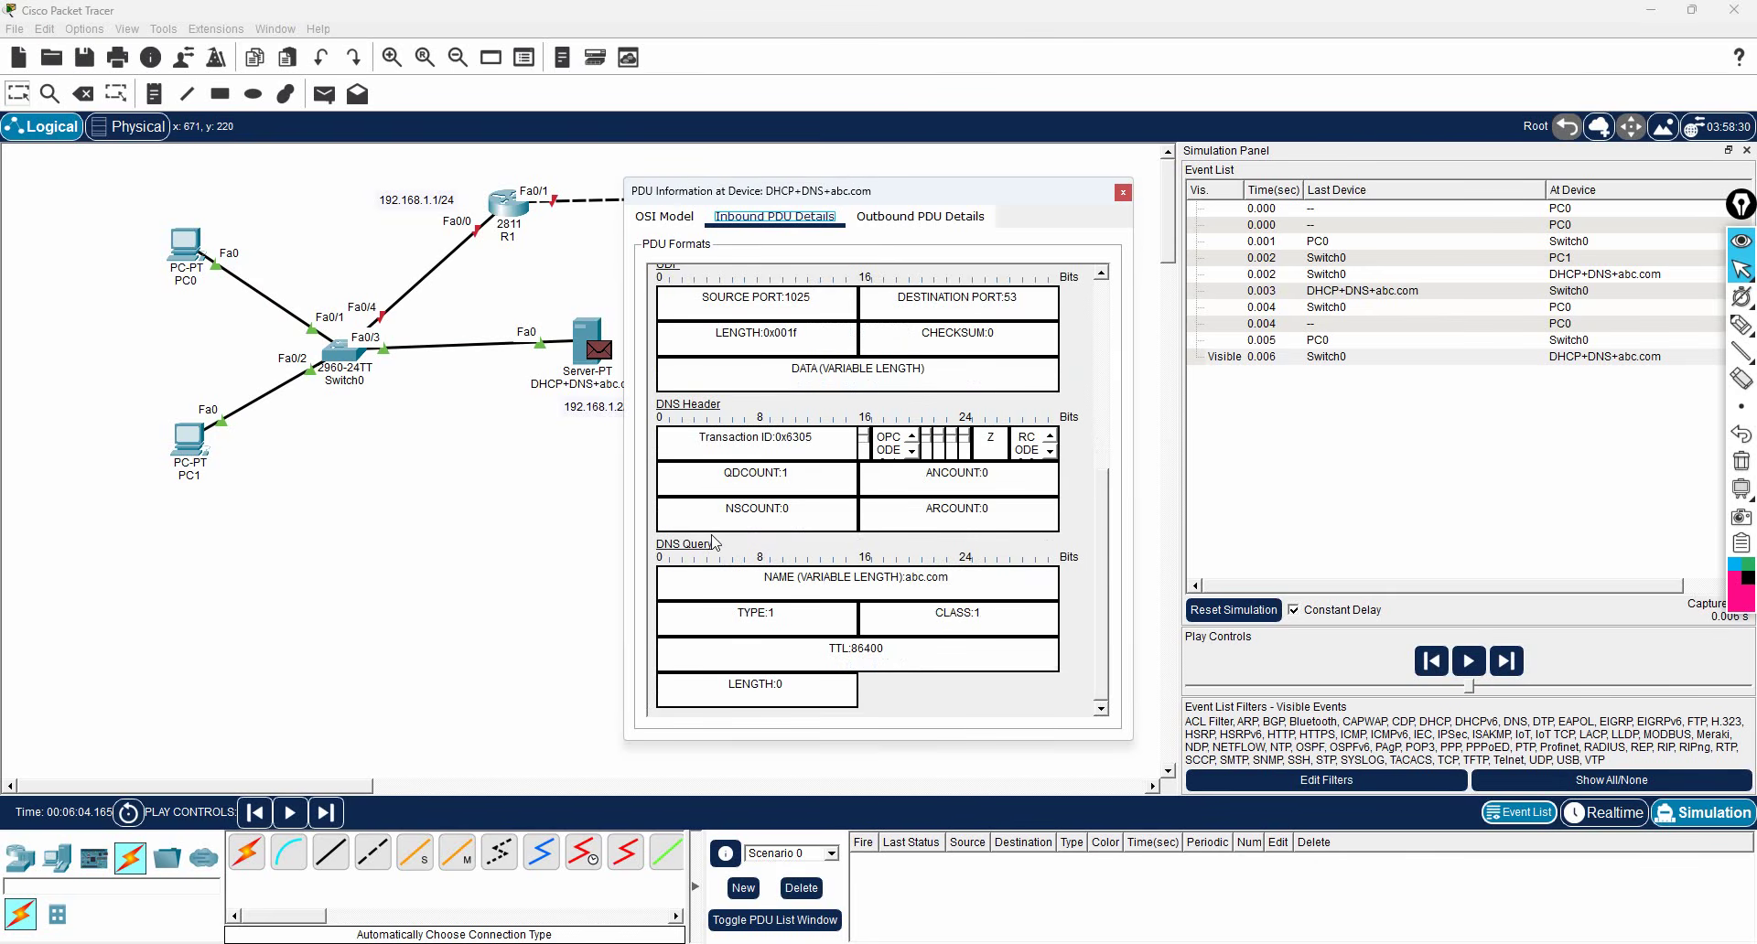
drag(955, 581, 901, 580)
click(895, 222)
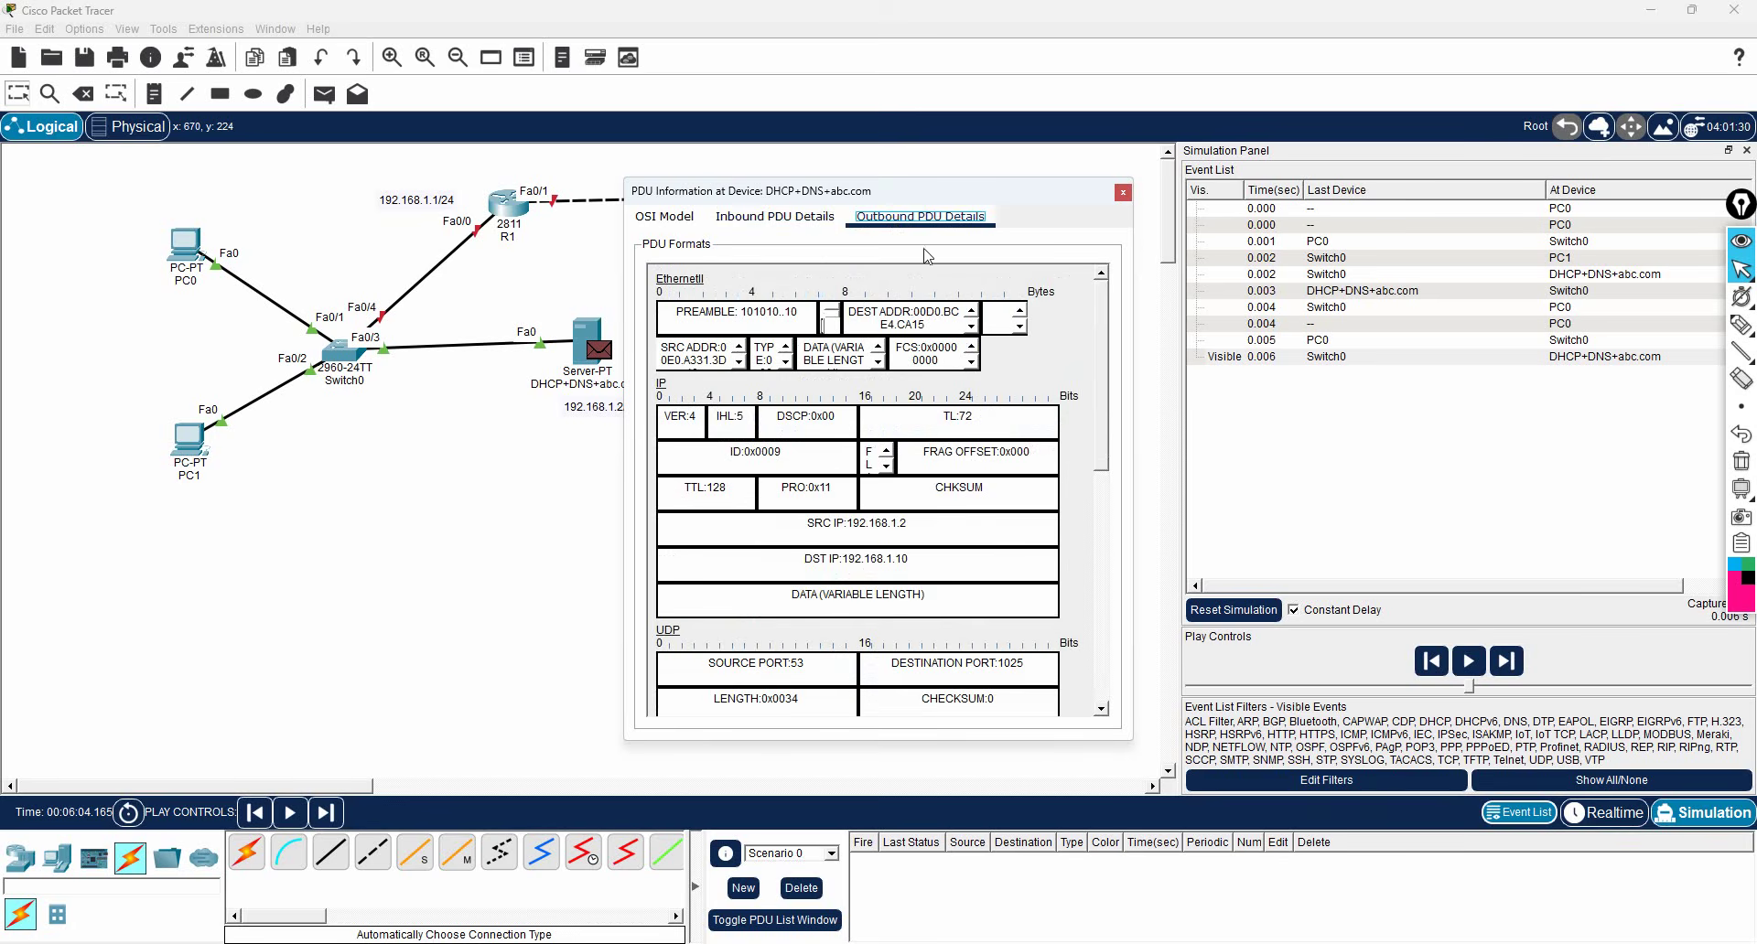
scroll(750, 436, down, 5)
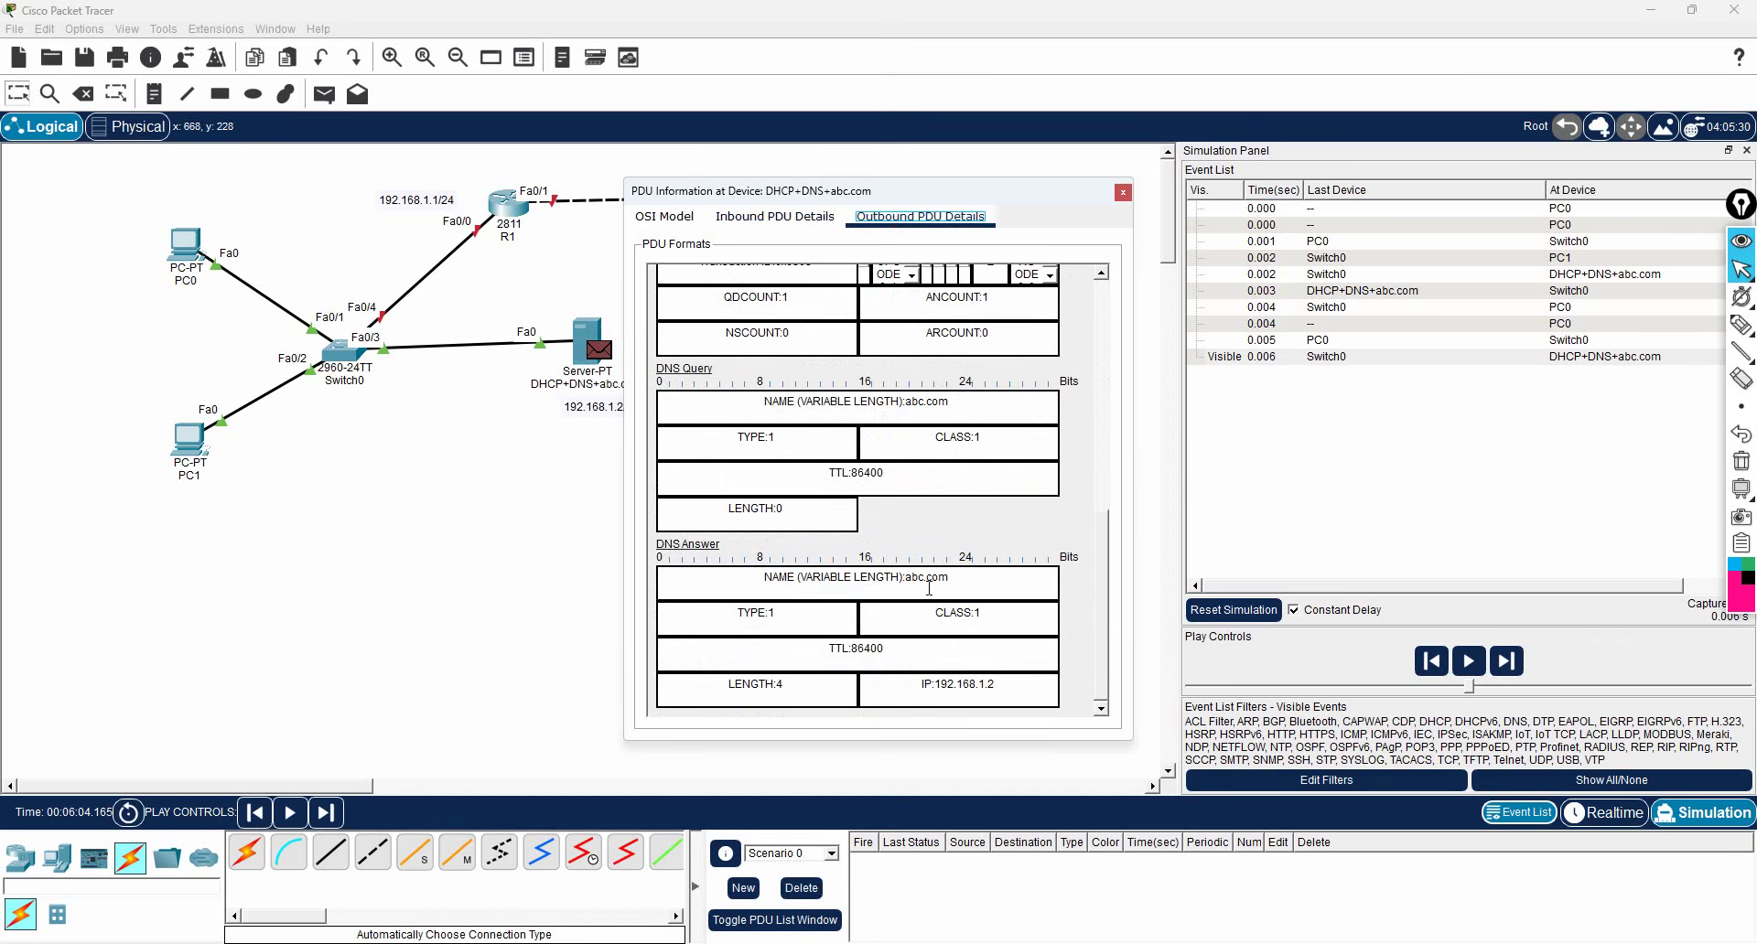
drag(997, 684, 937, 681)
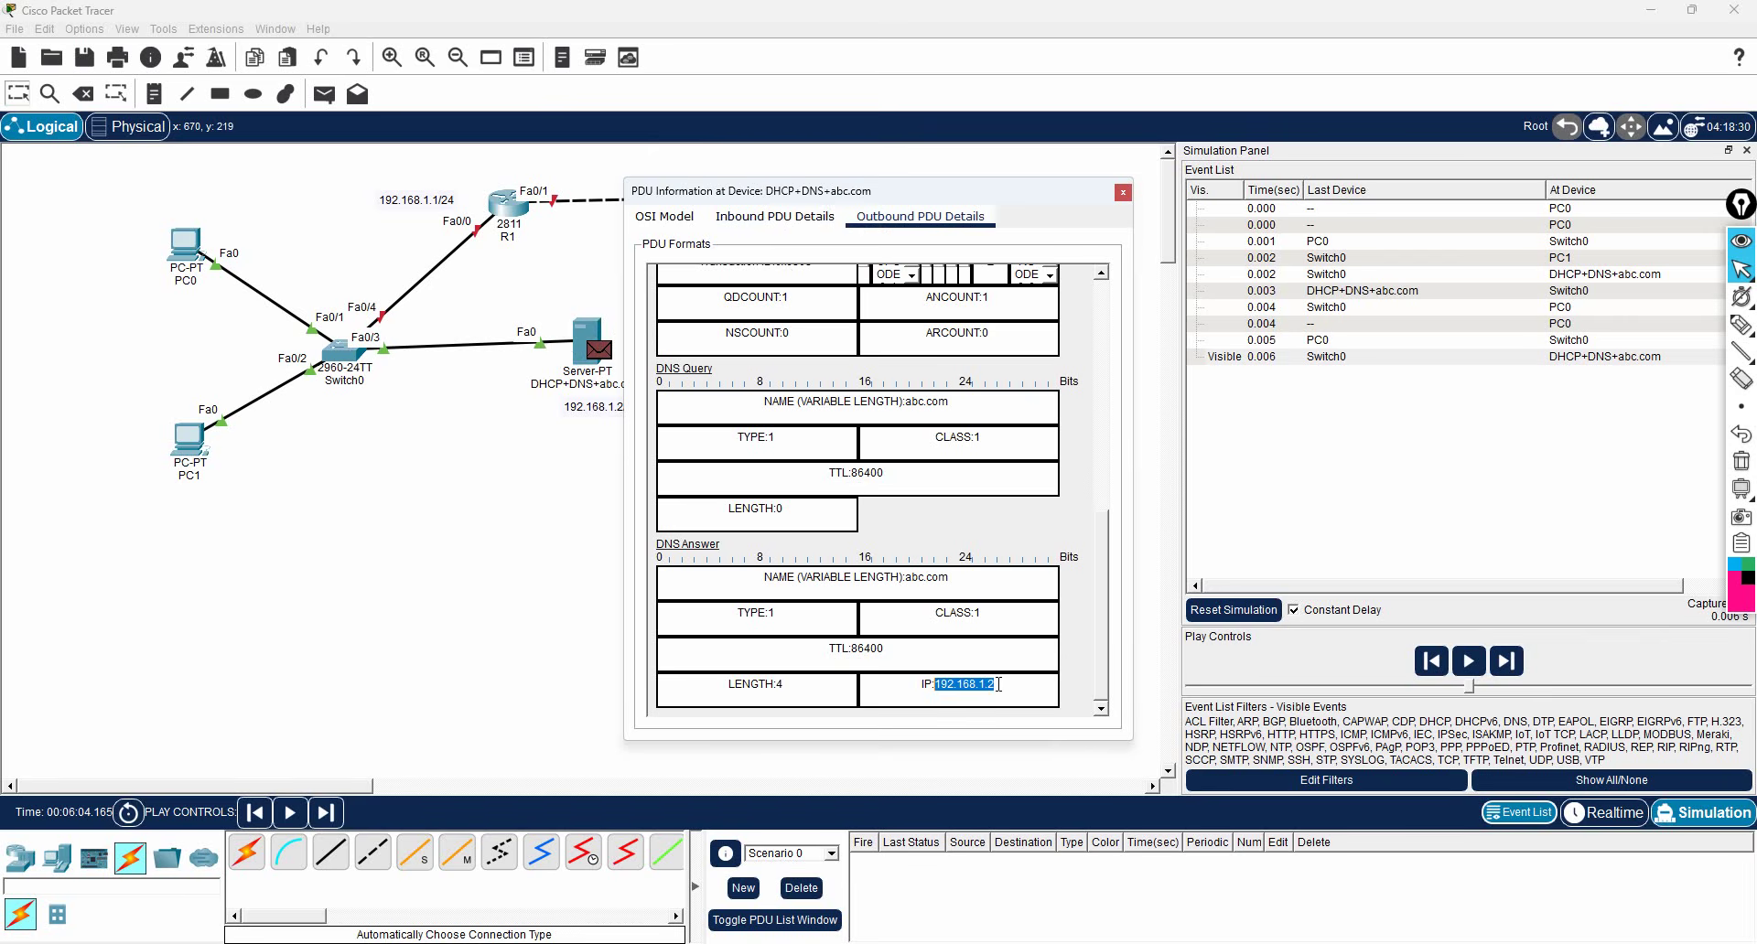
click(1123, 192)
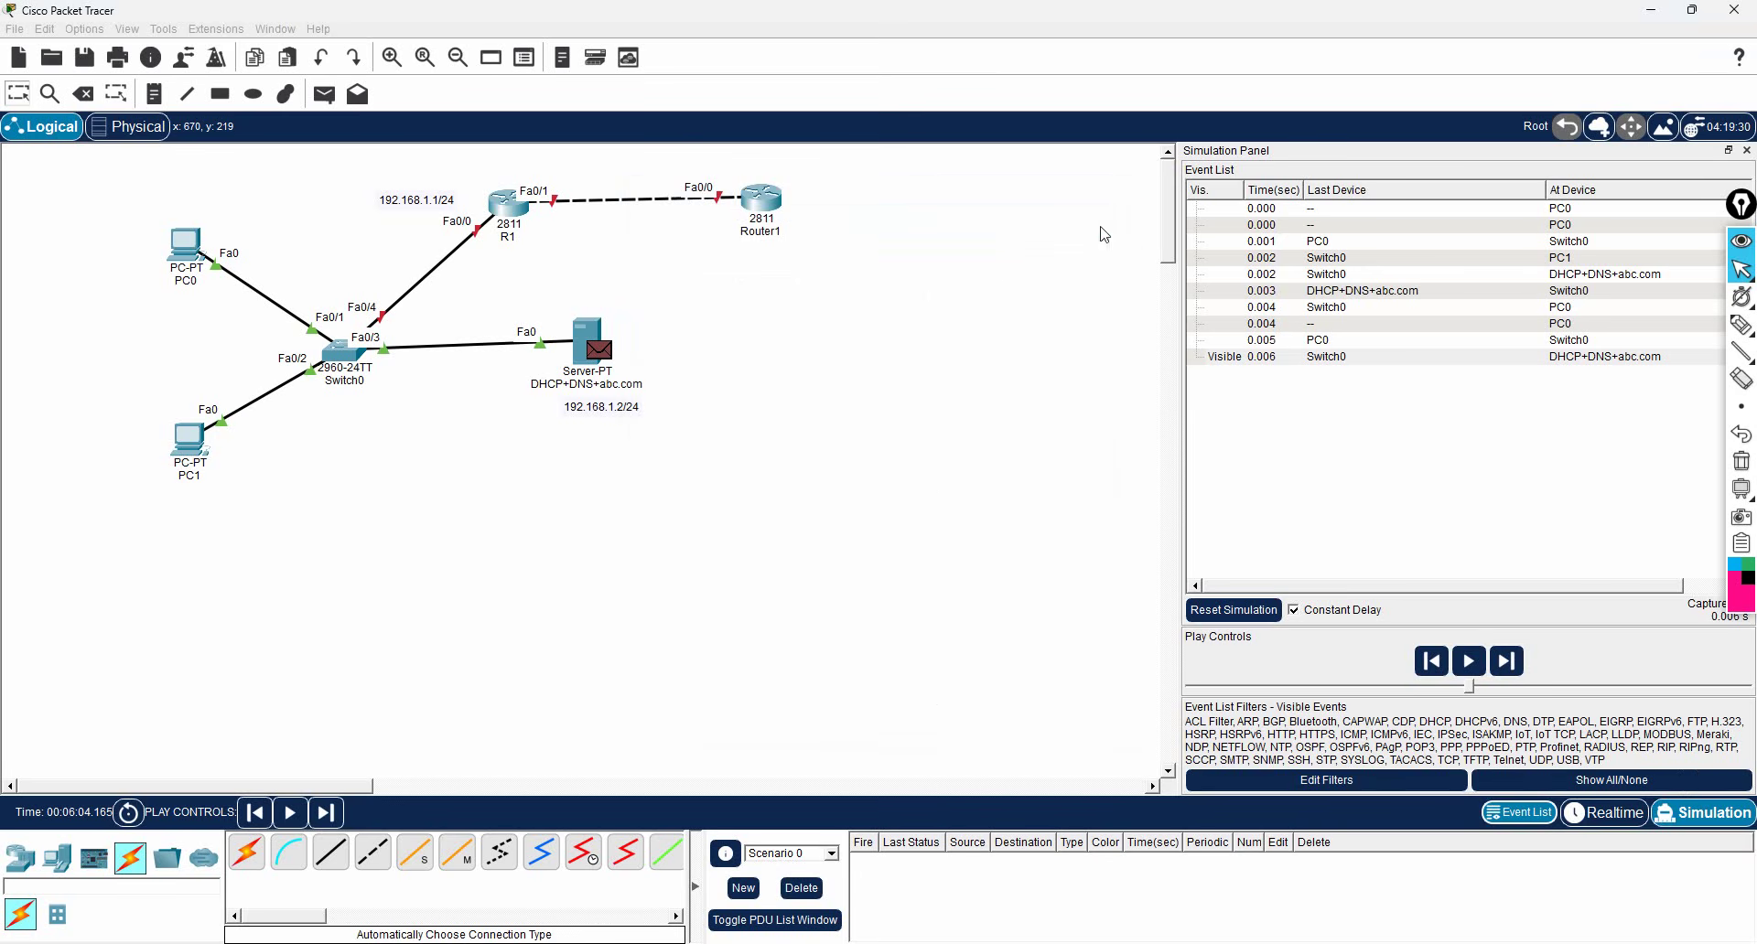
Step: Advance the simulation to carry the DNS reply back to PC0 and PC0's following packet to Switch0
click(332, 813)
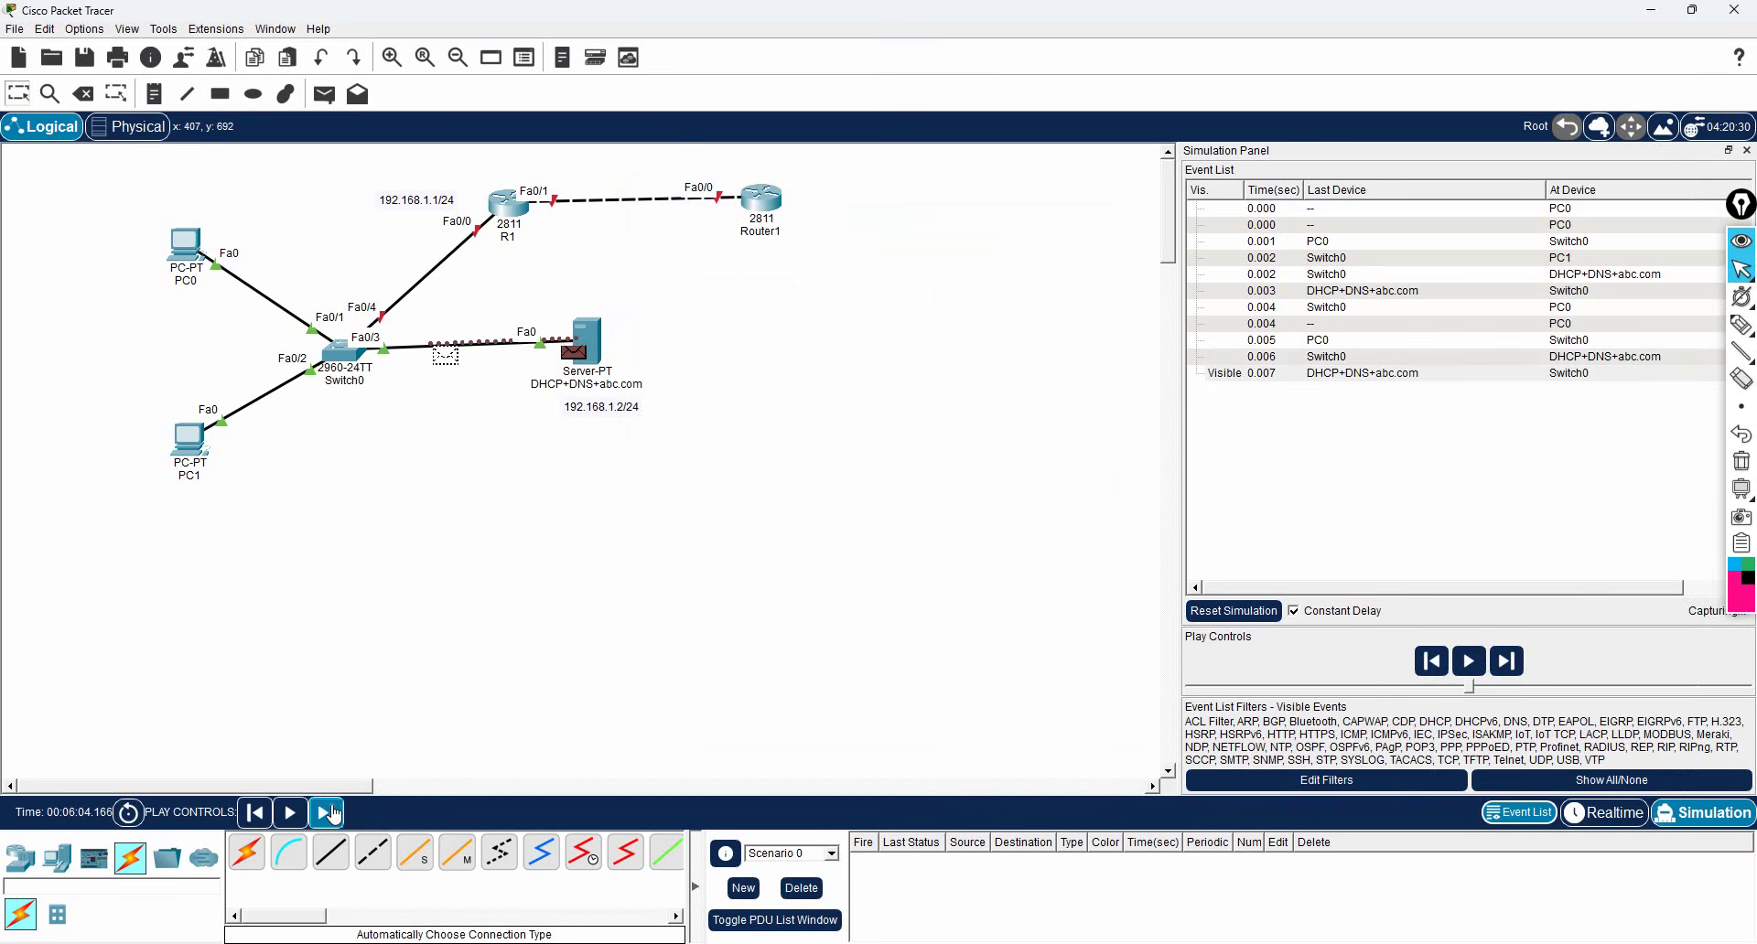
click(331, 812)
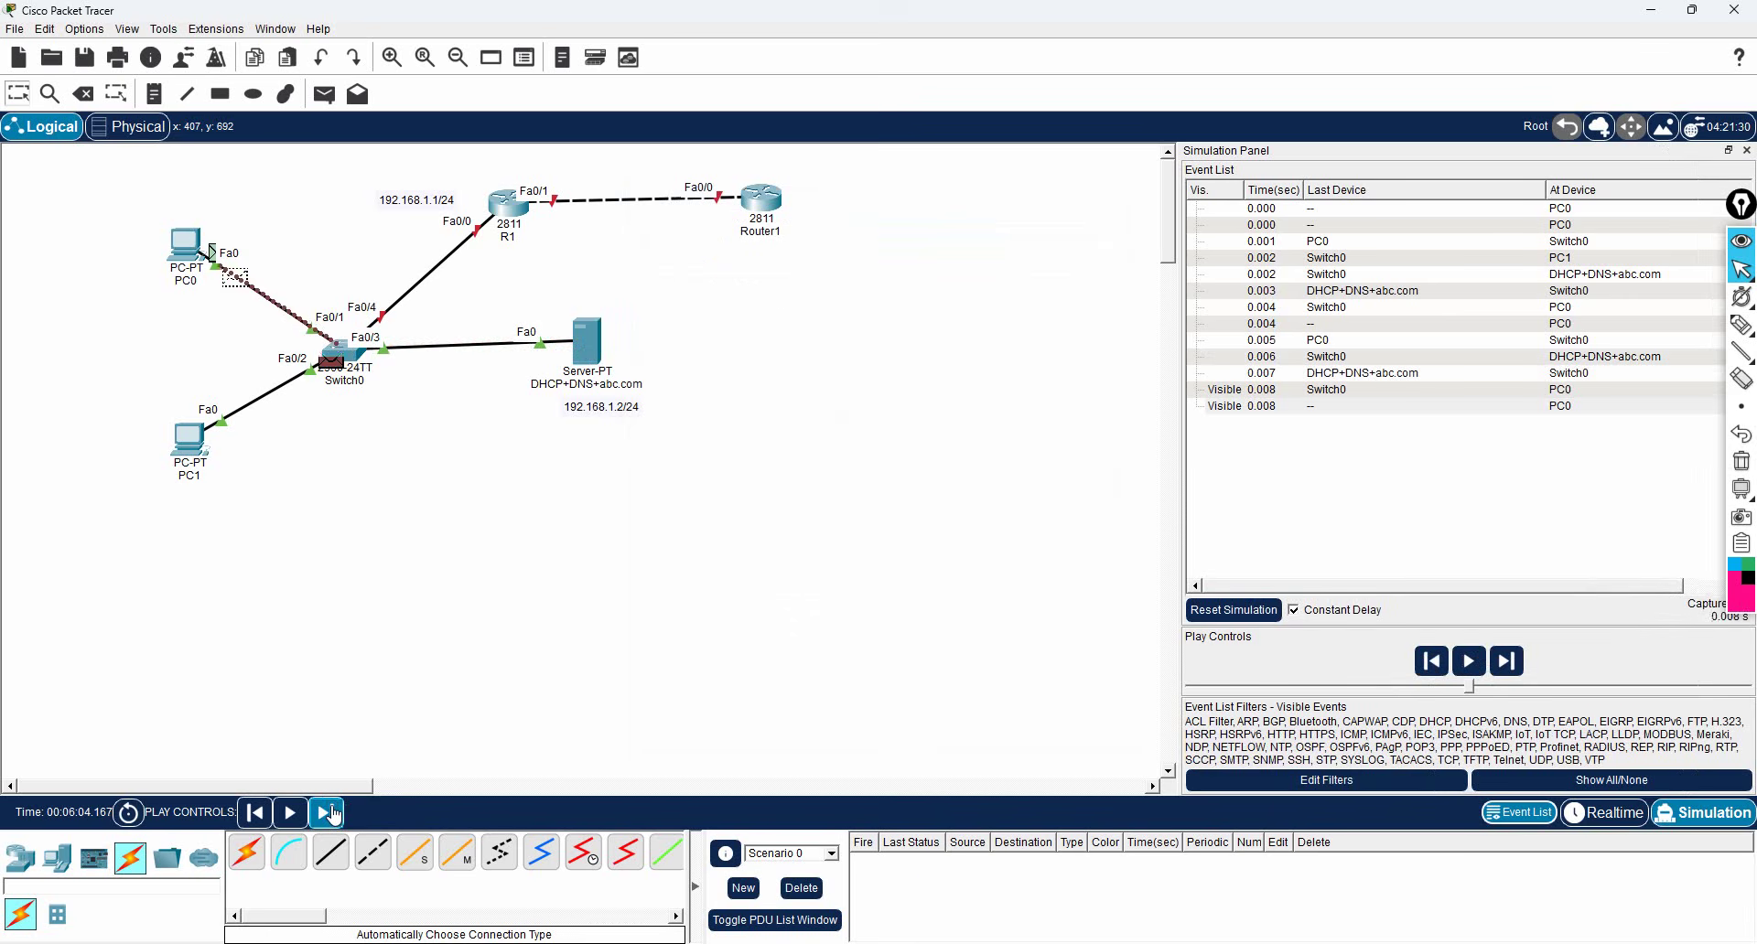
click(333, 812)
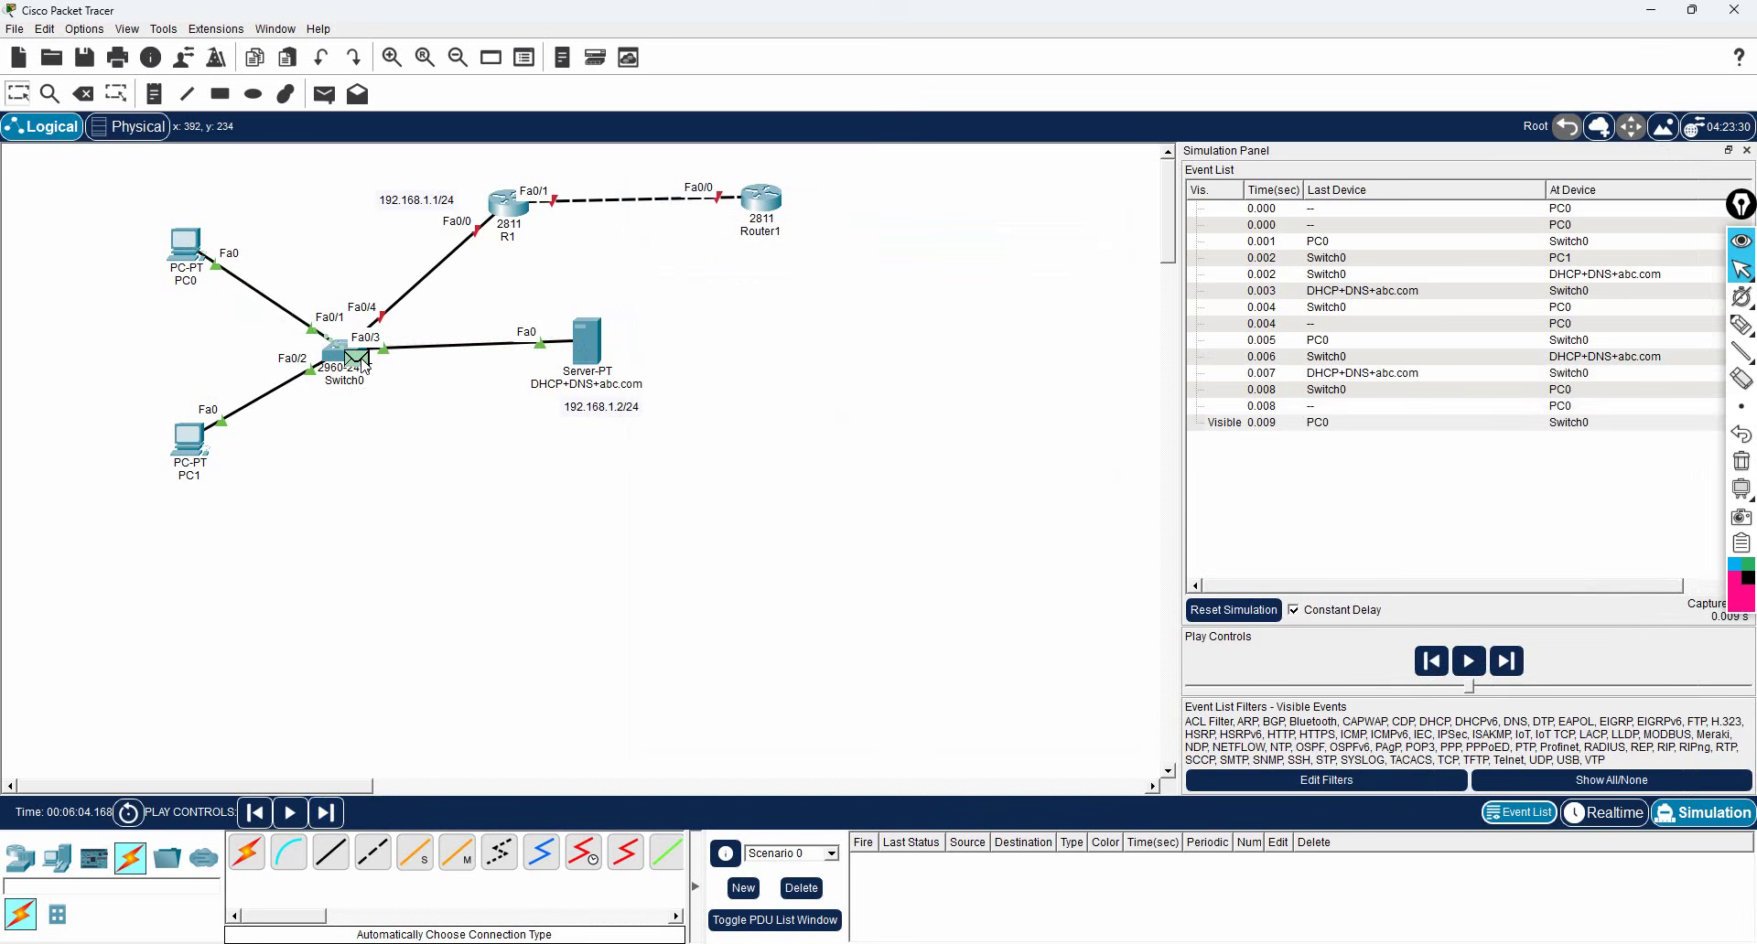
Step: Examine the inbound PDU details of the packet at Switch0, including source and destination IP addresses and TCP ports
click(363, 364)
click(819, 236)
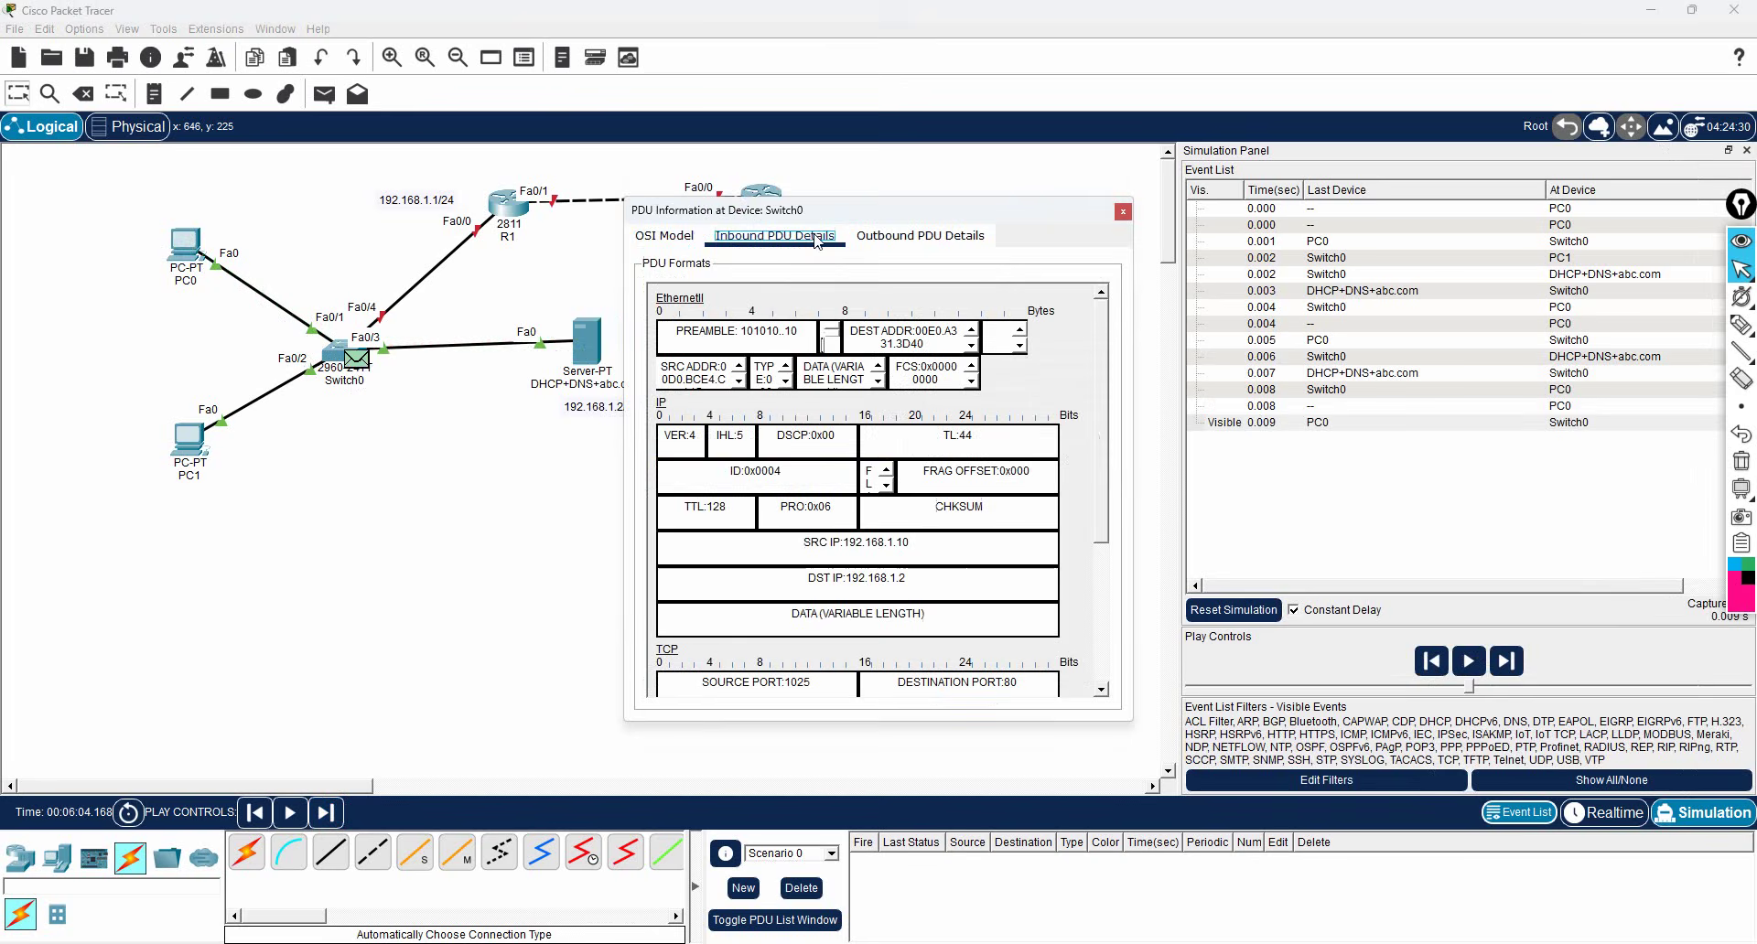
drag(622, 406, 480, 406)
scroll(748, 410, down, 5)
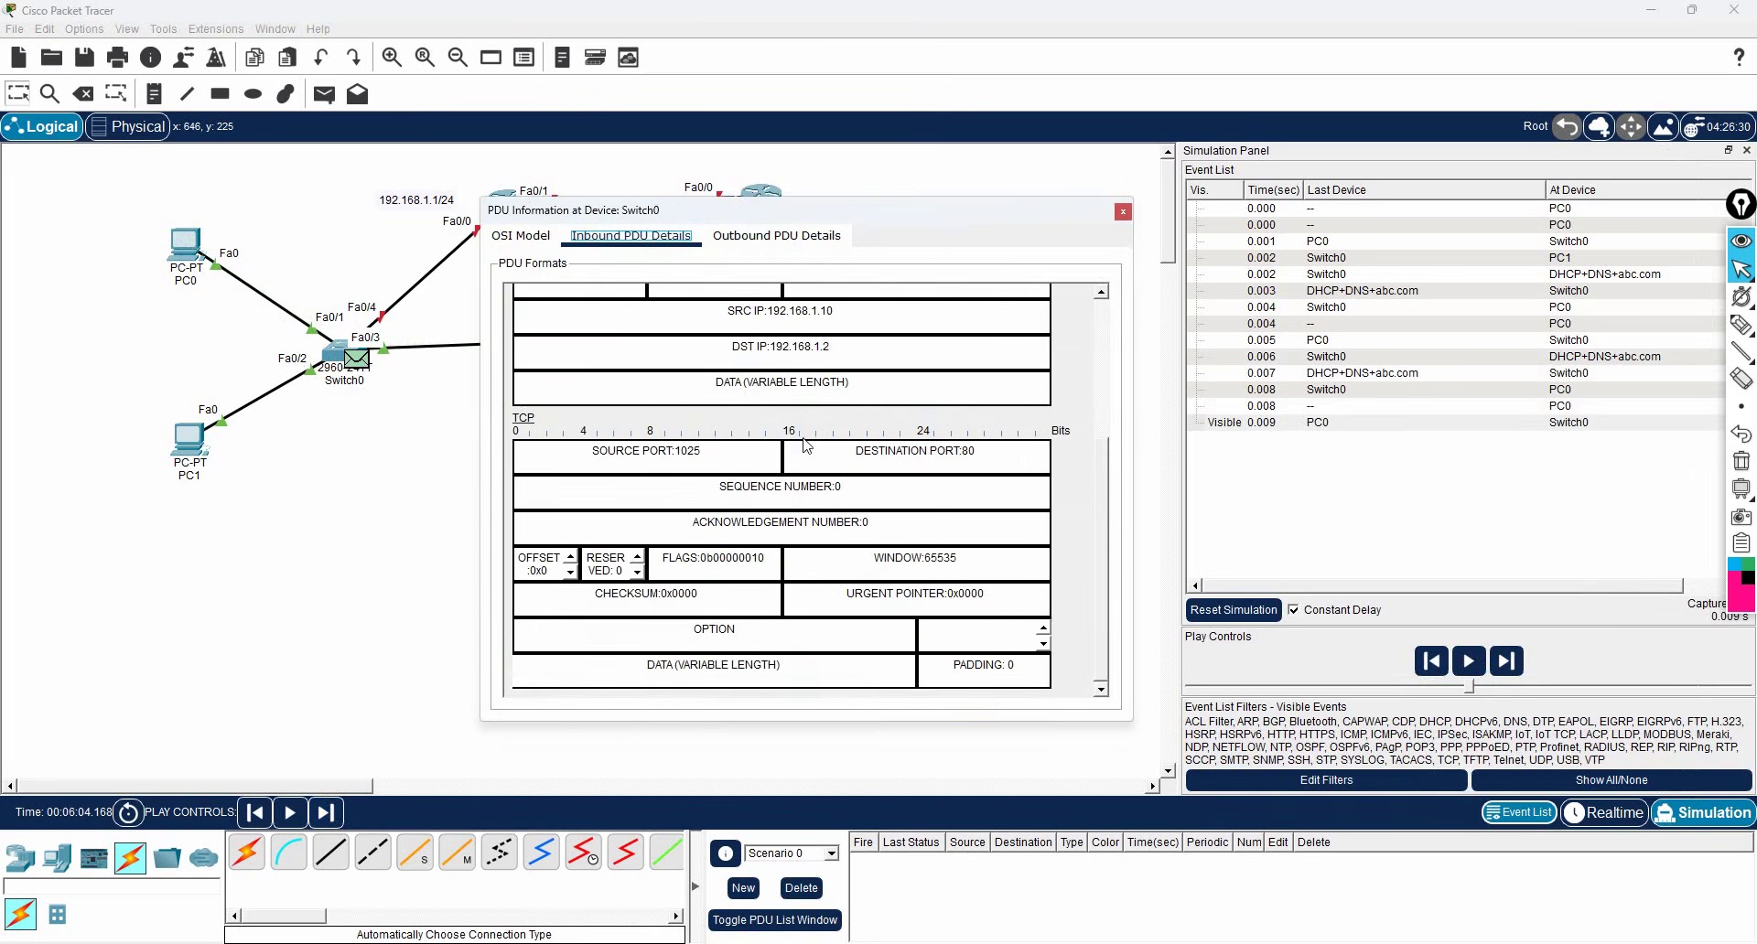
scroll(829, 455, up, 4)
click(737, 421)
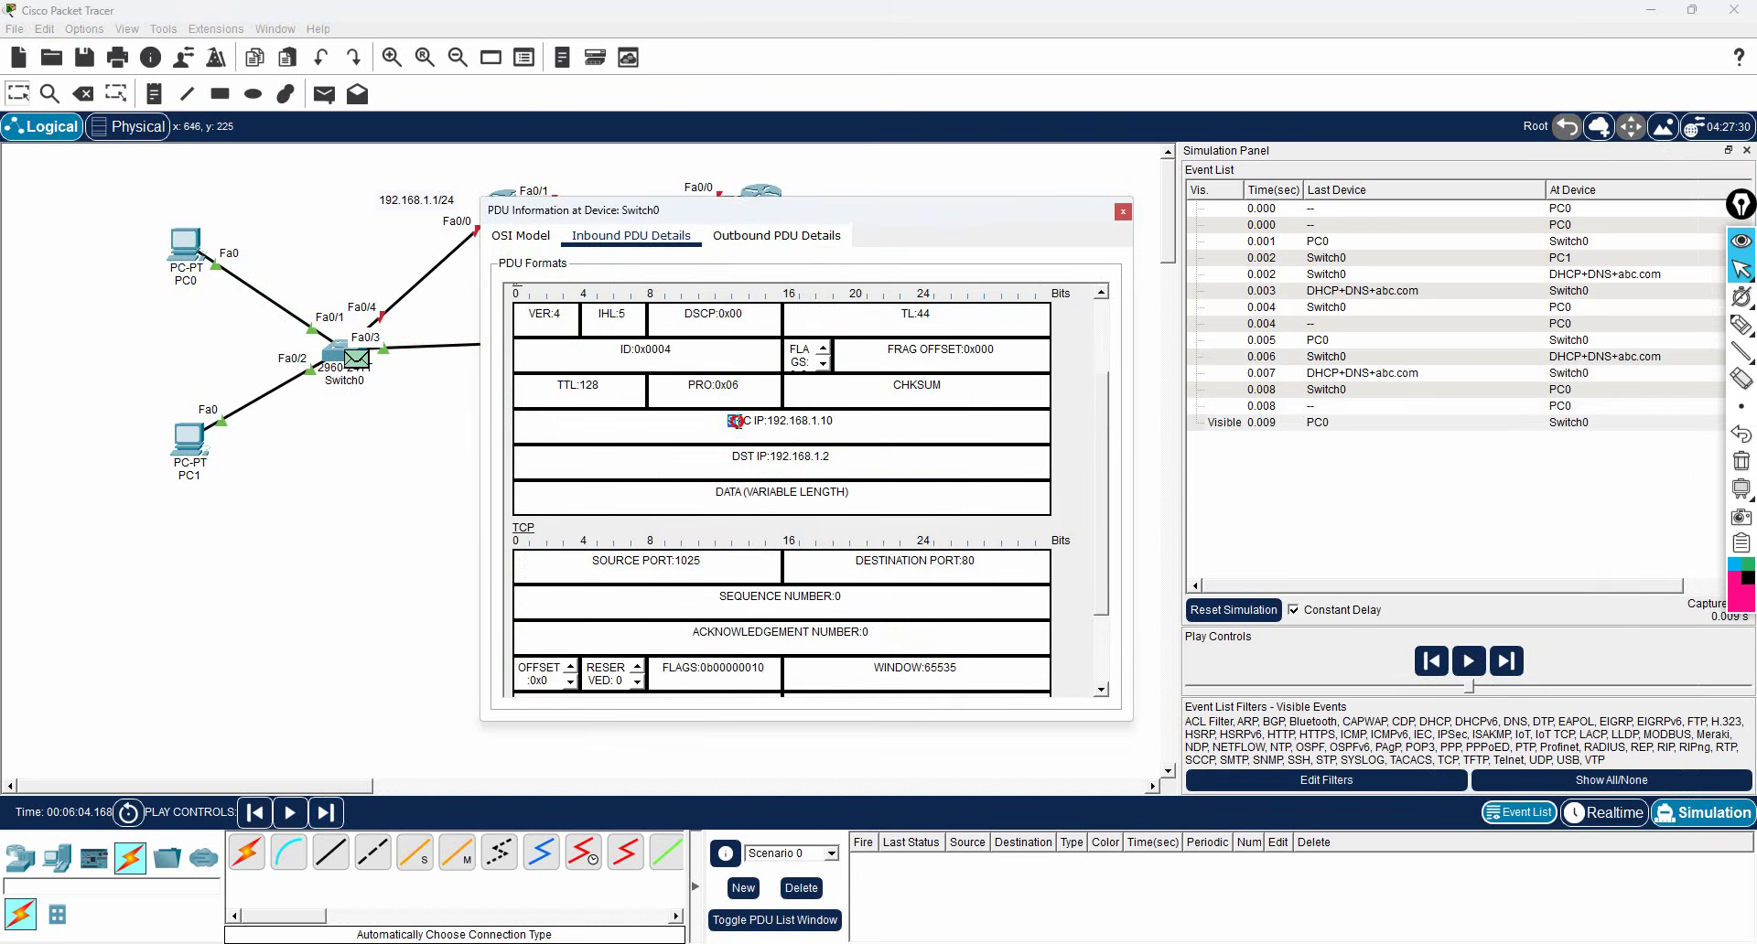
drag(856, 454, 721, 453)
scroll(719, 439, down, 2)
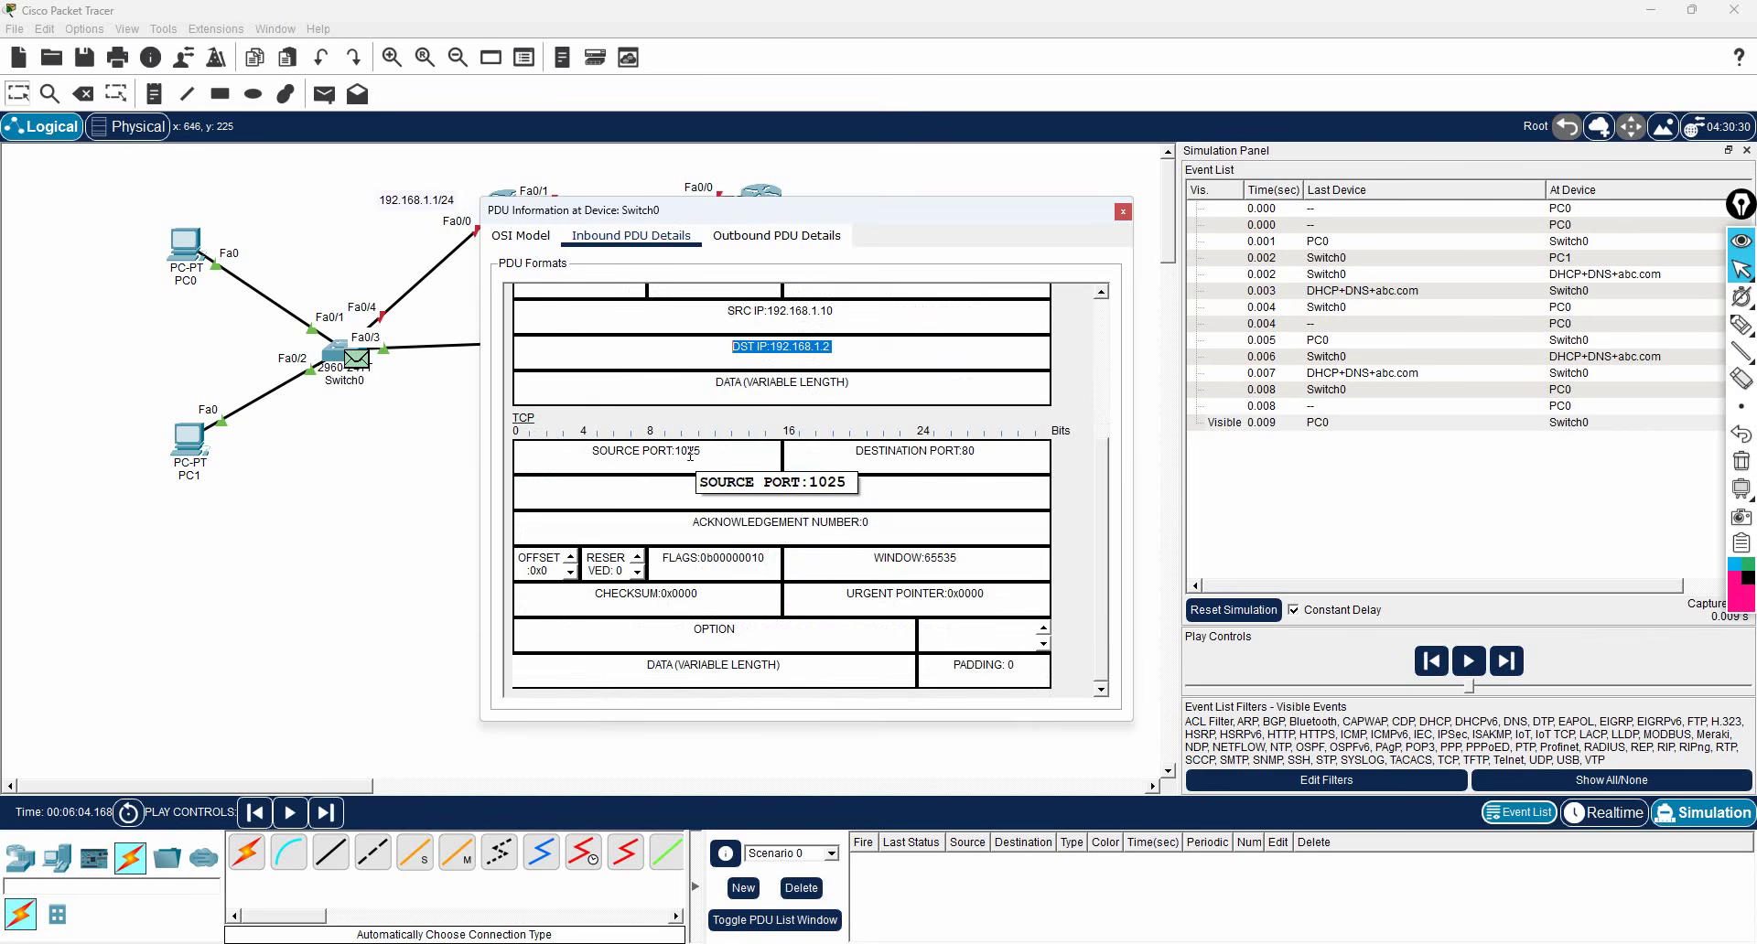
drag(976, 451, 963, 450)
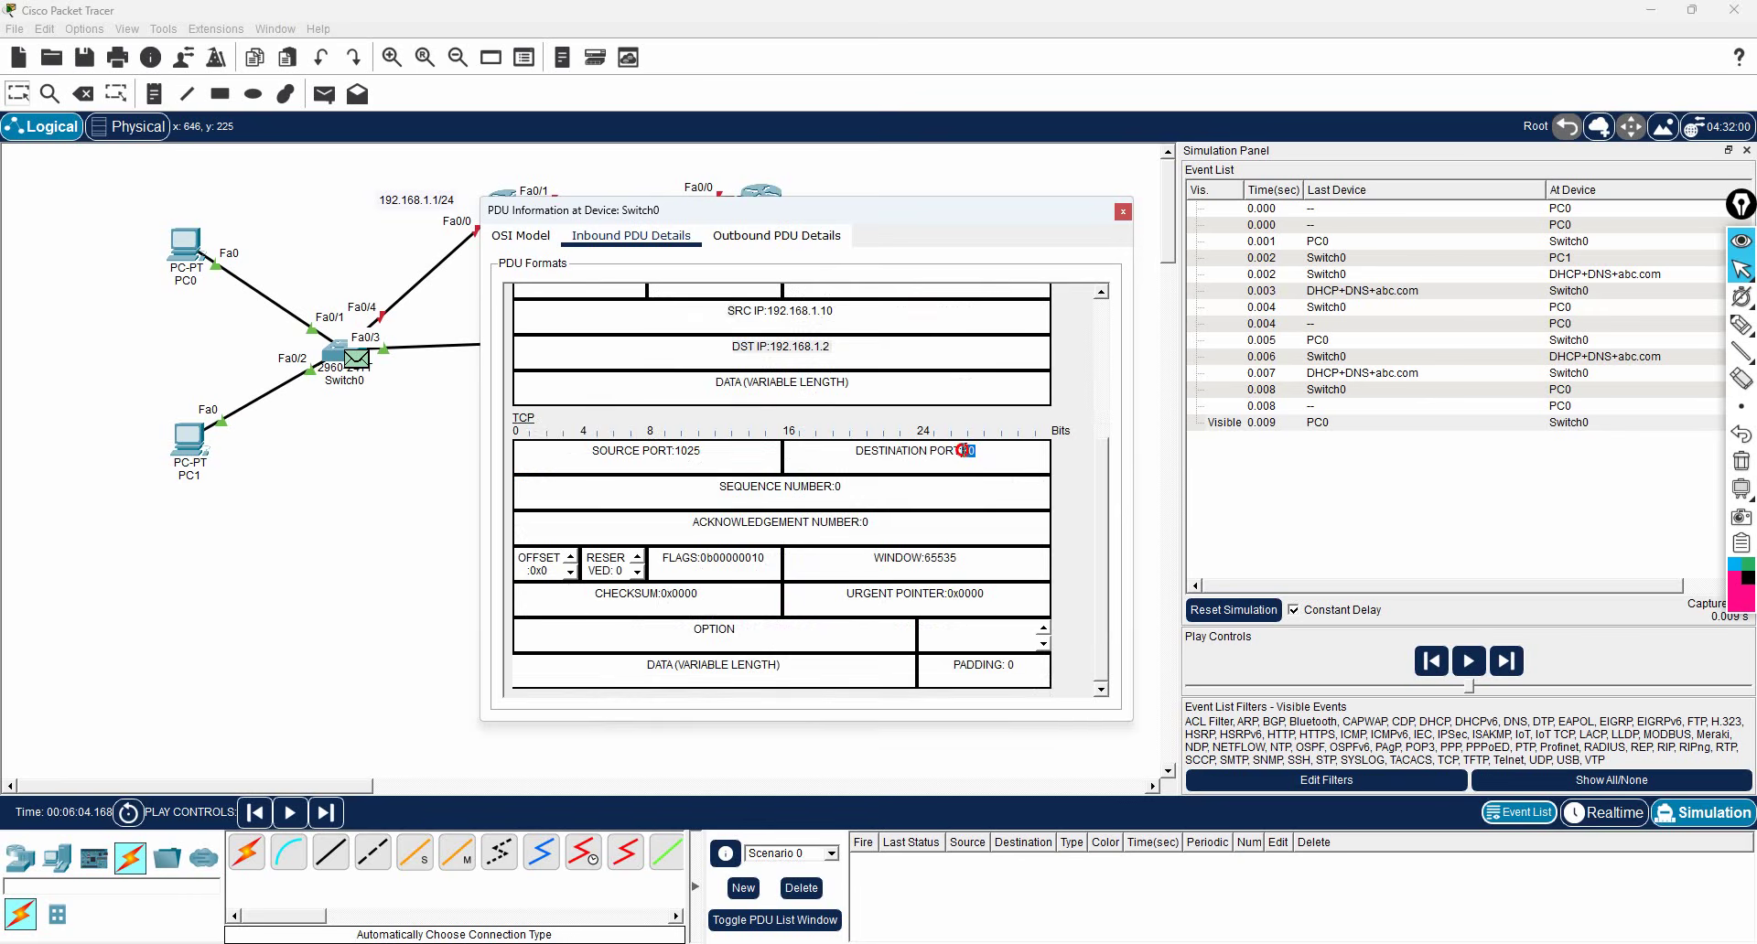
click(1124, 212)
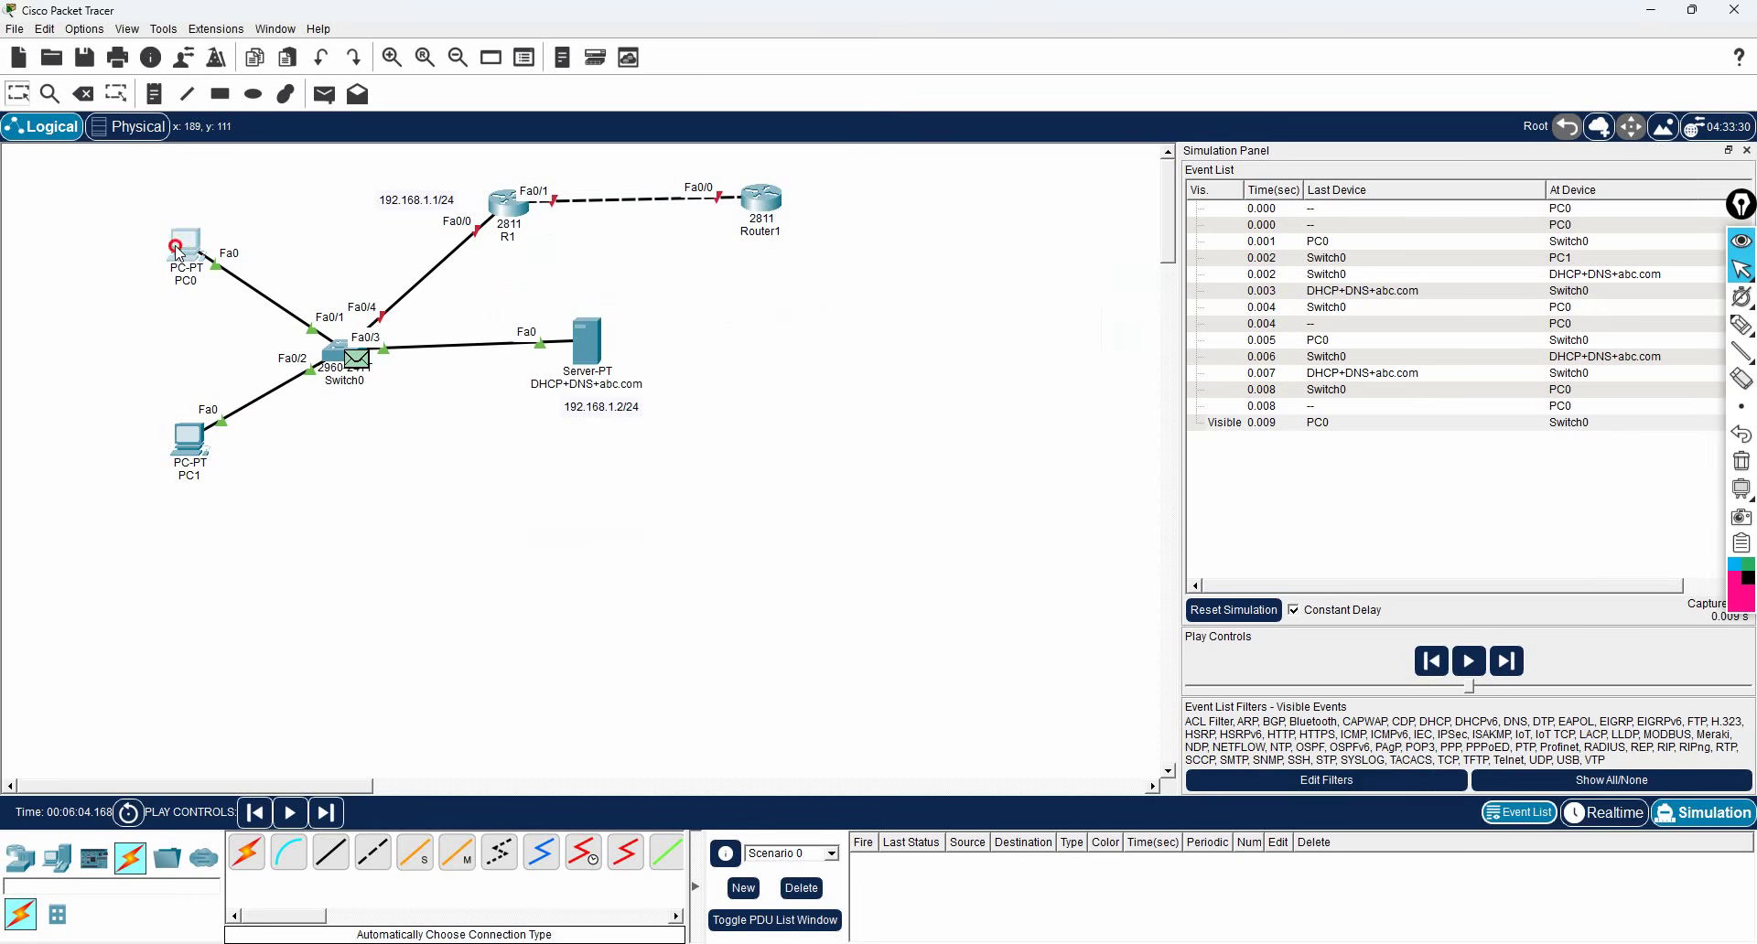
Step: Step the simulation through the TCP and HTTP exchange between PC0 and the server, checking PC0's web browser for the page between captures
click(188, 253)
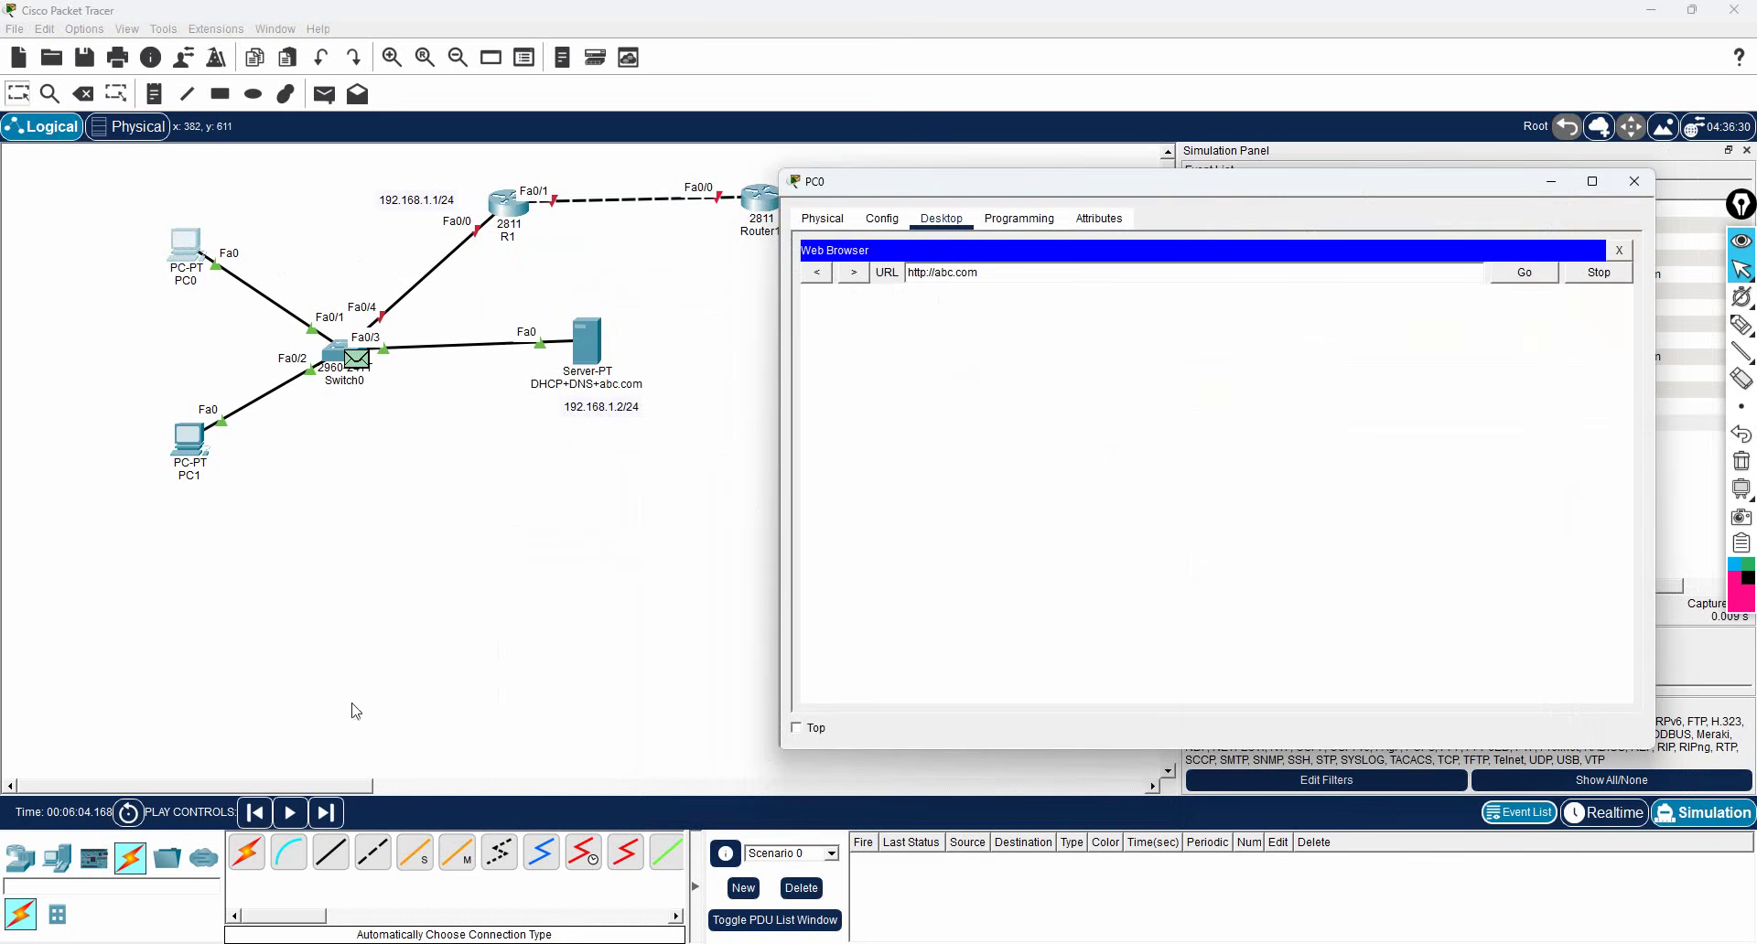
click(333, 815)
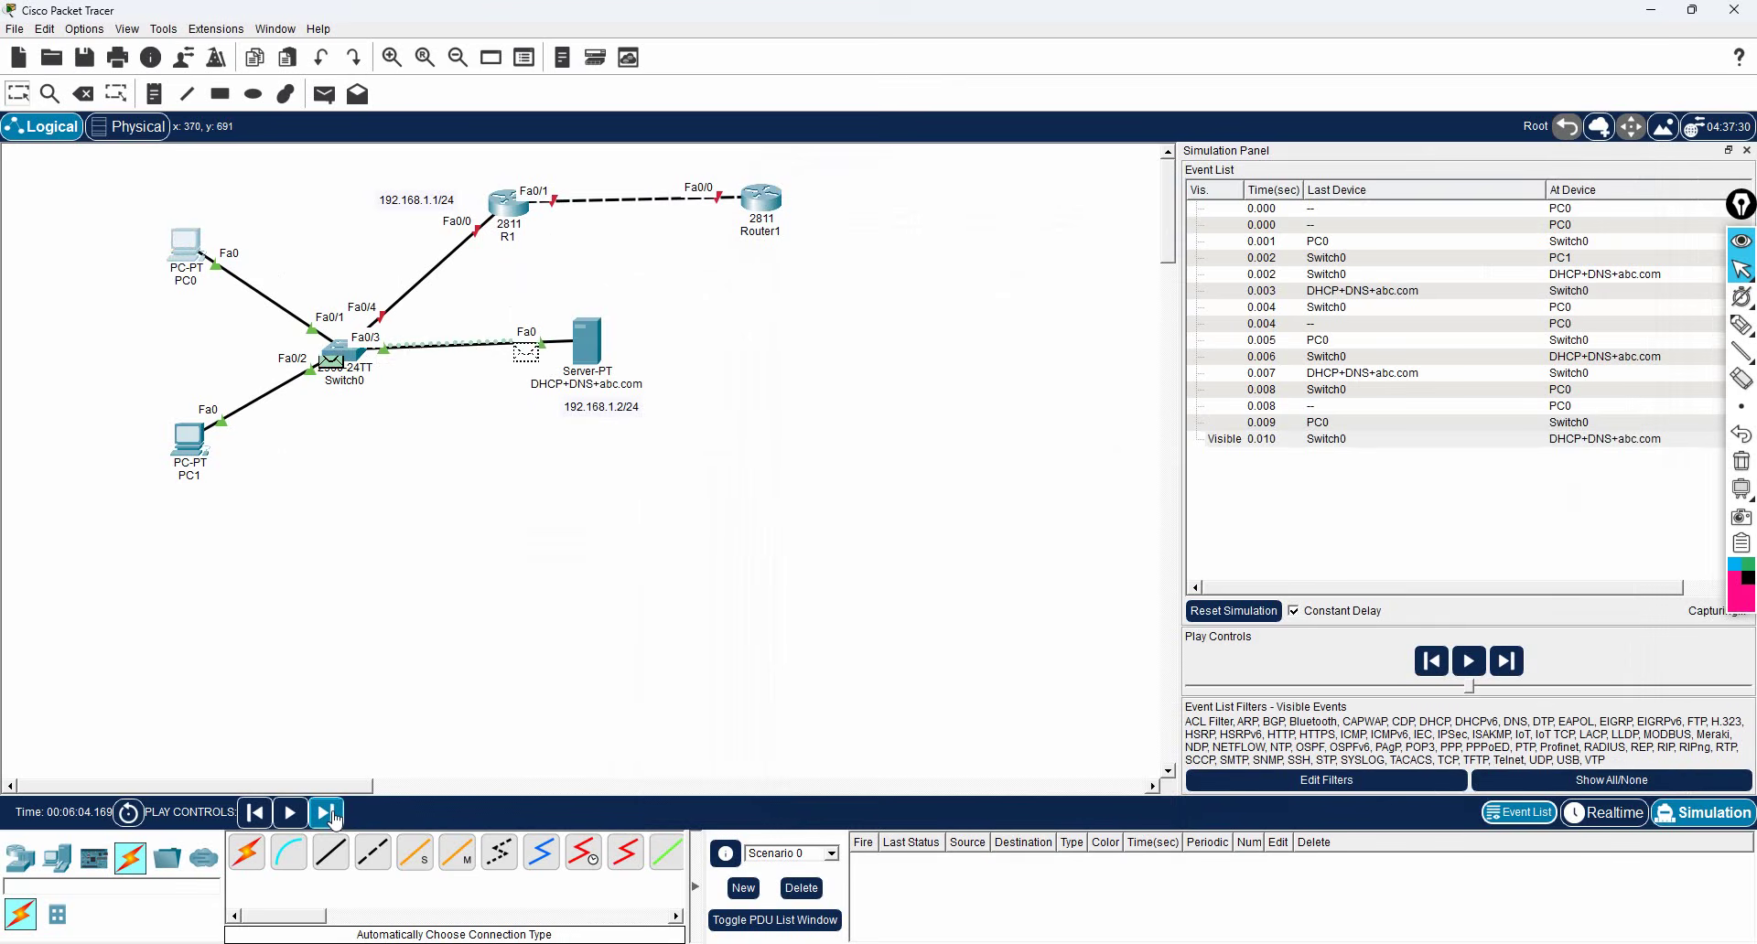
click(335, 816)
click(335, 817)
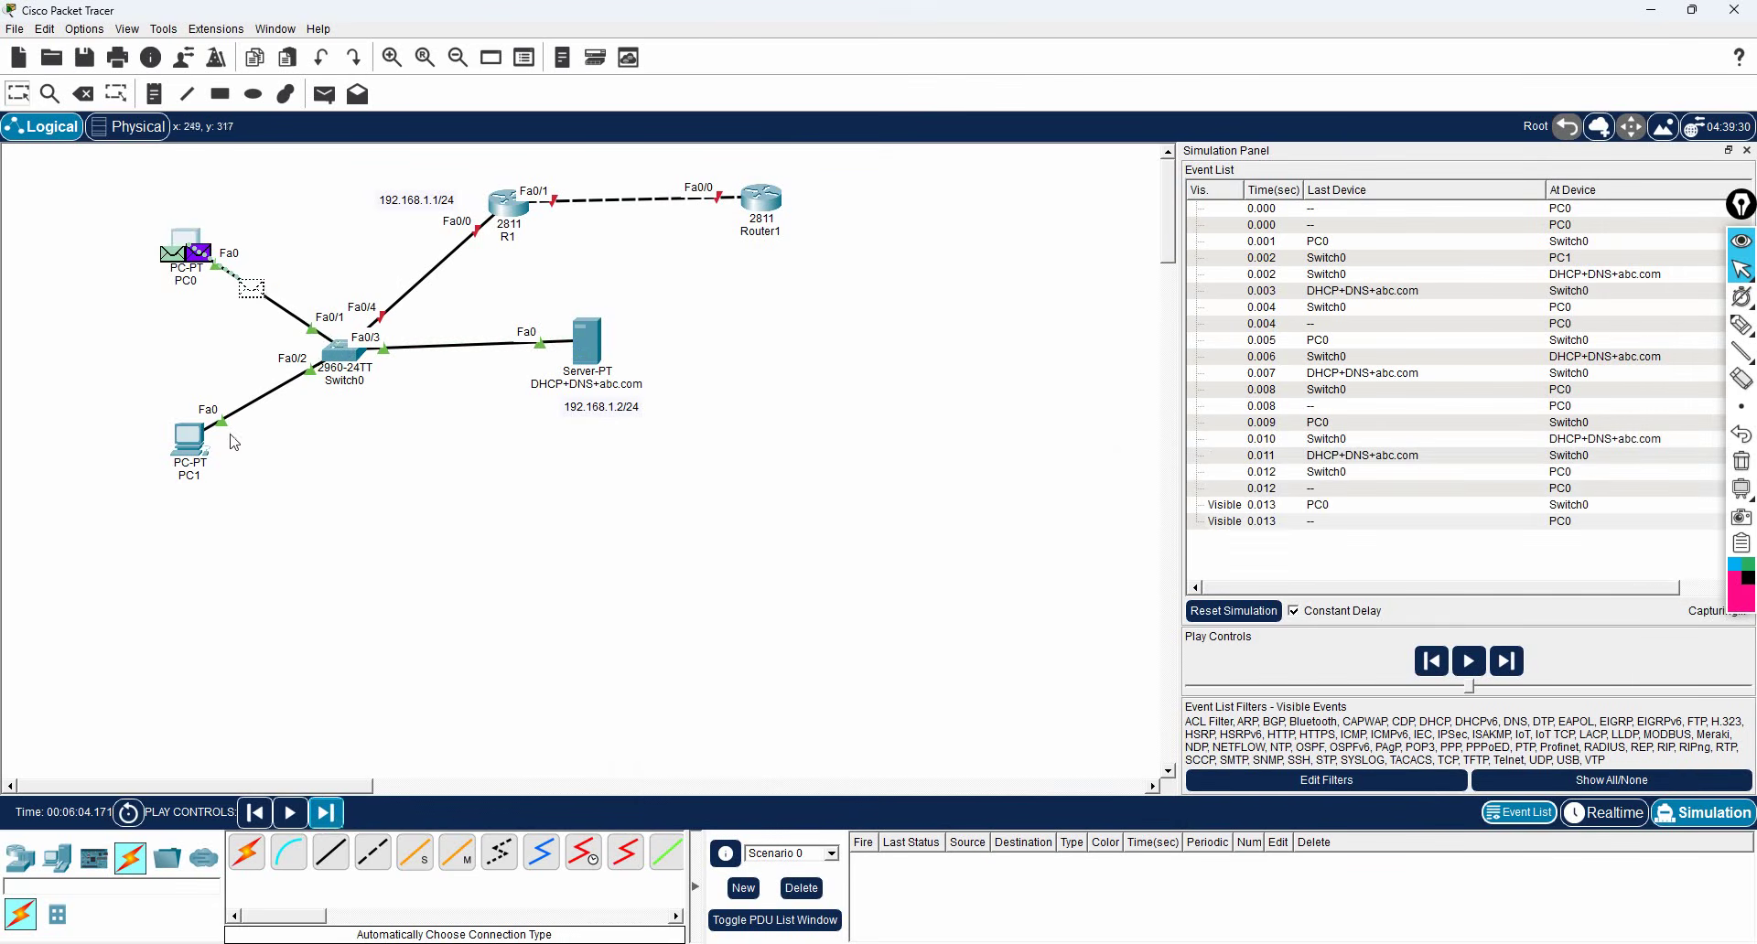
click(193, 236)
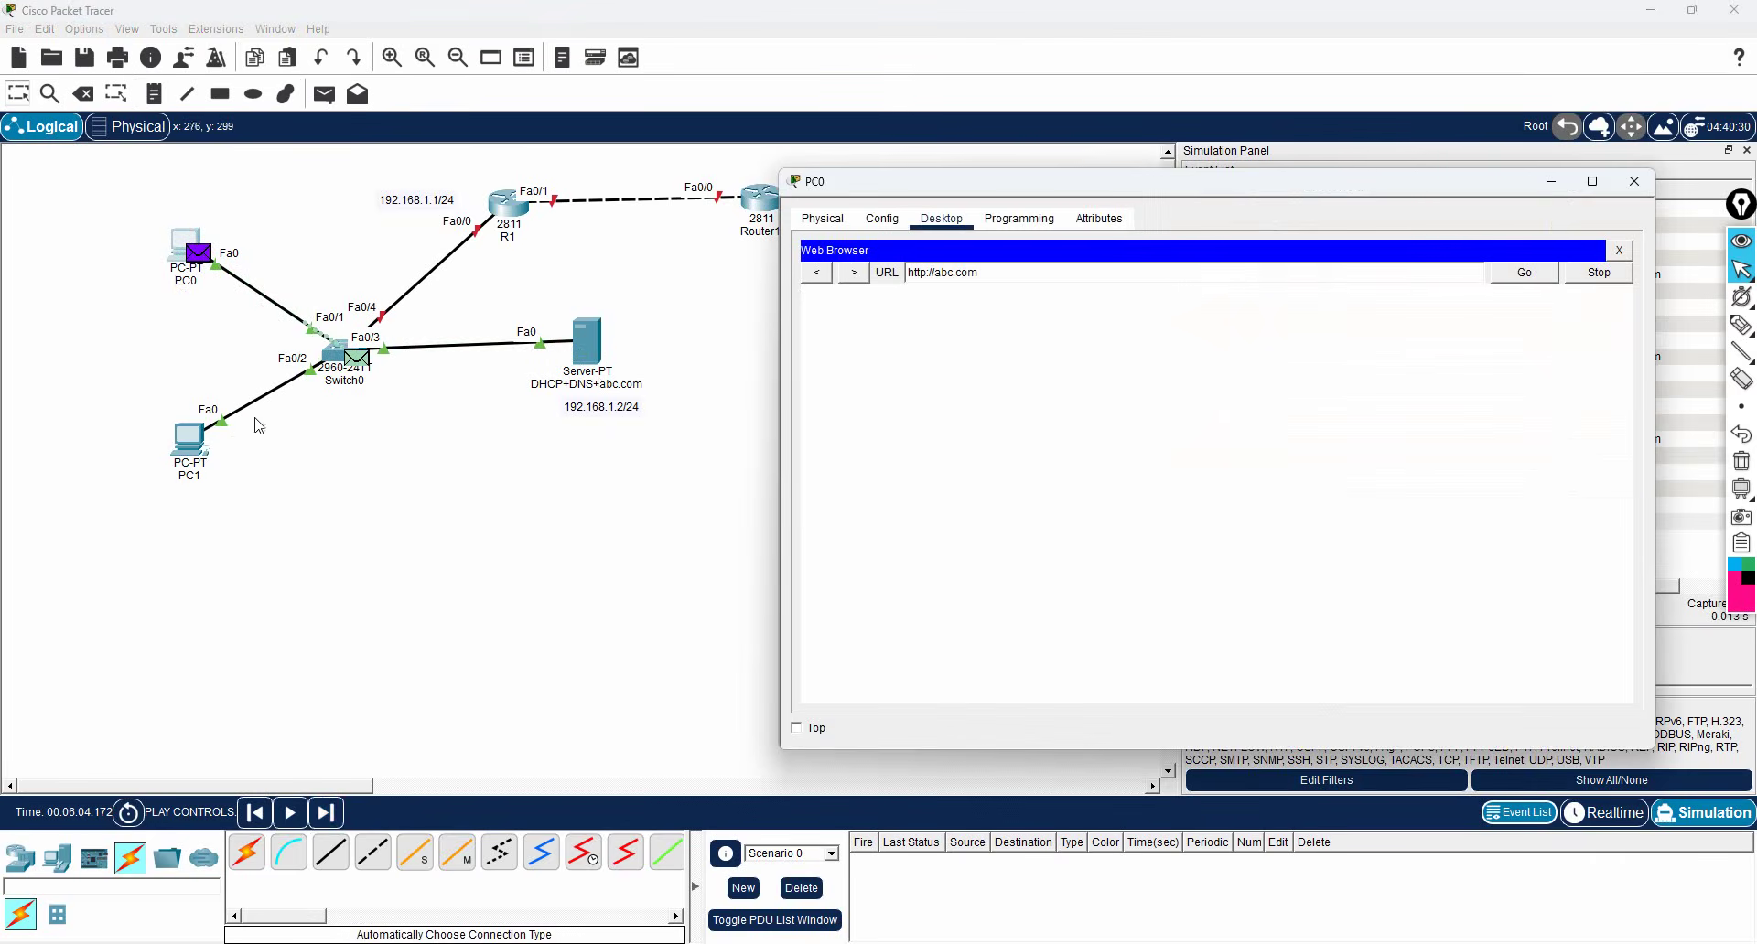
click(327, 819)
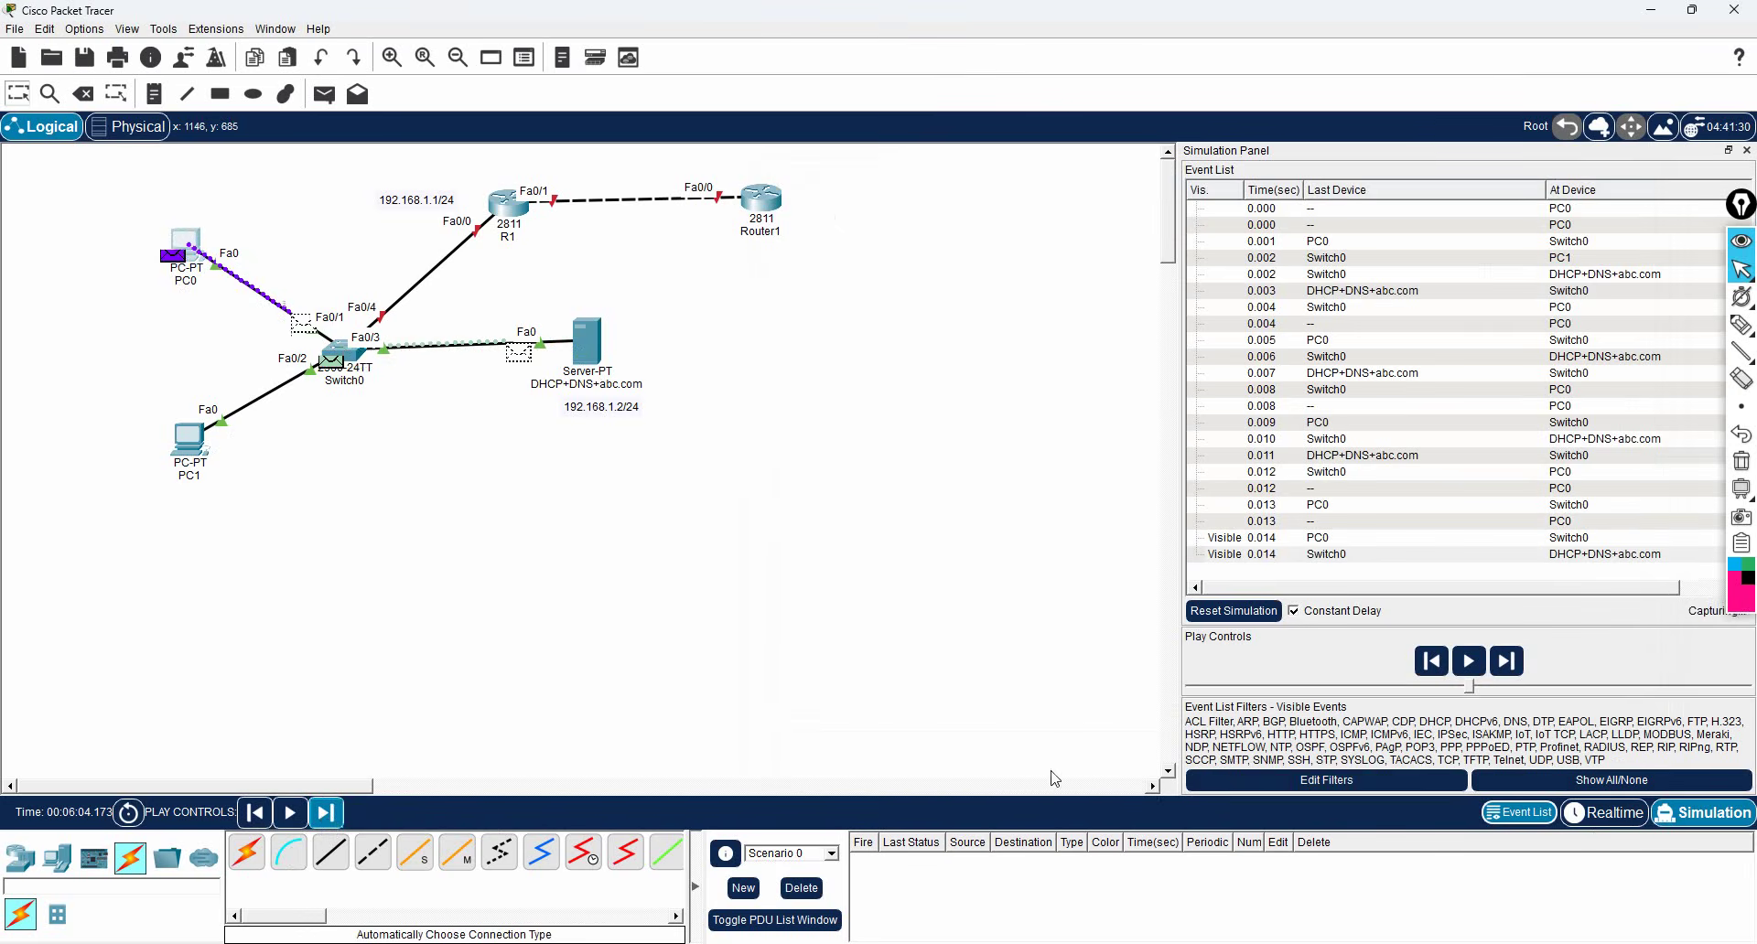
click(328, 813)
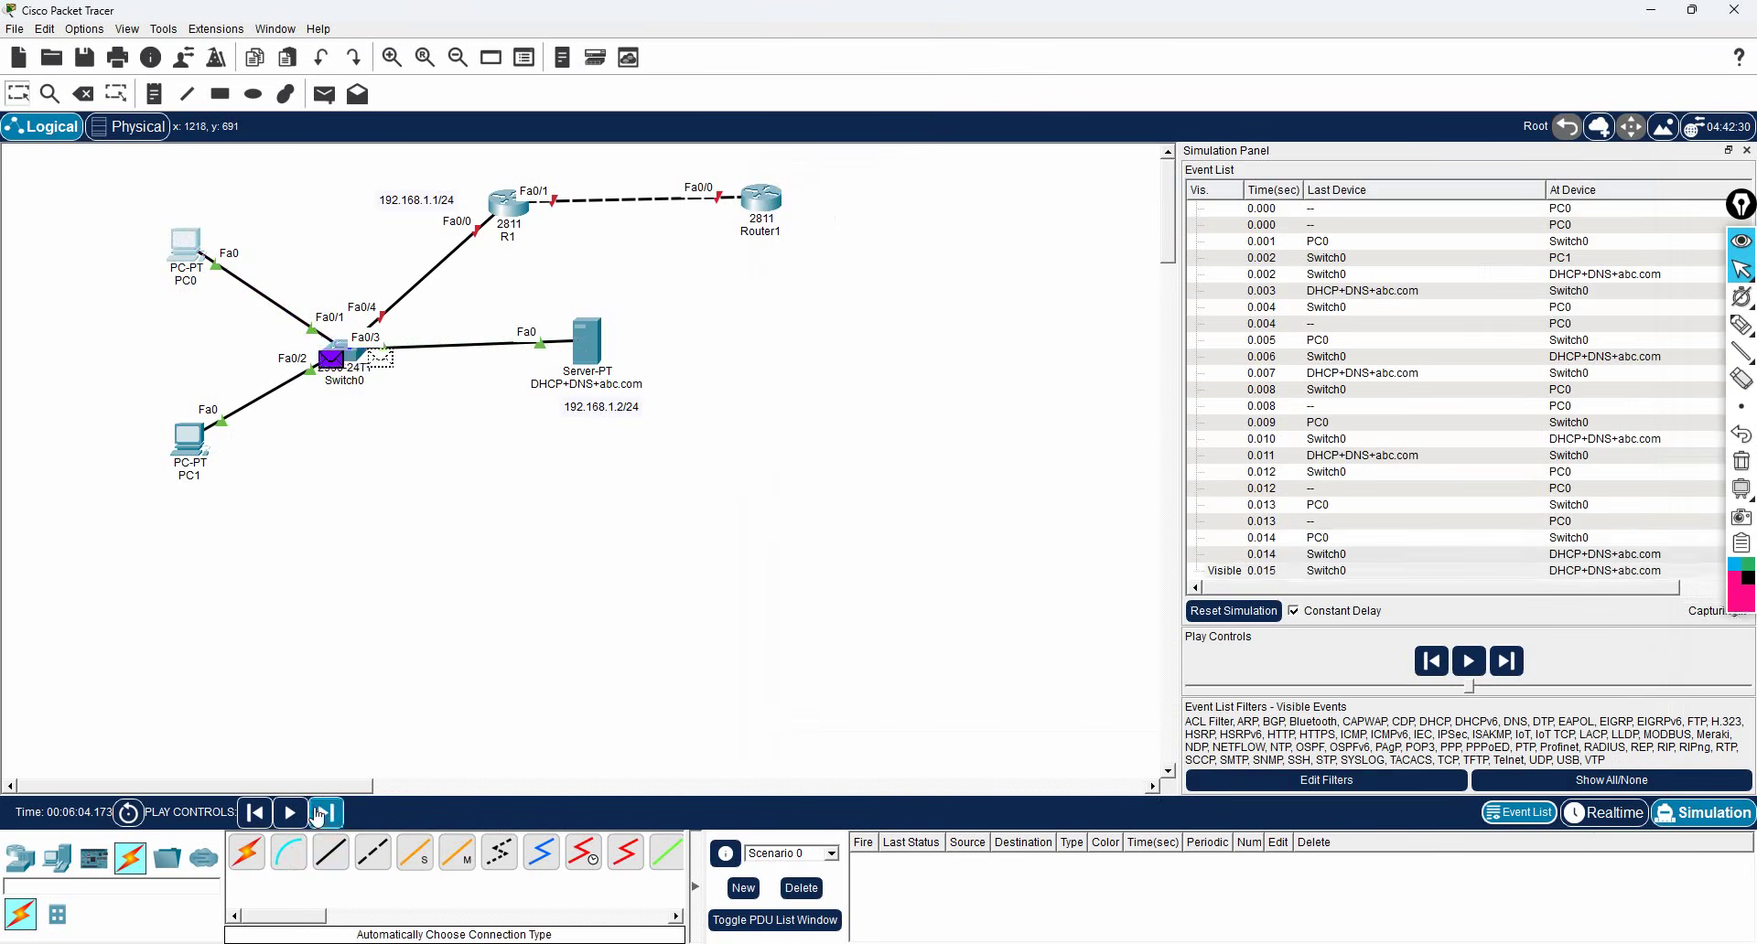
click(184, 246)
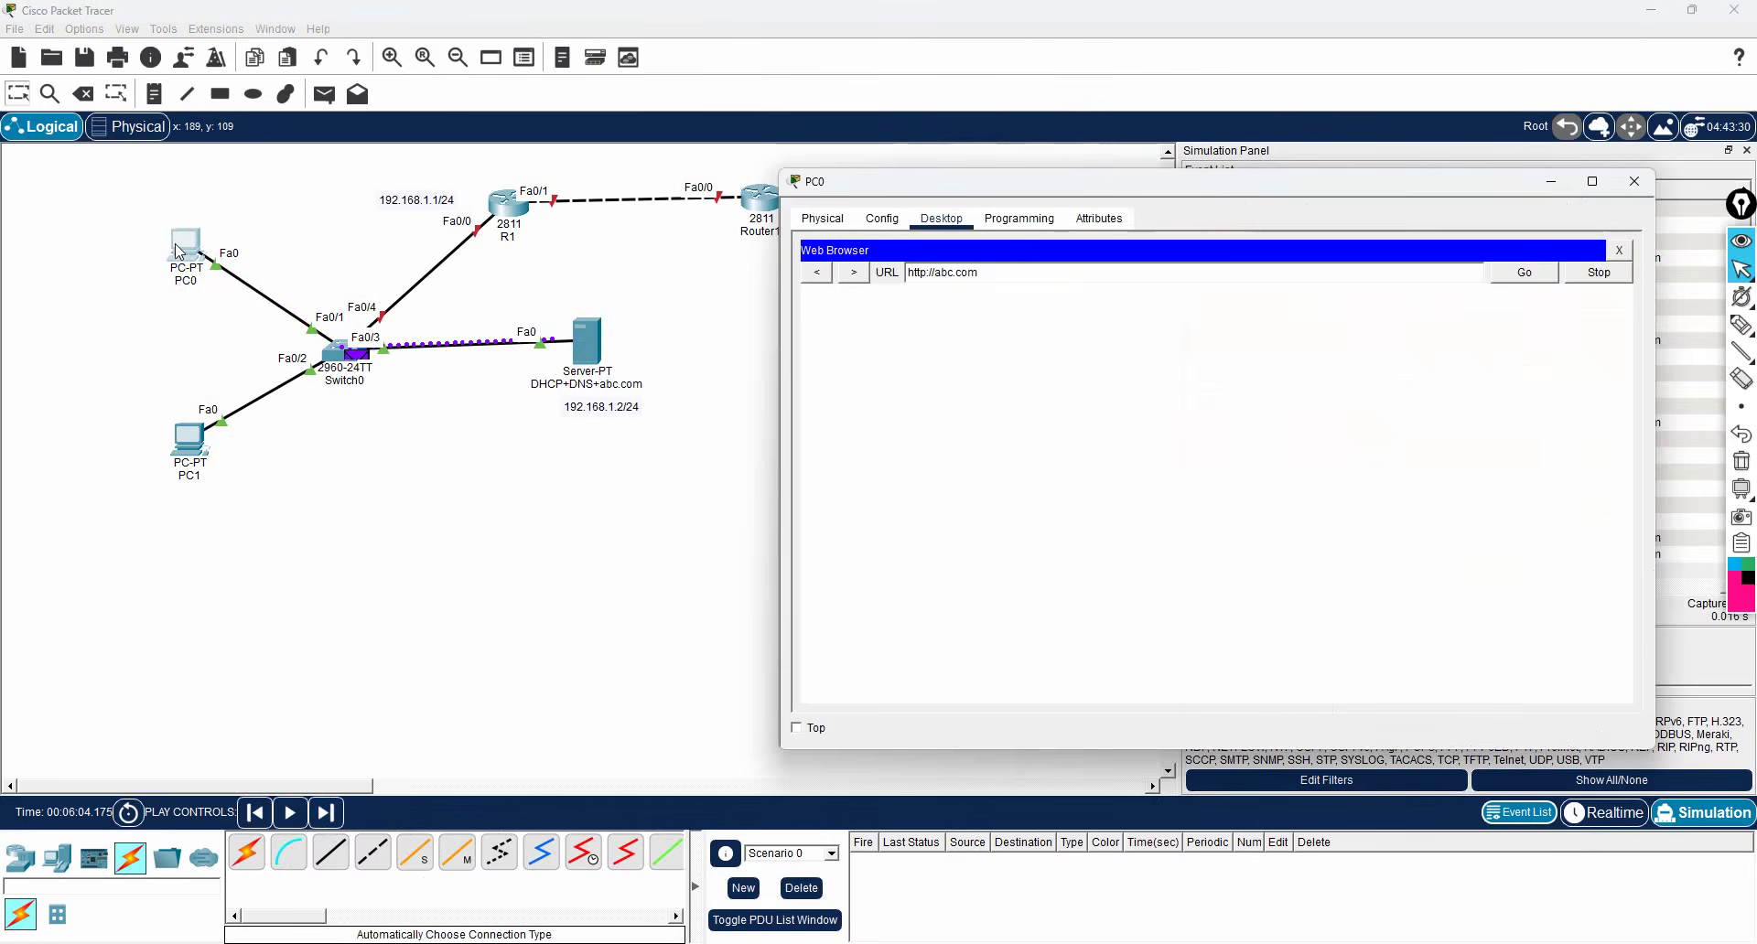
Step: Return to realtime mode and view the abc.com page in PC0's web browser, moving the PC0 window aside
click(1634, 813)
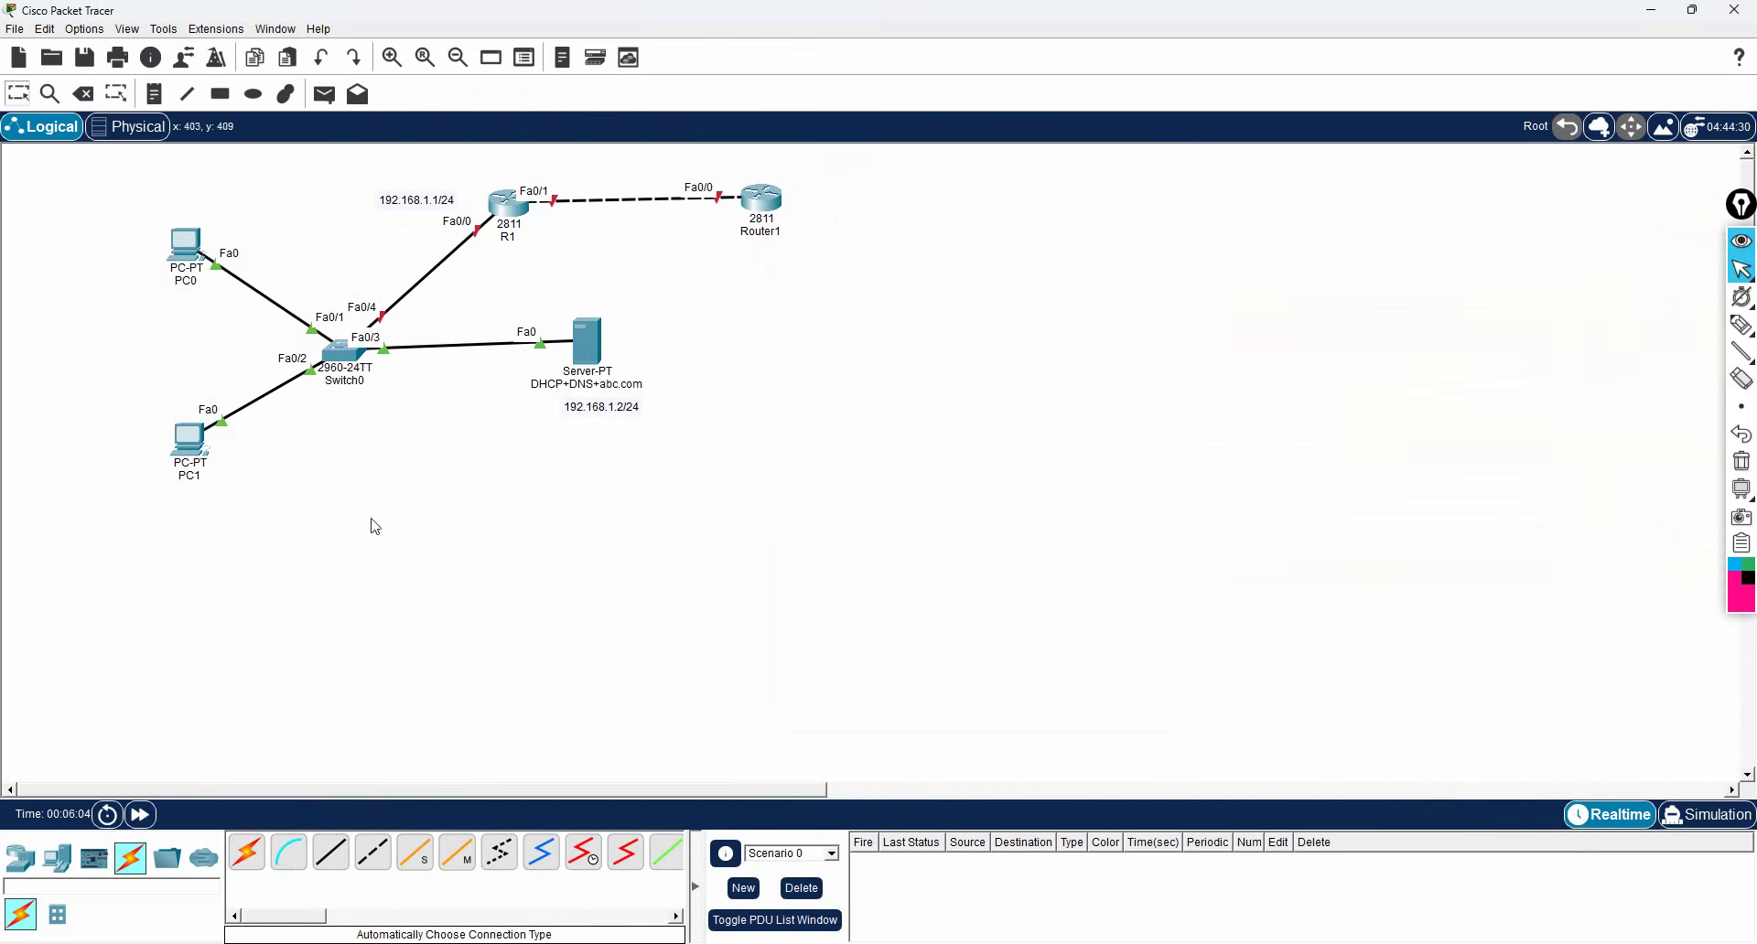
click(180, 265)
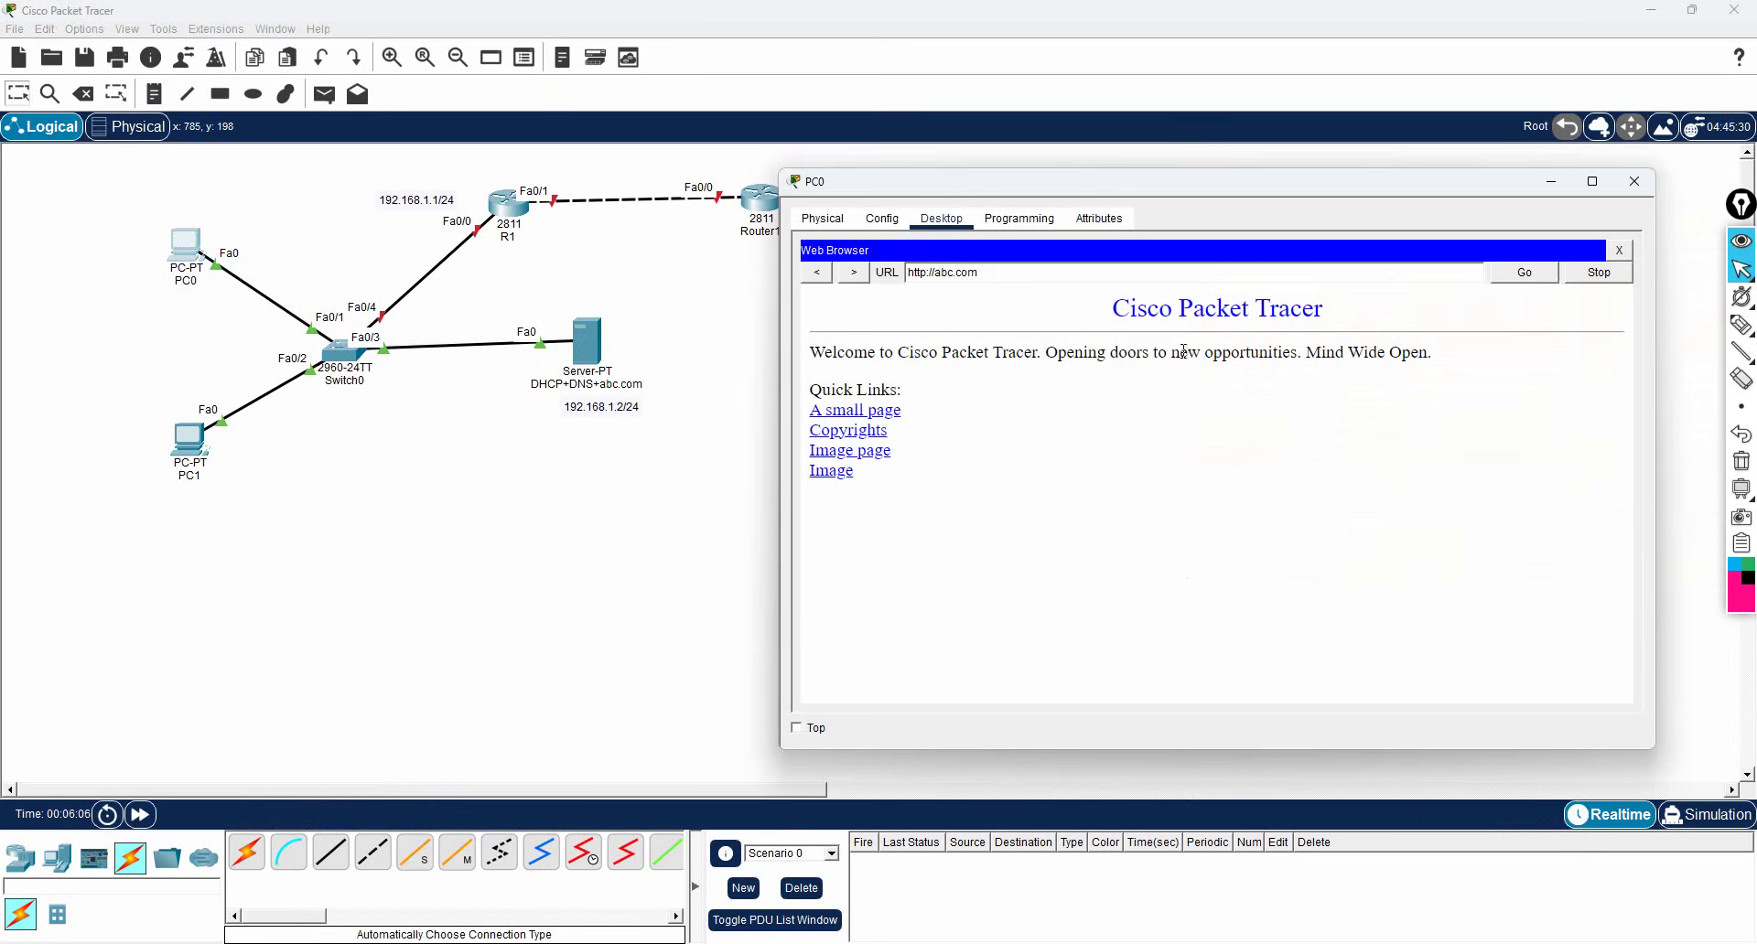
drag(1089, 195, 1189, 171)
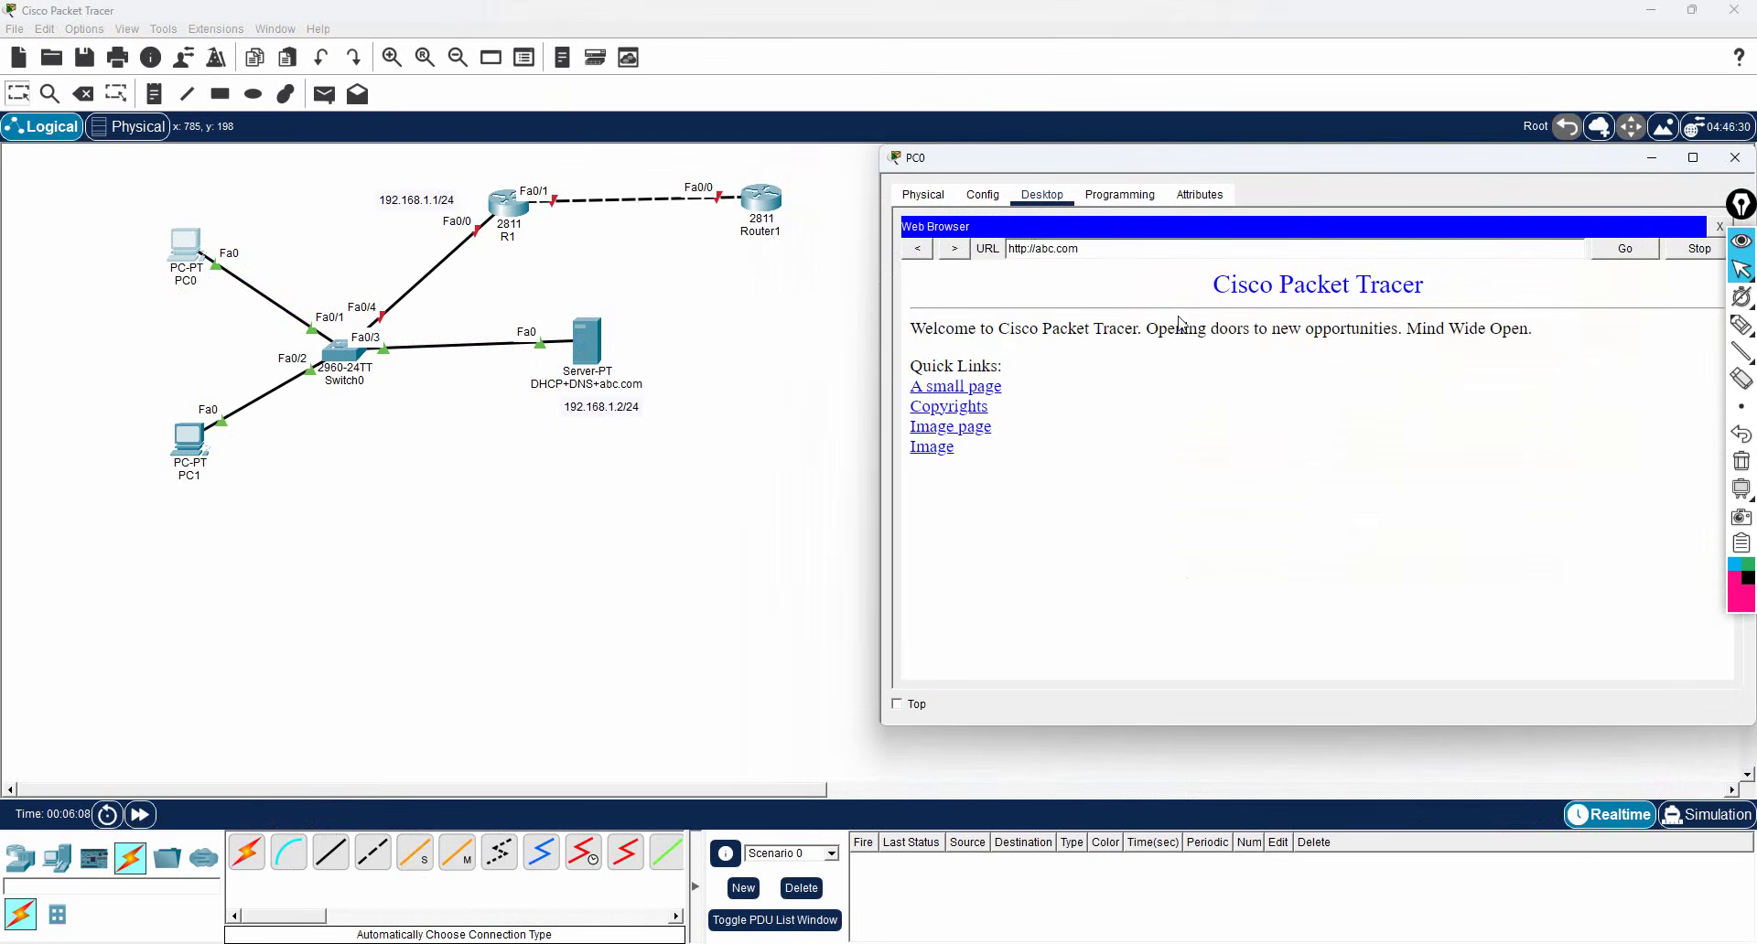